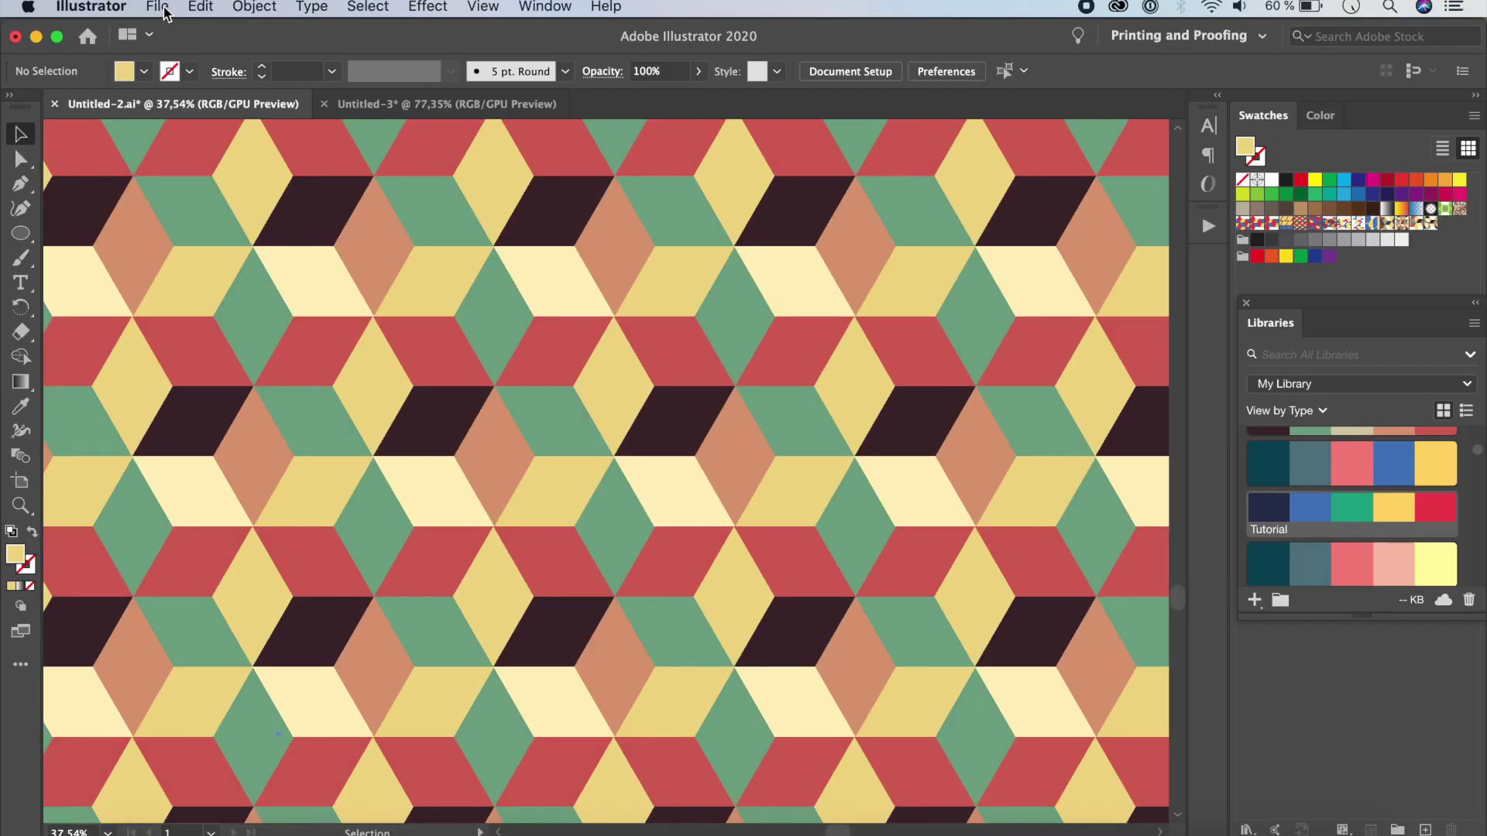
# - Create a new 6 × 6 inch document in inch units with RGB colour mode
pyautogui.click(161, 7)
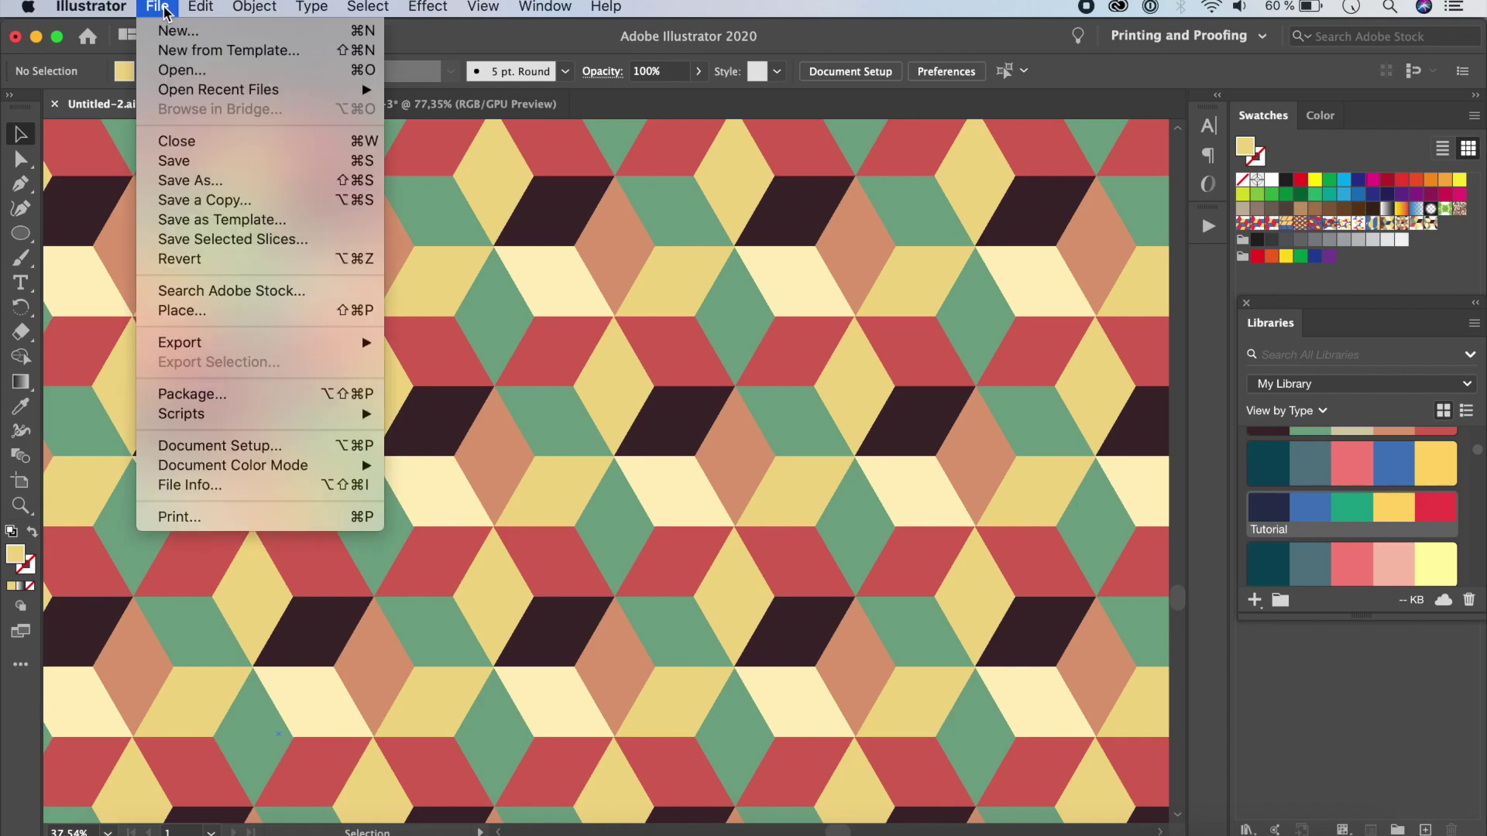
pyautogui.click(194, 37)
pyautogui.click(1142, 281)
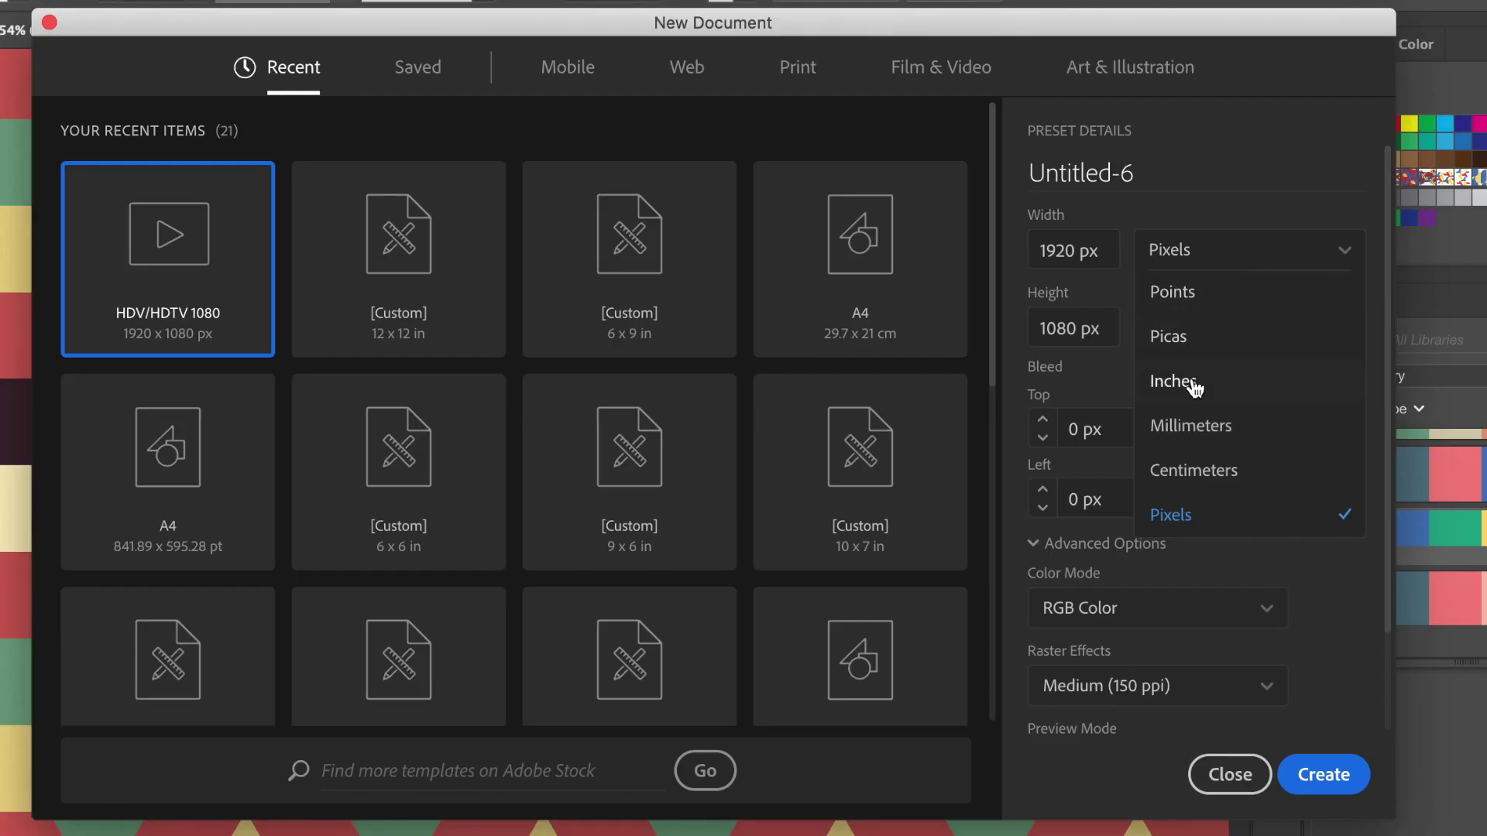
pyautogui.click(1140, 385)
pyautogui.click(1067, 240)
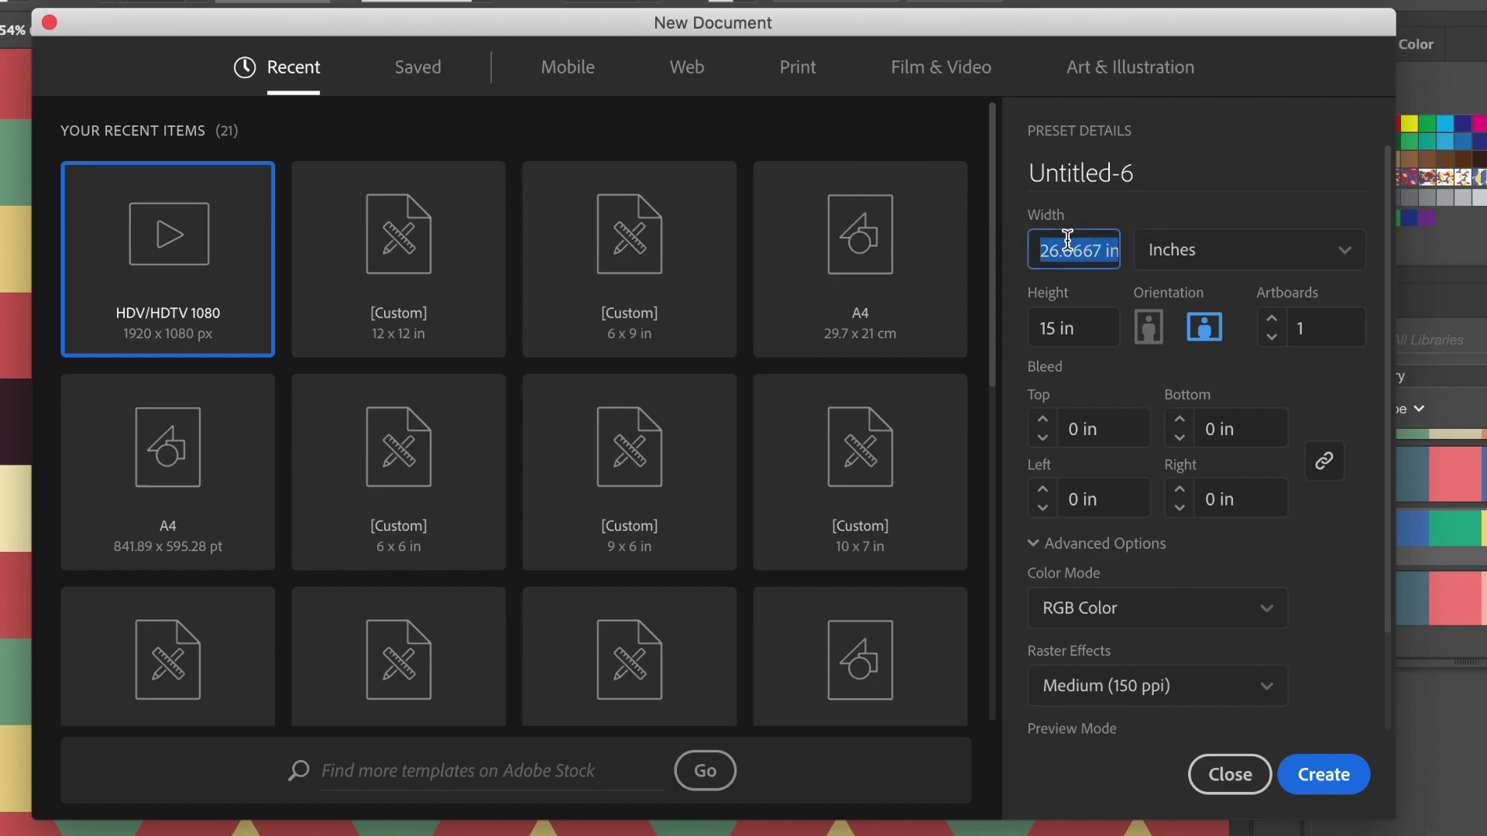
pyautogui.write('6')
pyautogui.click(1050, 322)
pyautogui.write('6')
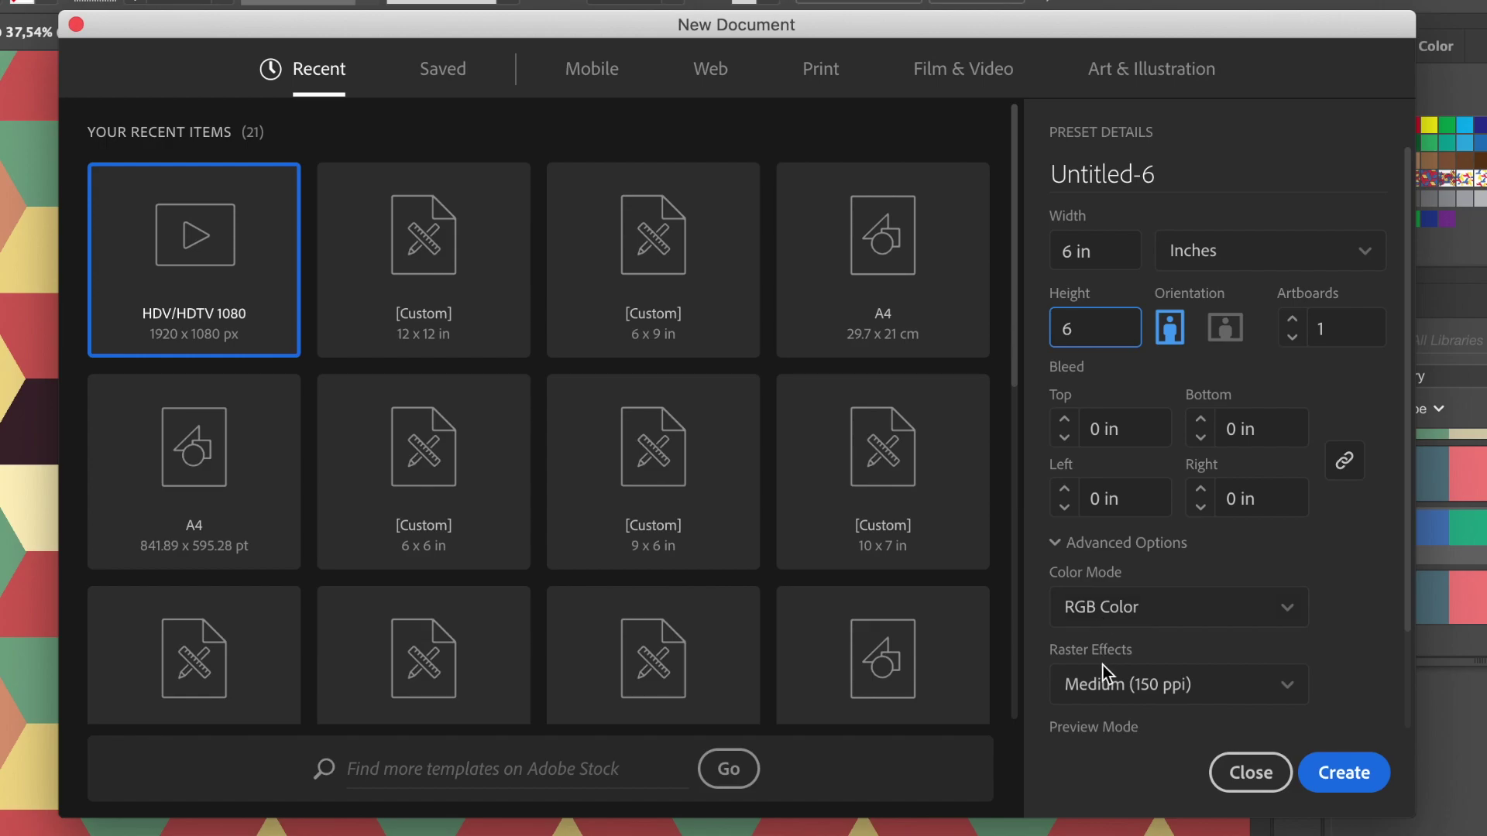
pyautogui.click(1289, 615)
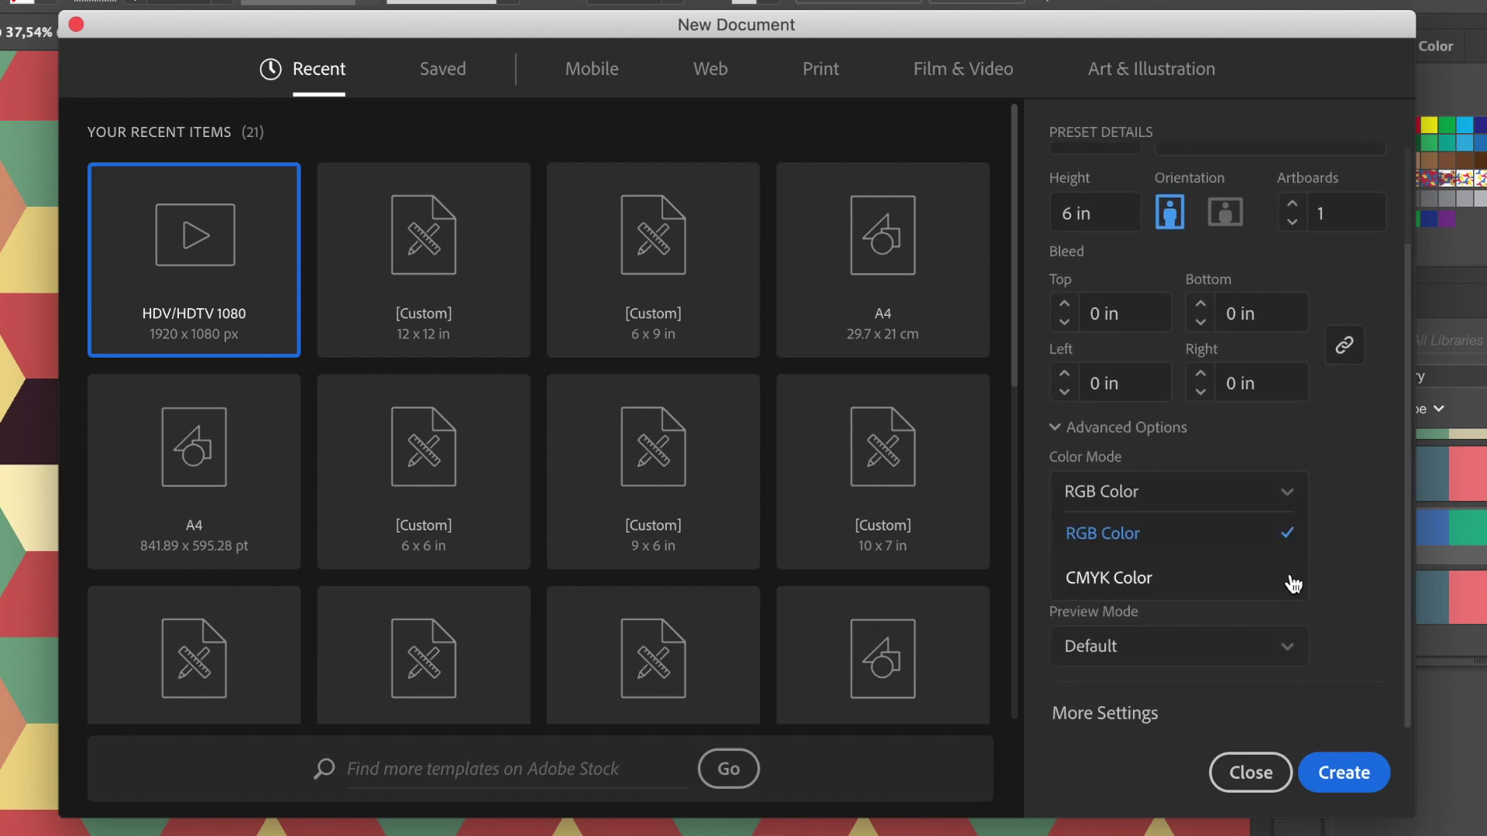
pyautogui.click(1337, 575)
pyautogui.click(1333, 768)
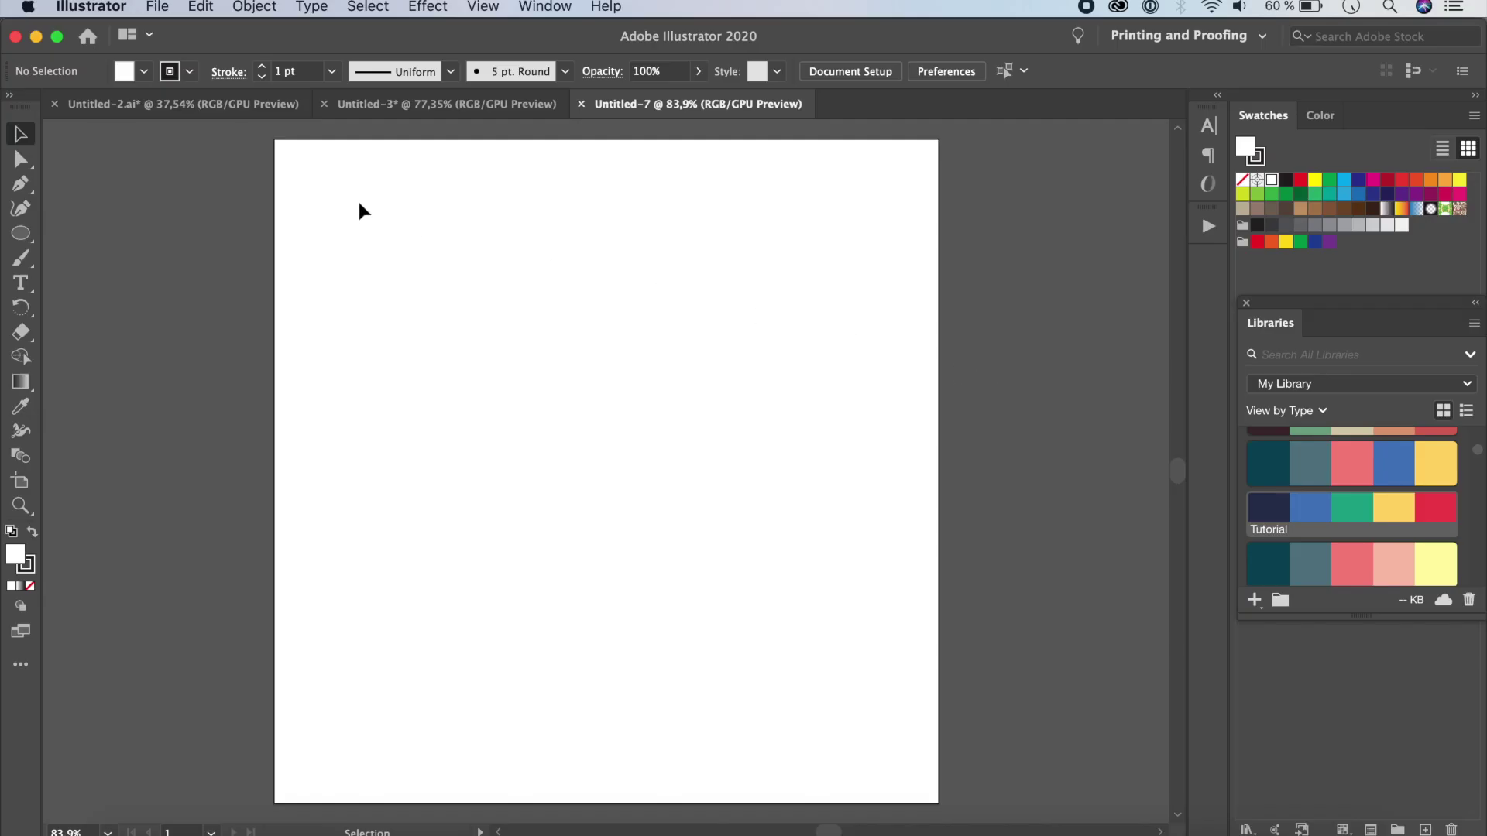
# - Draw a precise hexagon using the Polygon tool with 6 sides and a 1,5 in radius
pyautogui.click(18, 236)
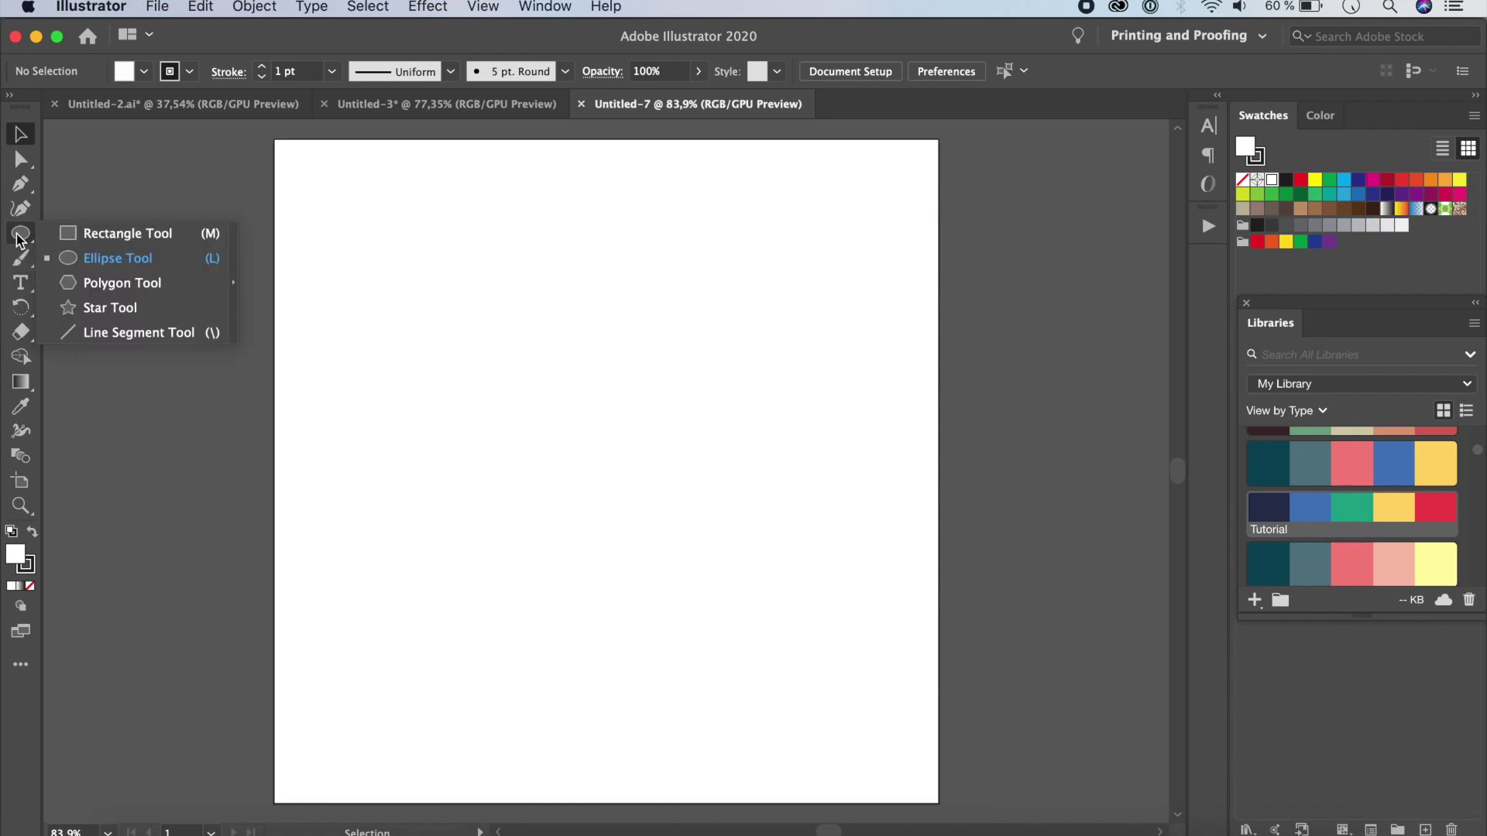
pyautogui.click(112, 287)
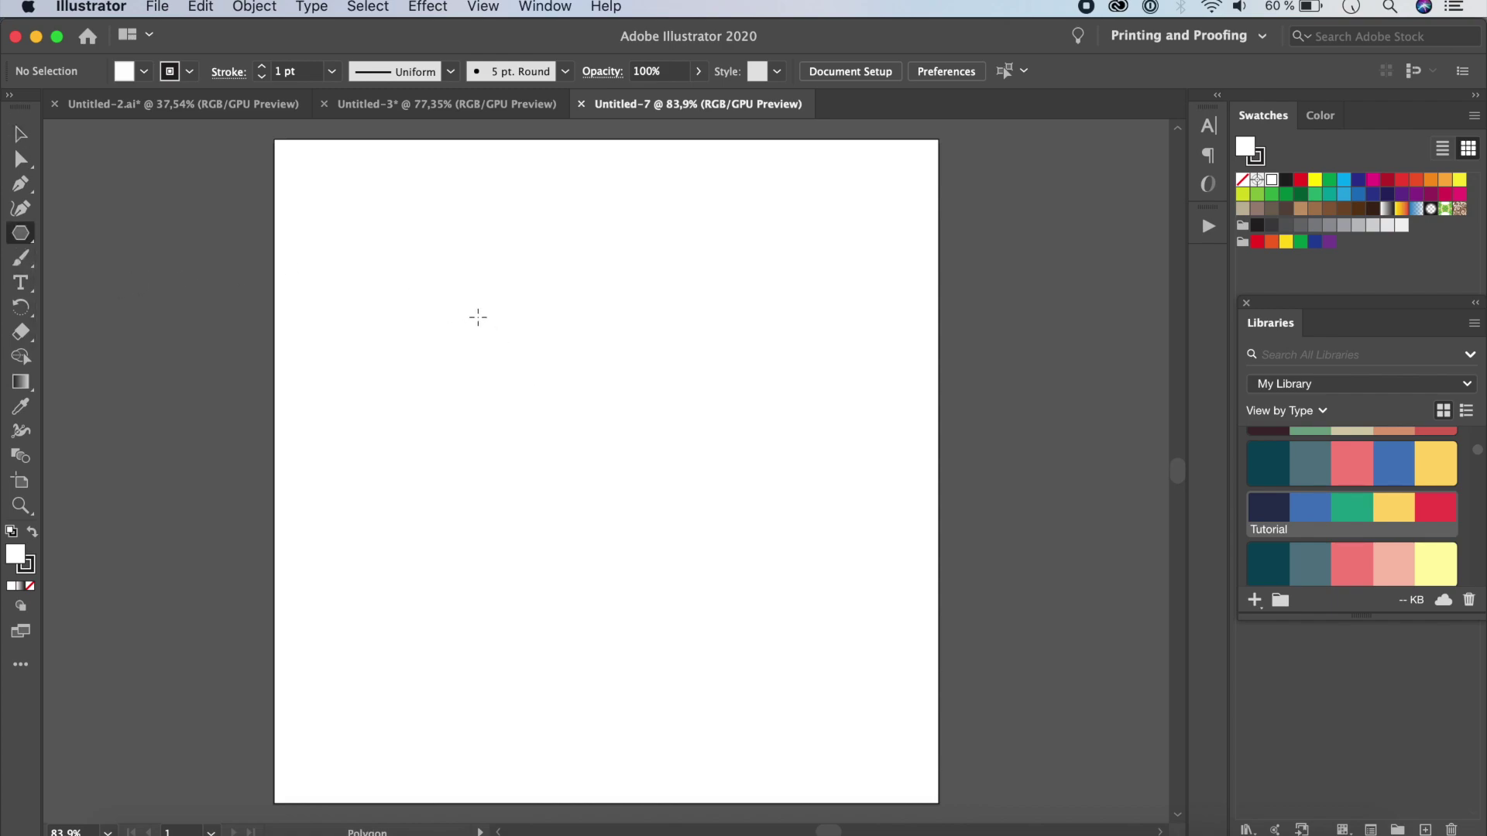
pyautogui.moveTo(478, 316); pyautogui.dragTo(607, 509)
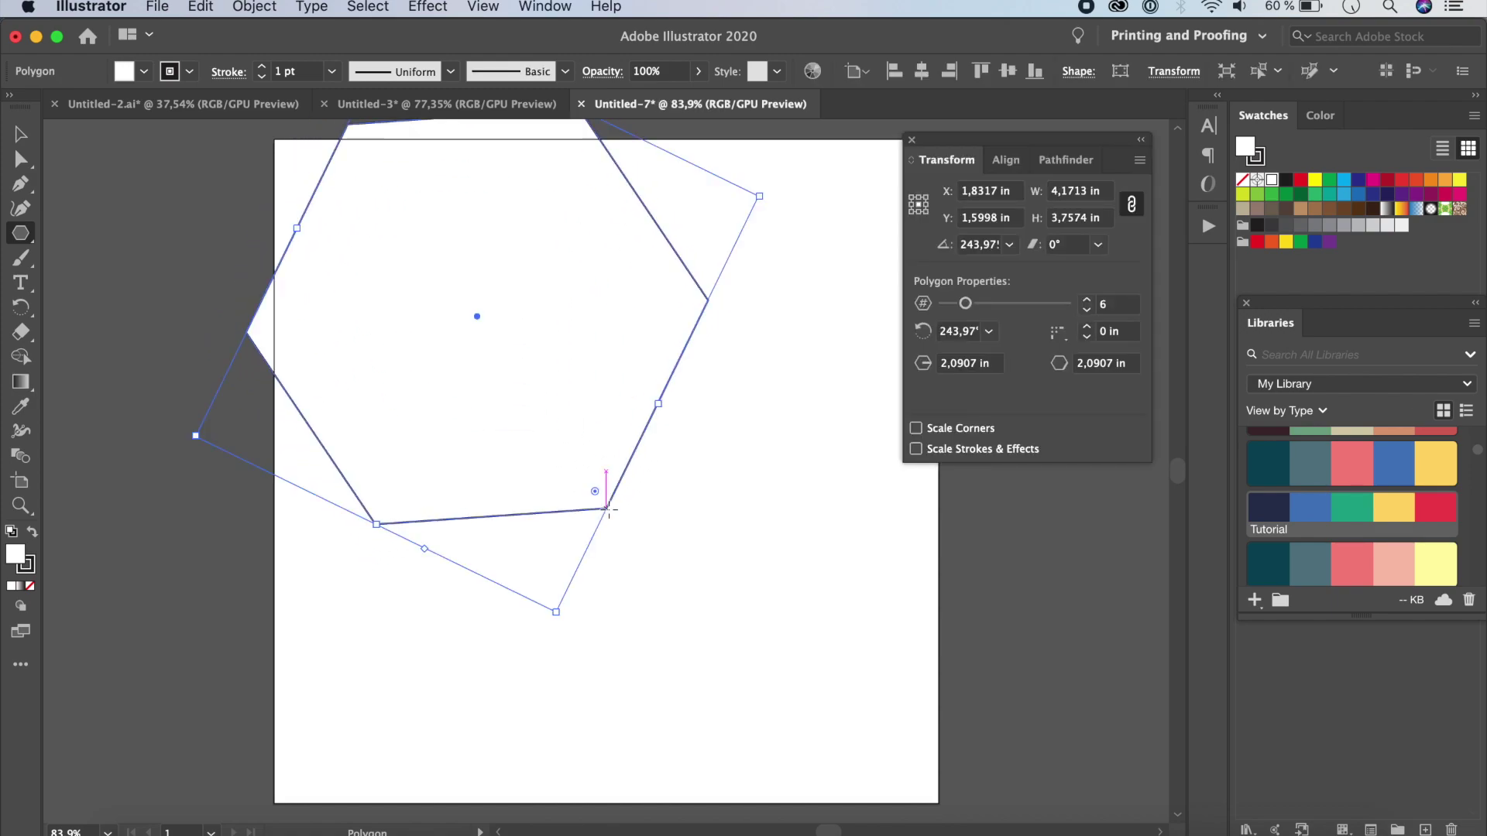
pyautogui.press('super+z')
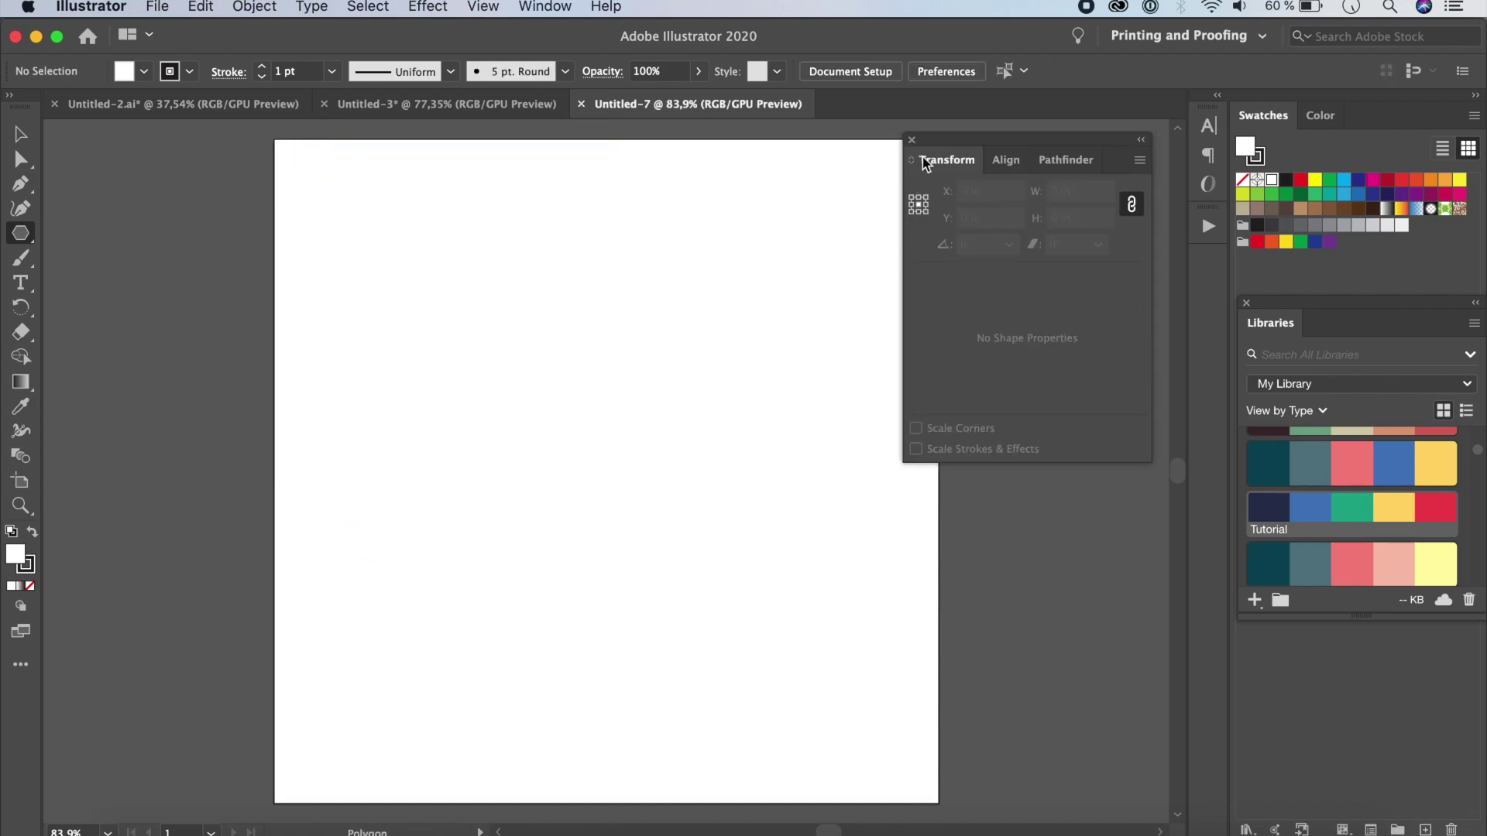
pyautogui.click(911, 139)
pyautogui.click(528, 426)
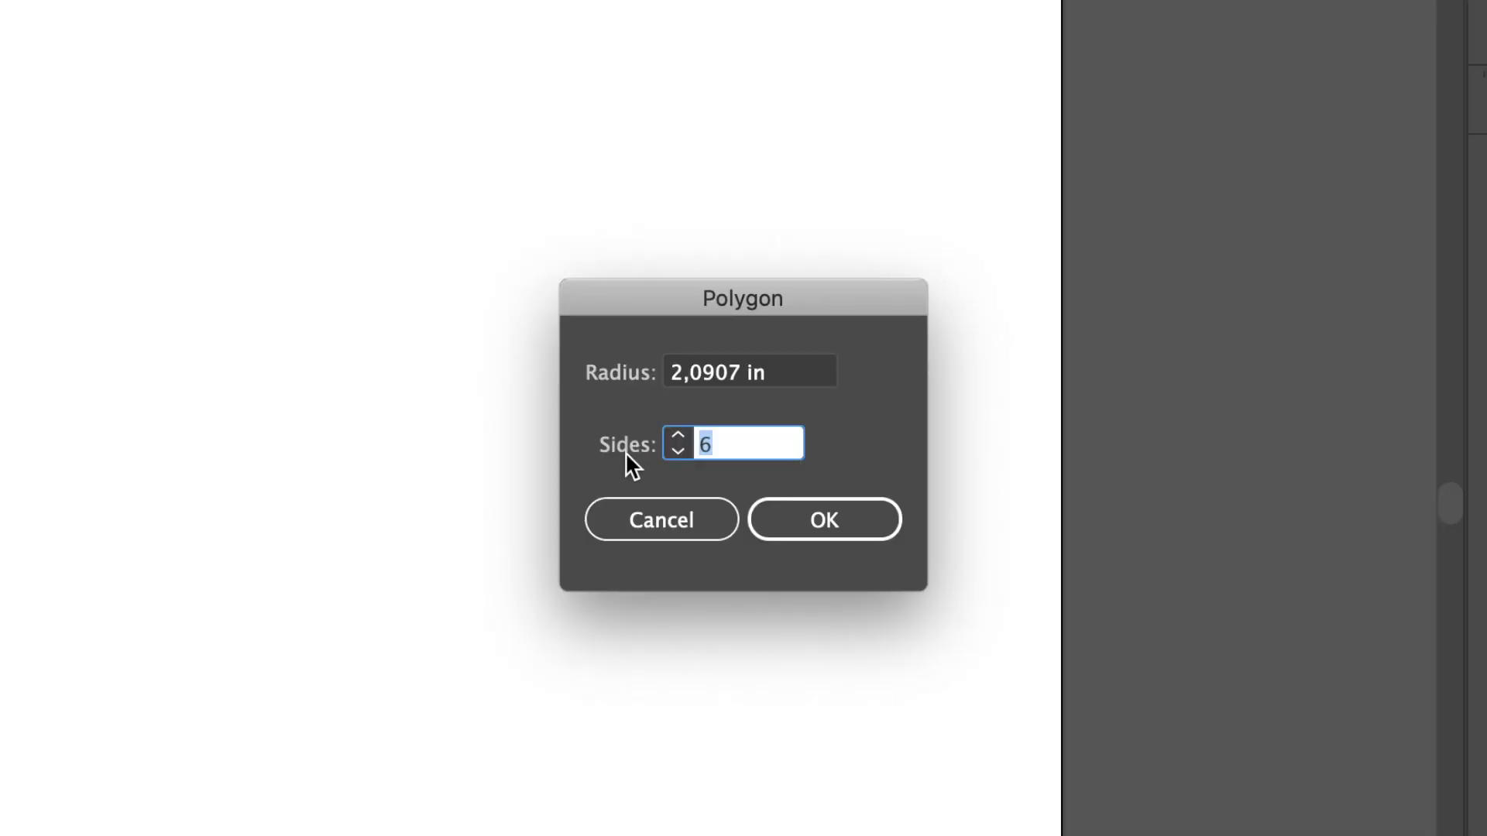
pyautogui.click(732, 453)
pyautogui.click(712, 369)
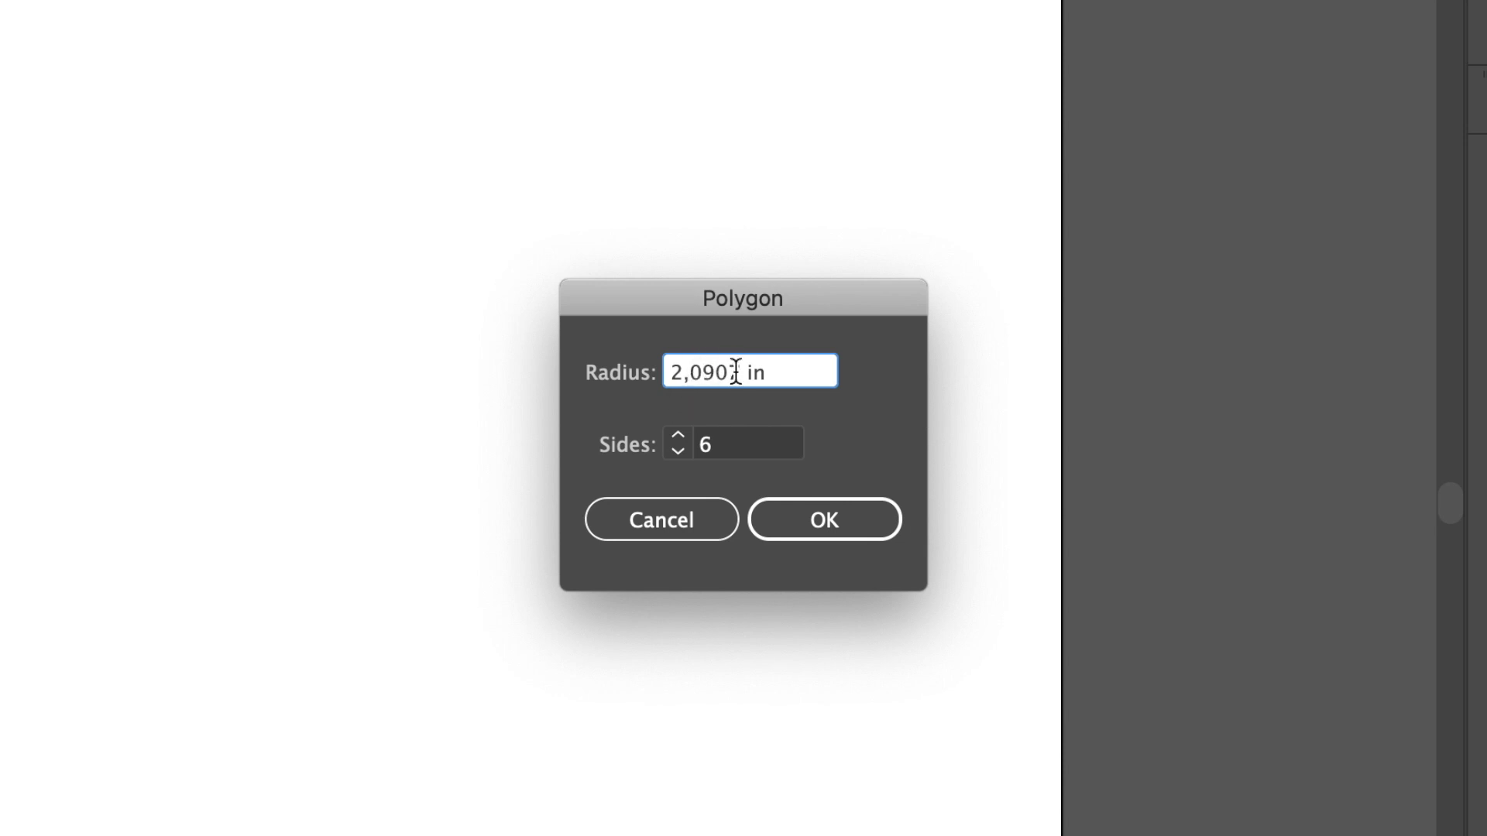
pyautogui.moveTo(740, 372); pyautogui.dragTo(635, 369)
pyautogui.write('1,')
pyautogui.write('5')
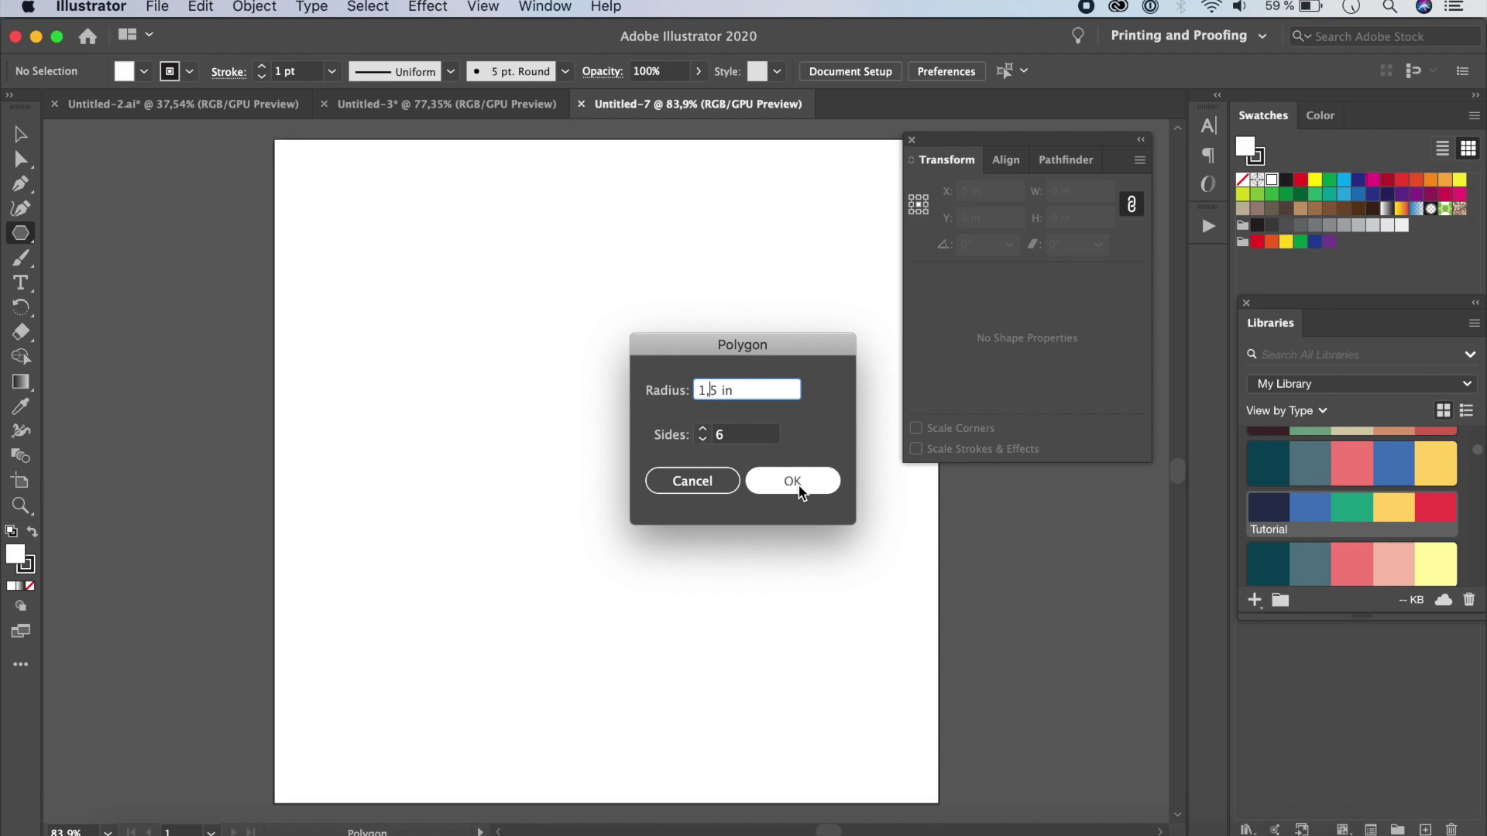
pyautogui.click(798, 487)
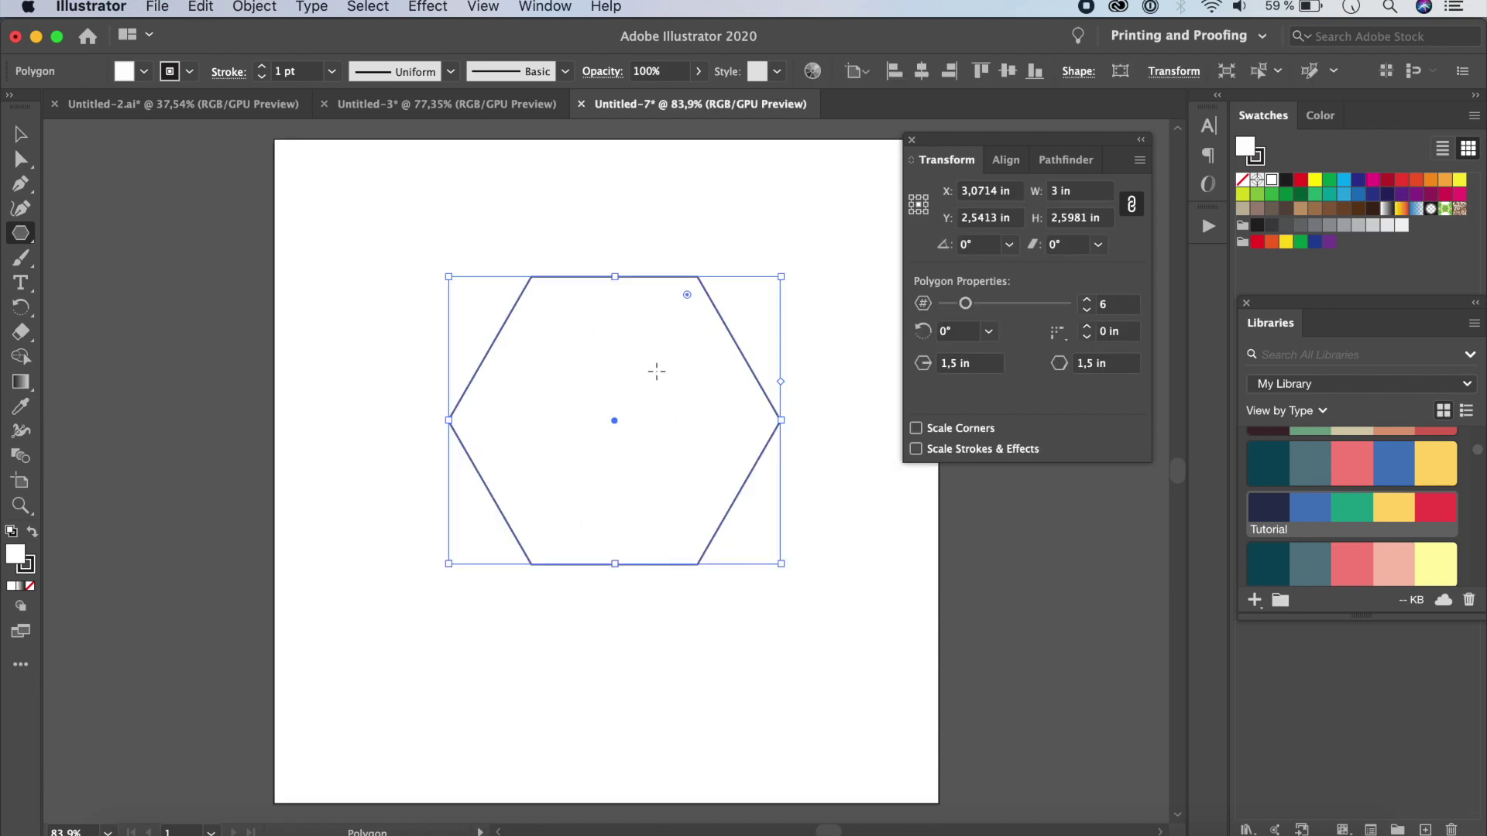
# - Close the floating Transform panel and confirm Smart Guides are enabled in the View menu
pyautogui.click(912, 140)
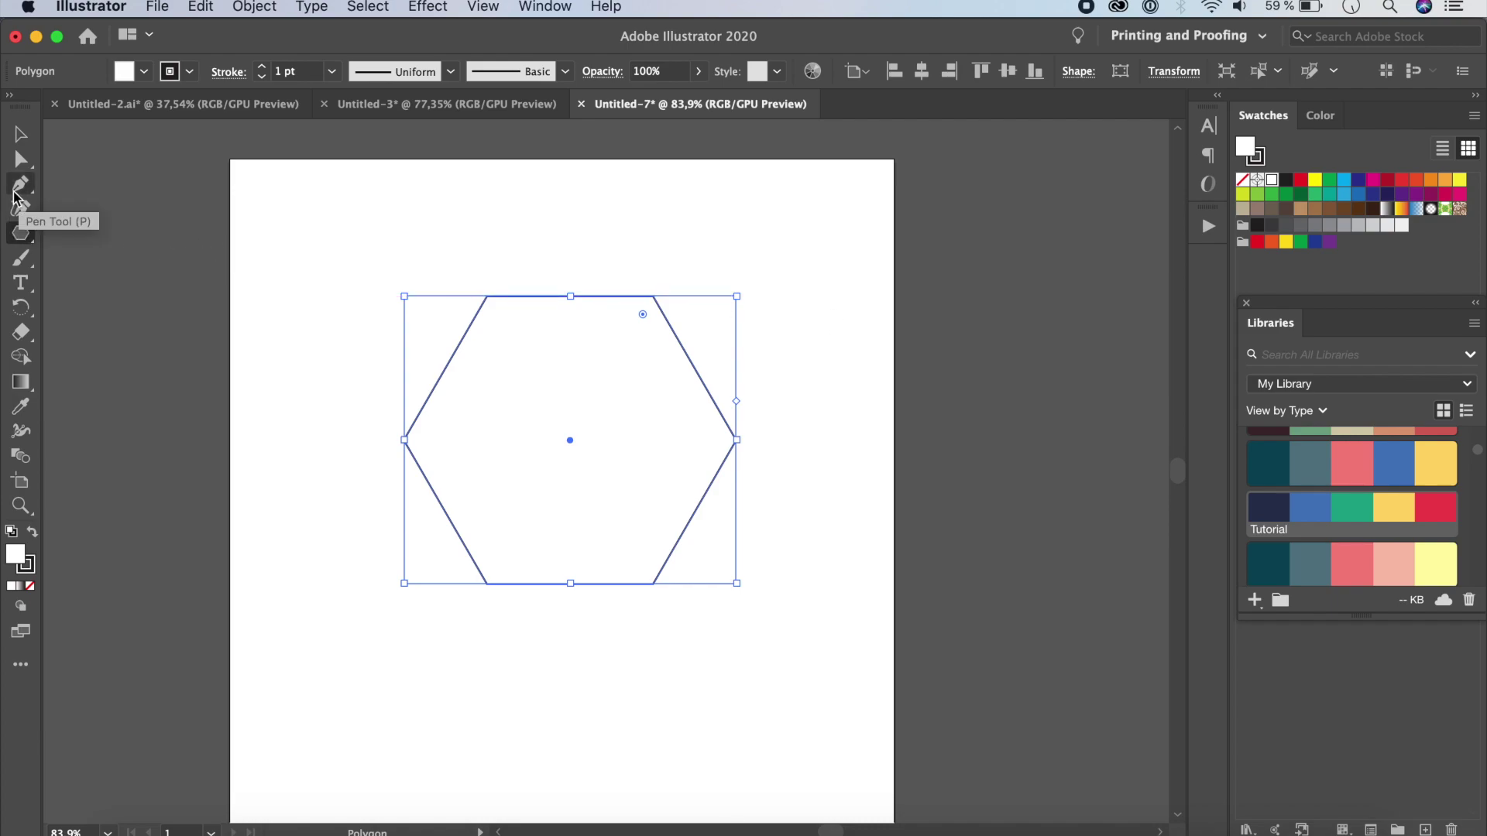
pyautogui.moveTo(13, 191); pyautogui.dragTo(74, 186)
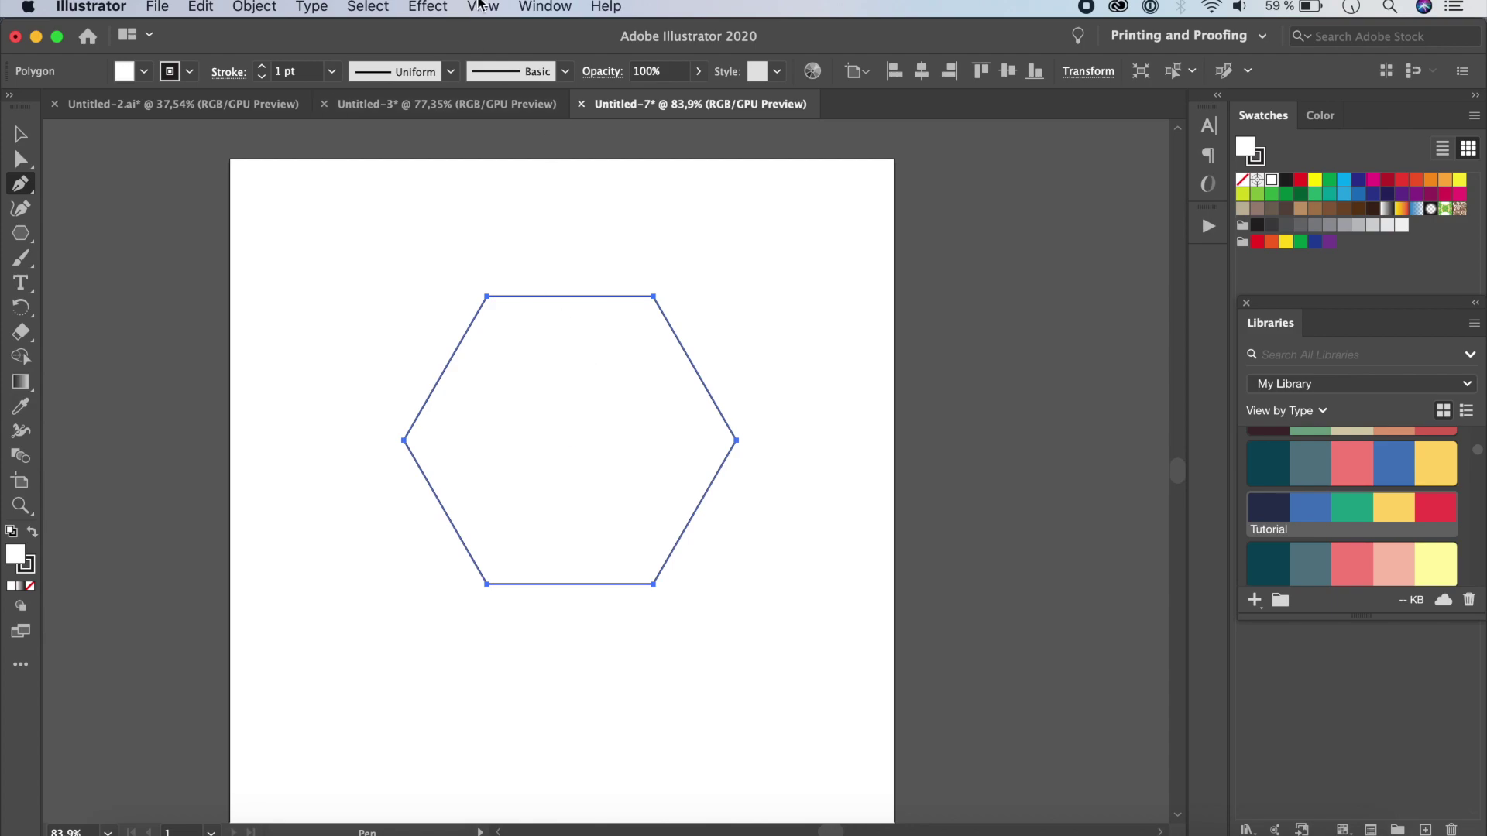
pyautogui.click(482, 6)
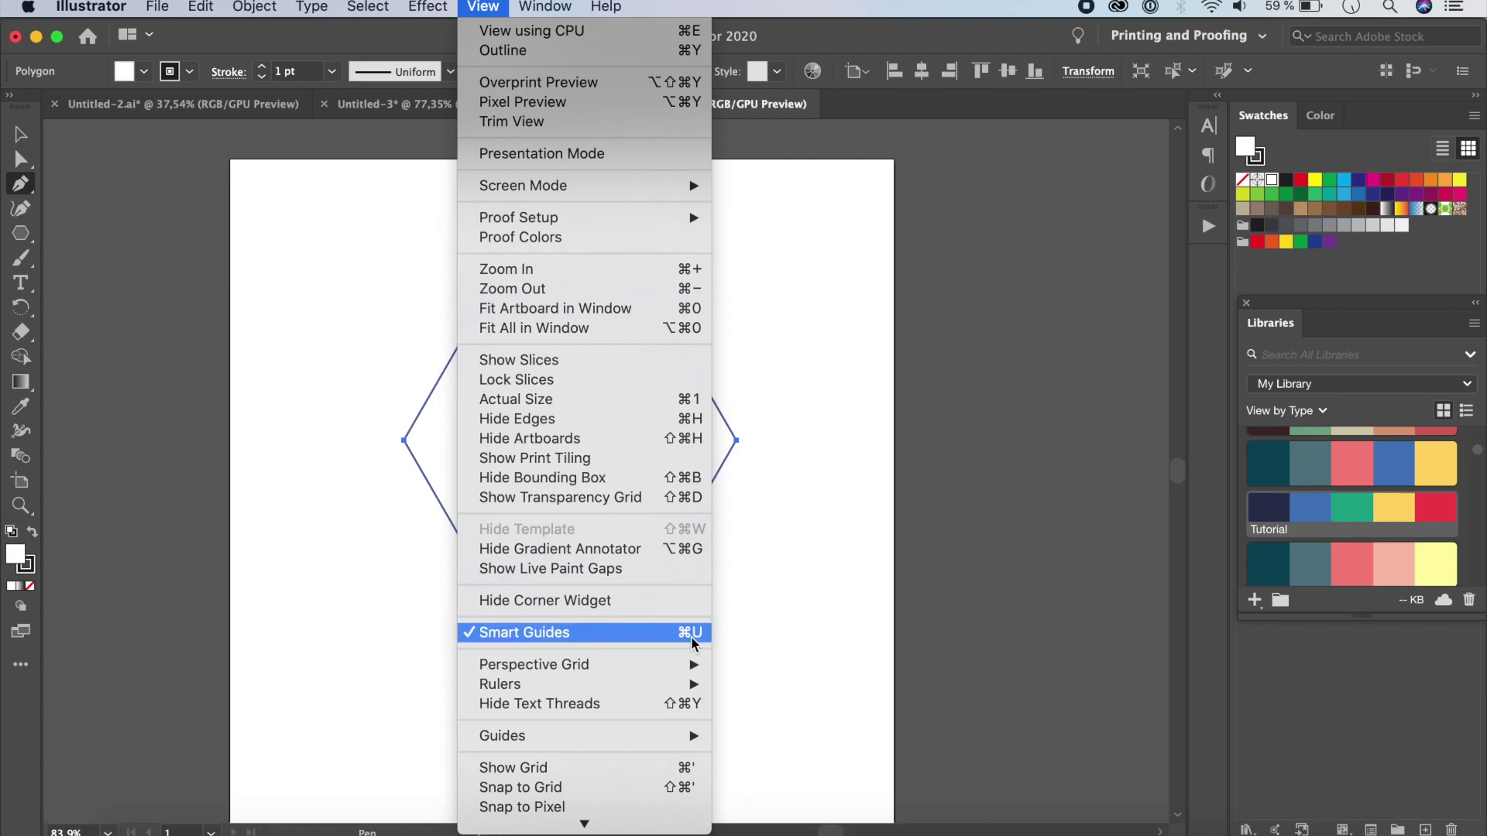
pyautogui.click(847, 565)
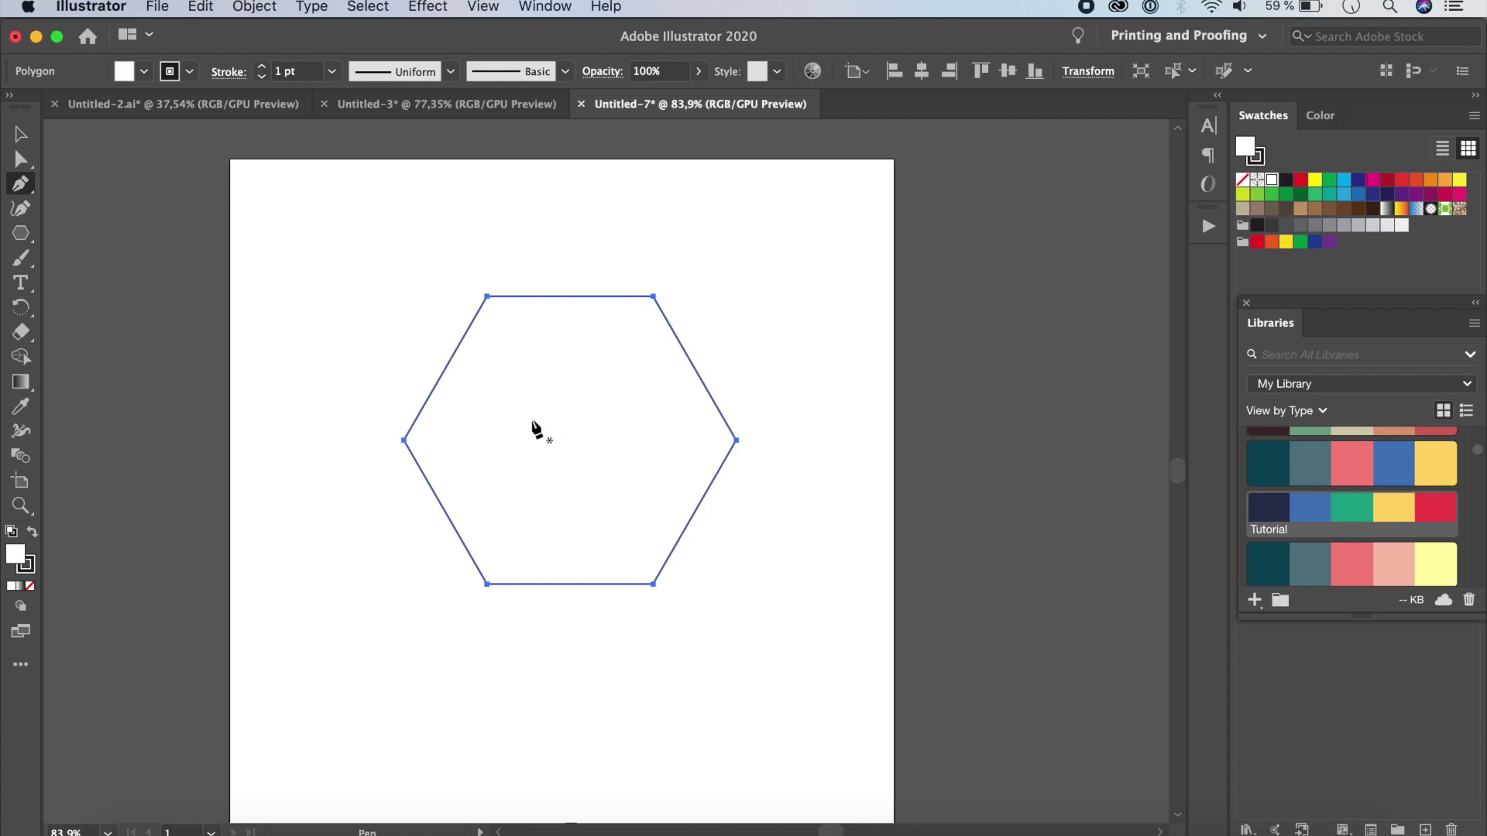
pyautogui.click(24, 139)
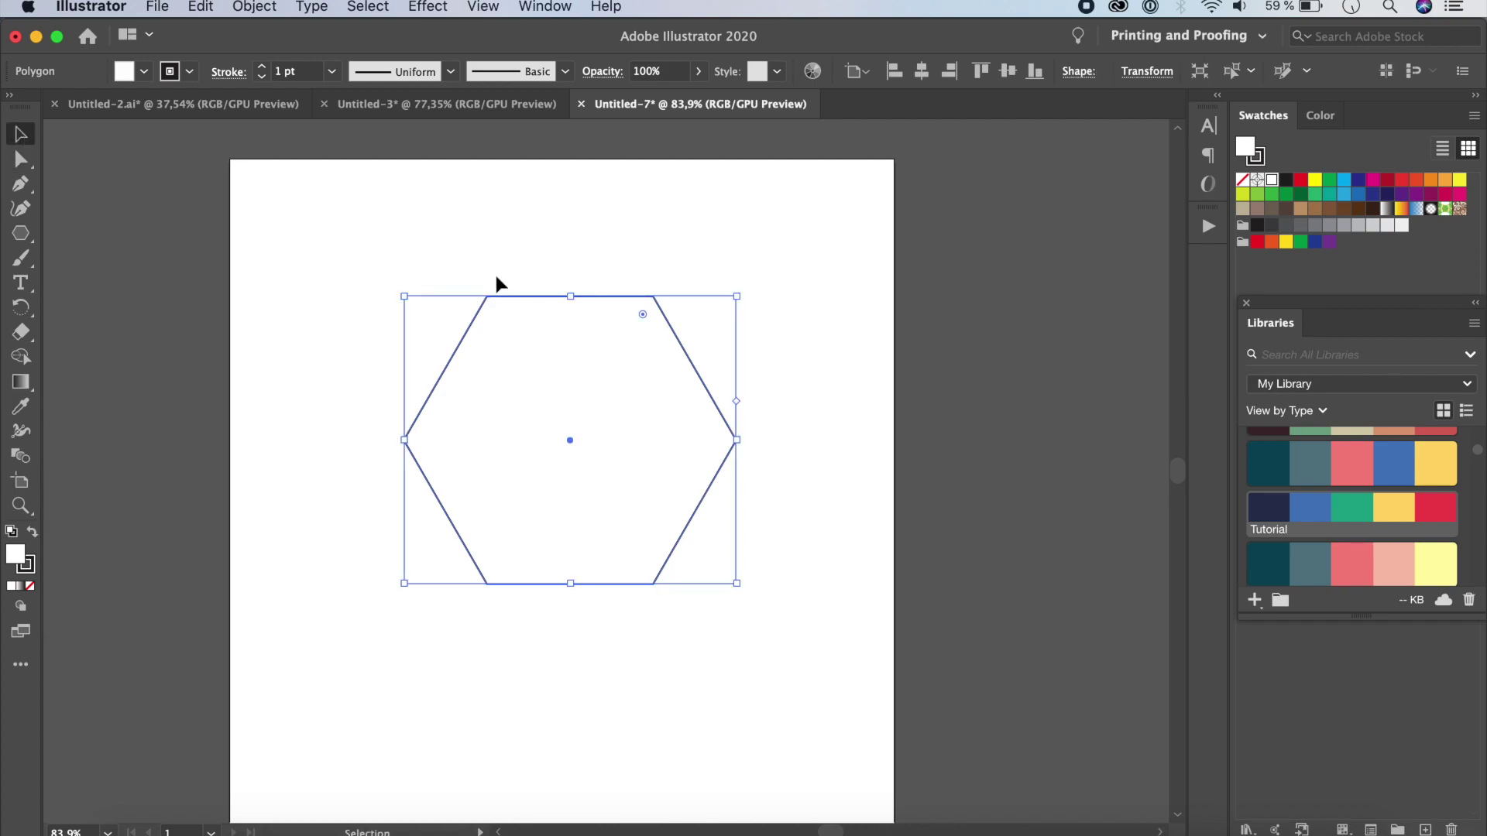
# - Center the hexagon horizontally and vertically on the artboard and show the rulers
pyautogui.click(927, 72)
pyautogui.click(1007, 72)
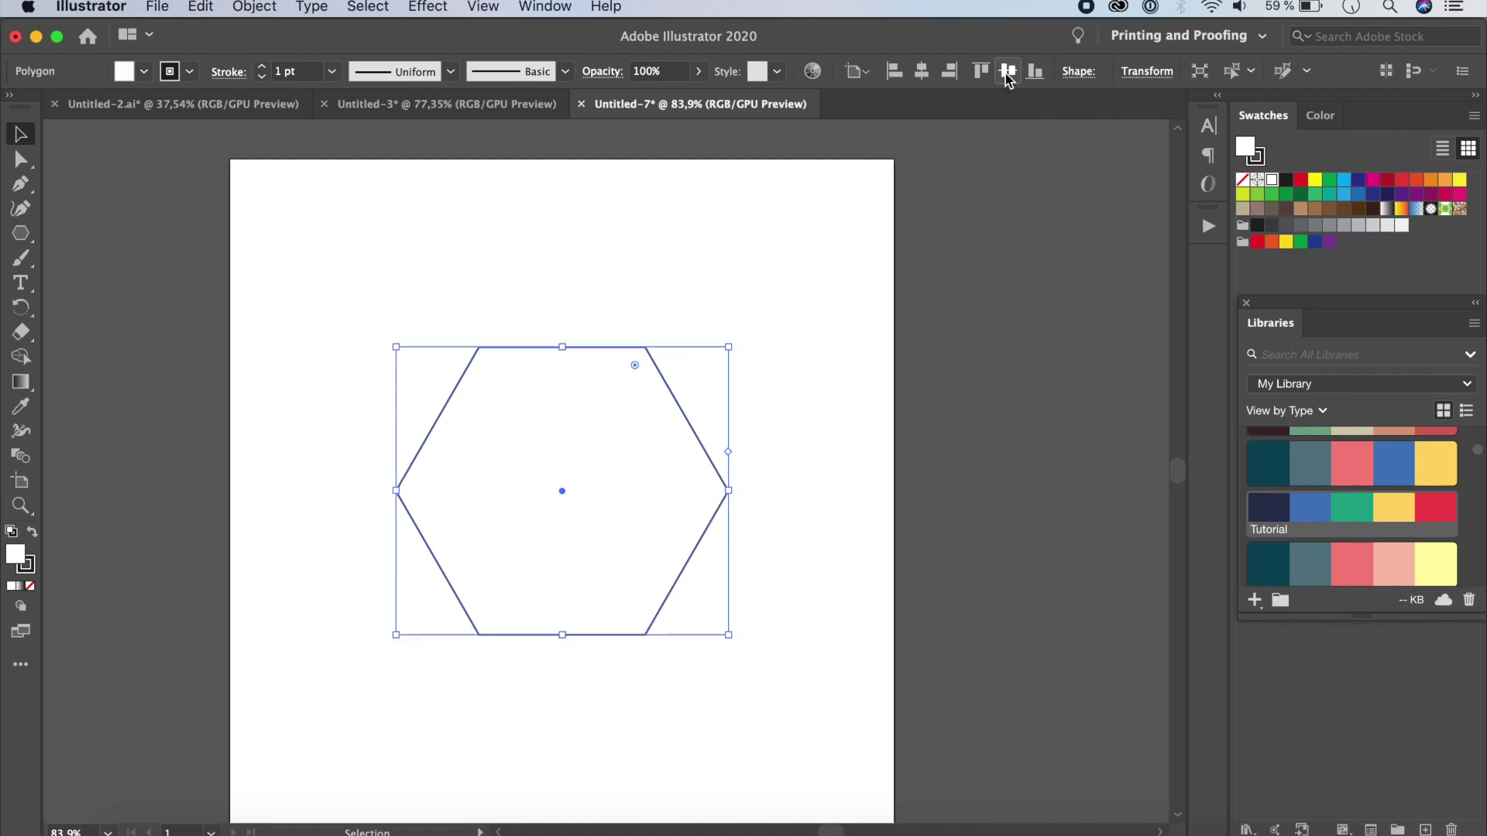
pyautogui.click(550, 8)
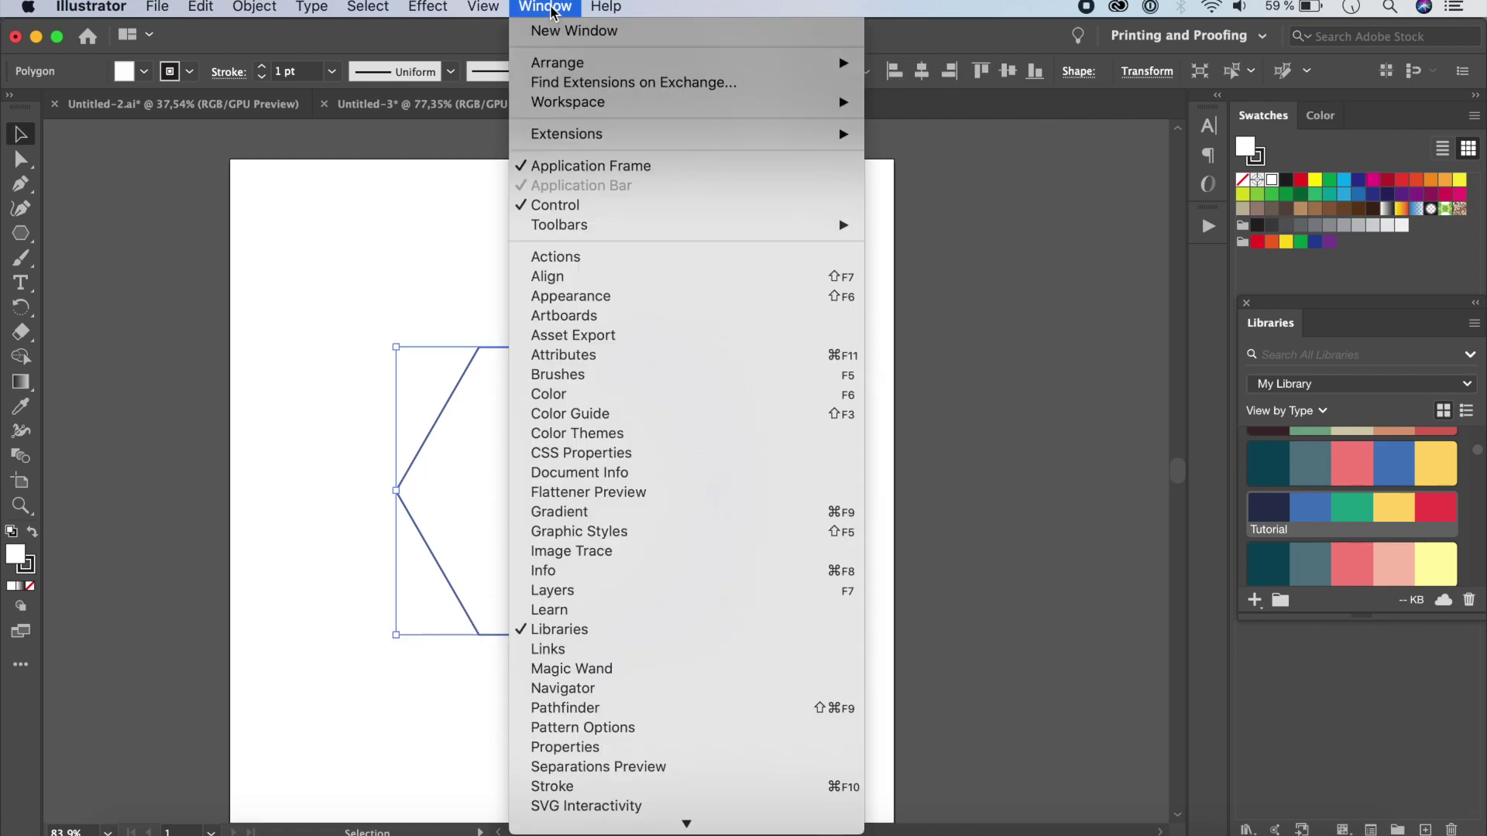
pyautogui.click(558, 277)
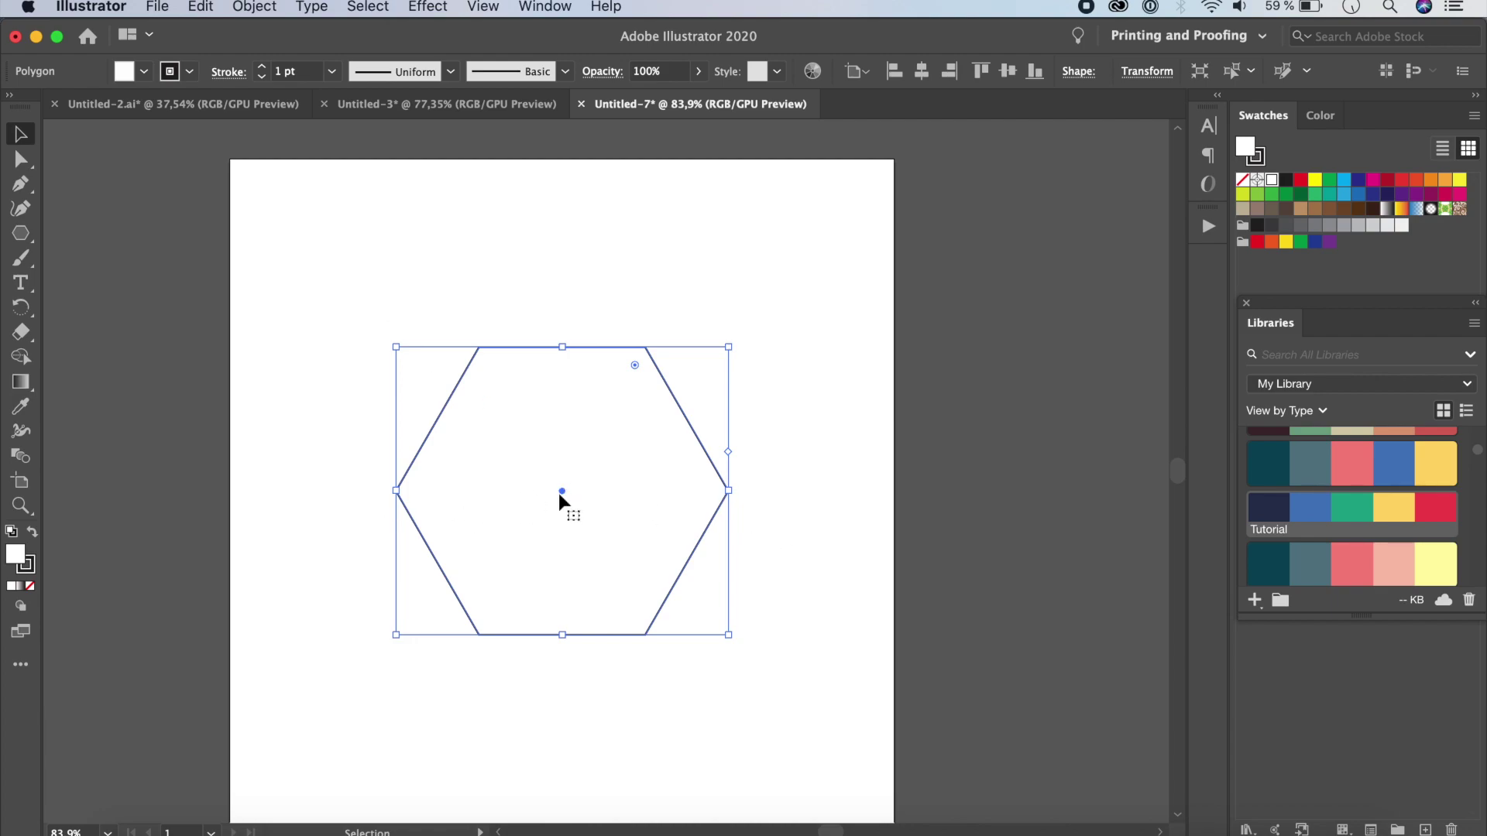
pyautogui.click(494, 9)
pyautogui.moveTo(618, 689)
pyautogui.click(771, 686)
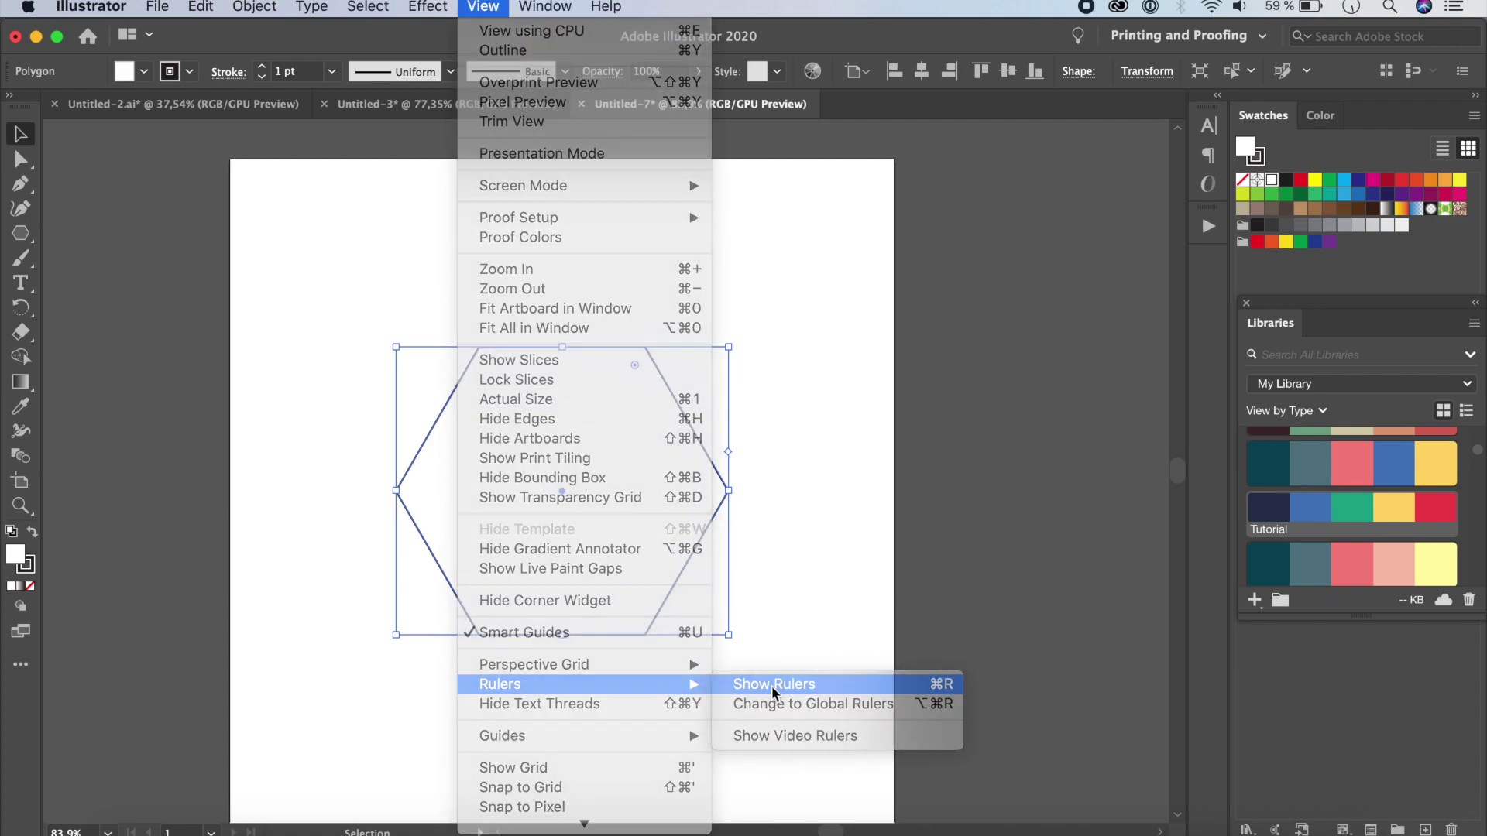
# - Drag horizontal and vertical ruler guides so they cross at the hexagon's centre
pyautogui.click(752, 131)
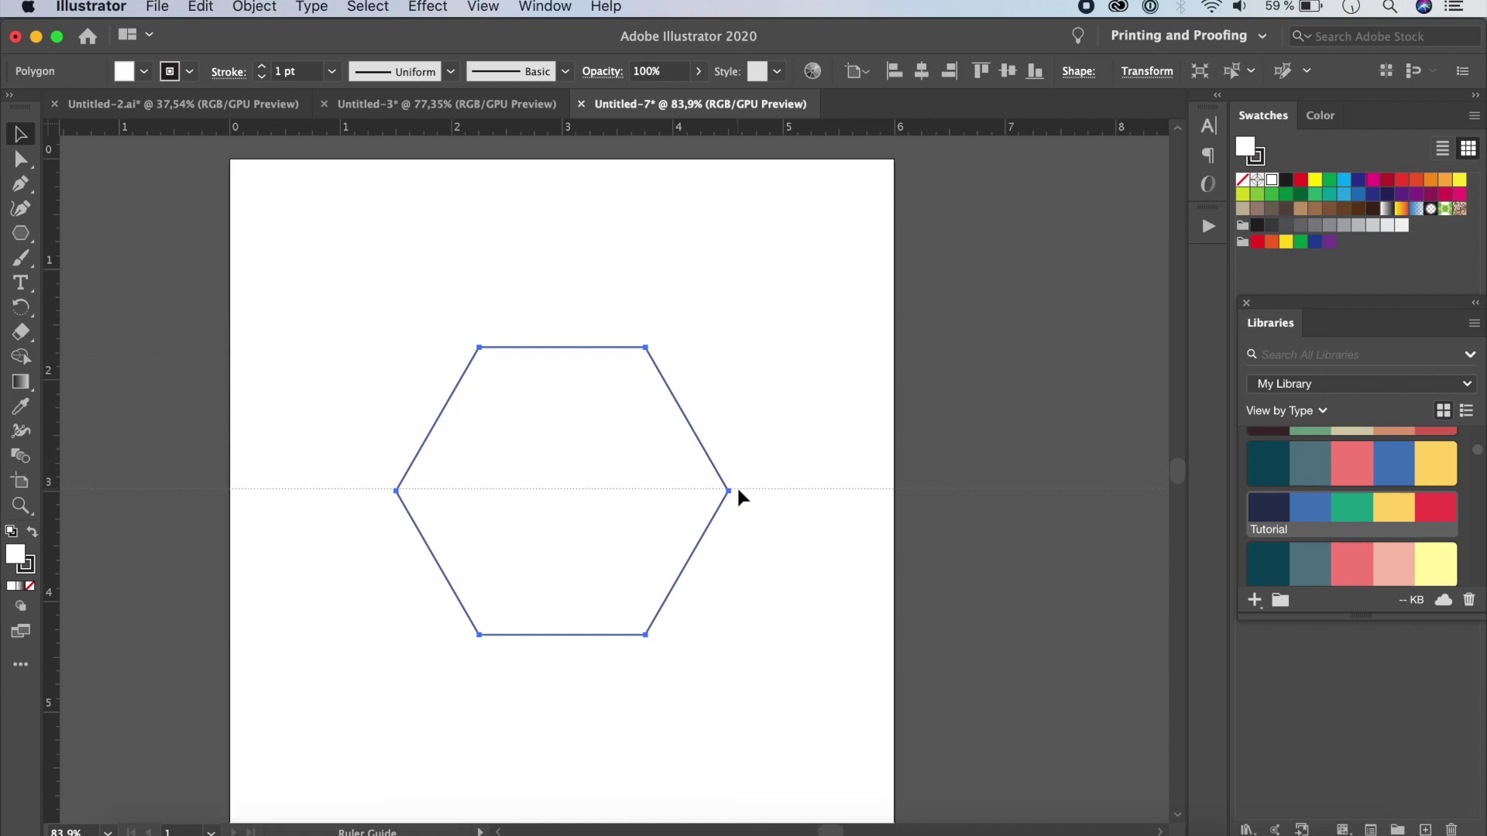
pyautogui.moveTo(738, 490); pyautogui.dragTo(737, 490)
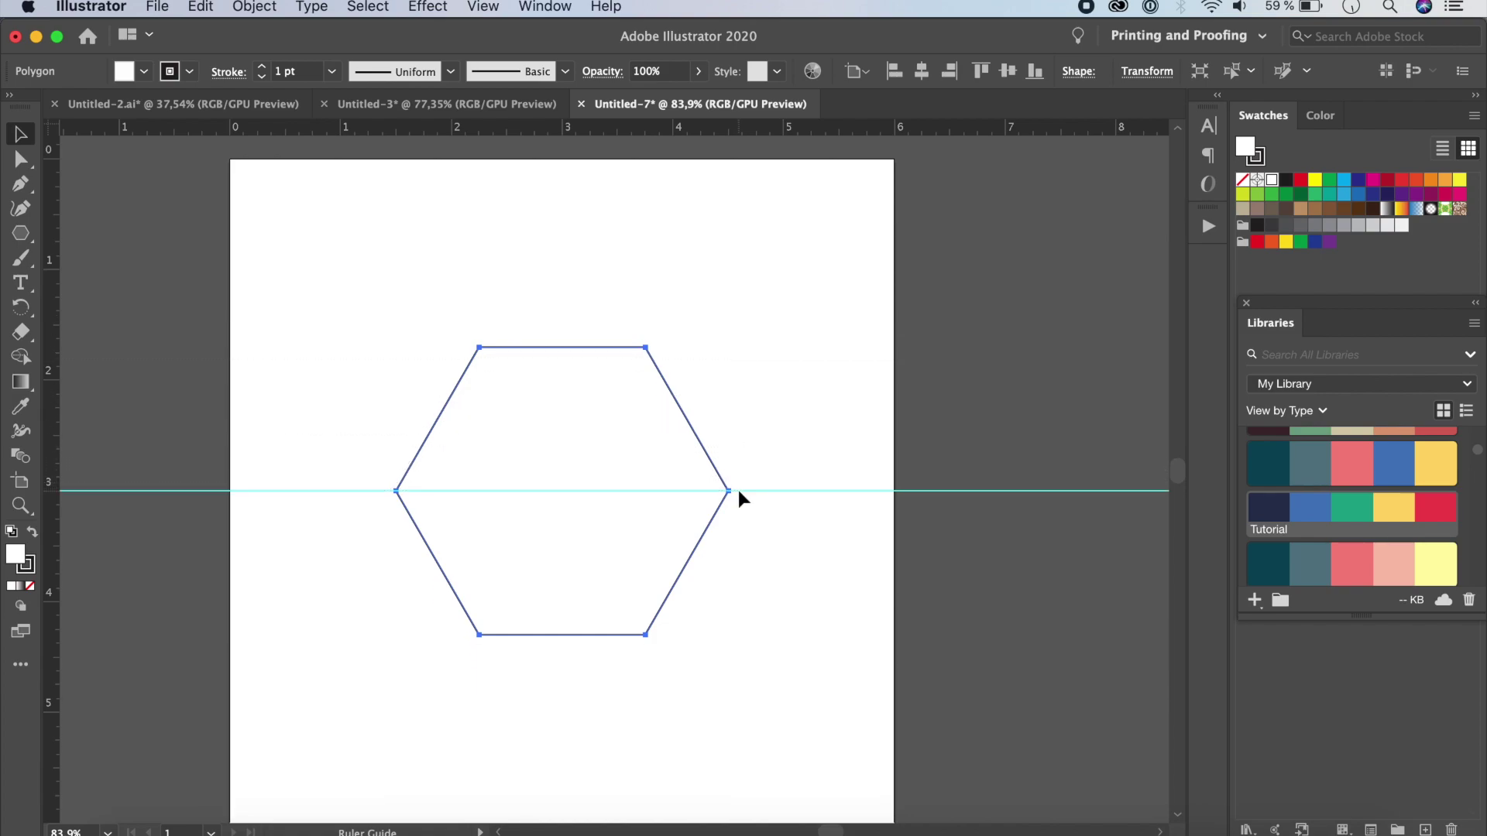
pyautogui.click(730, 491)
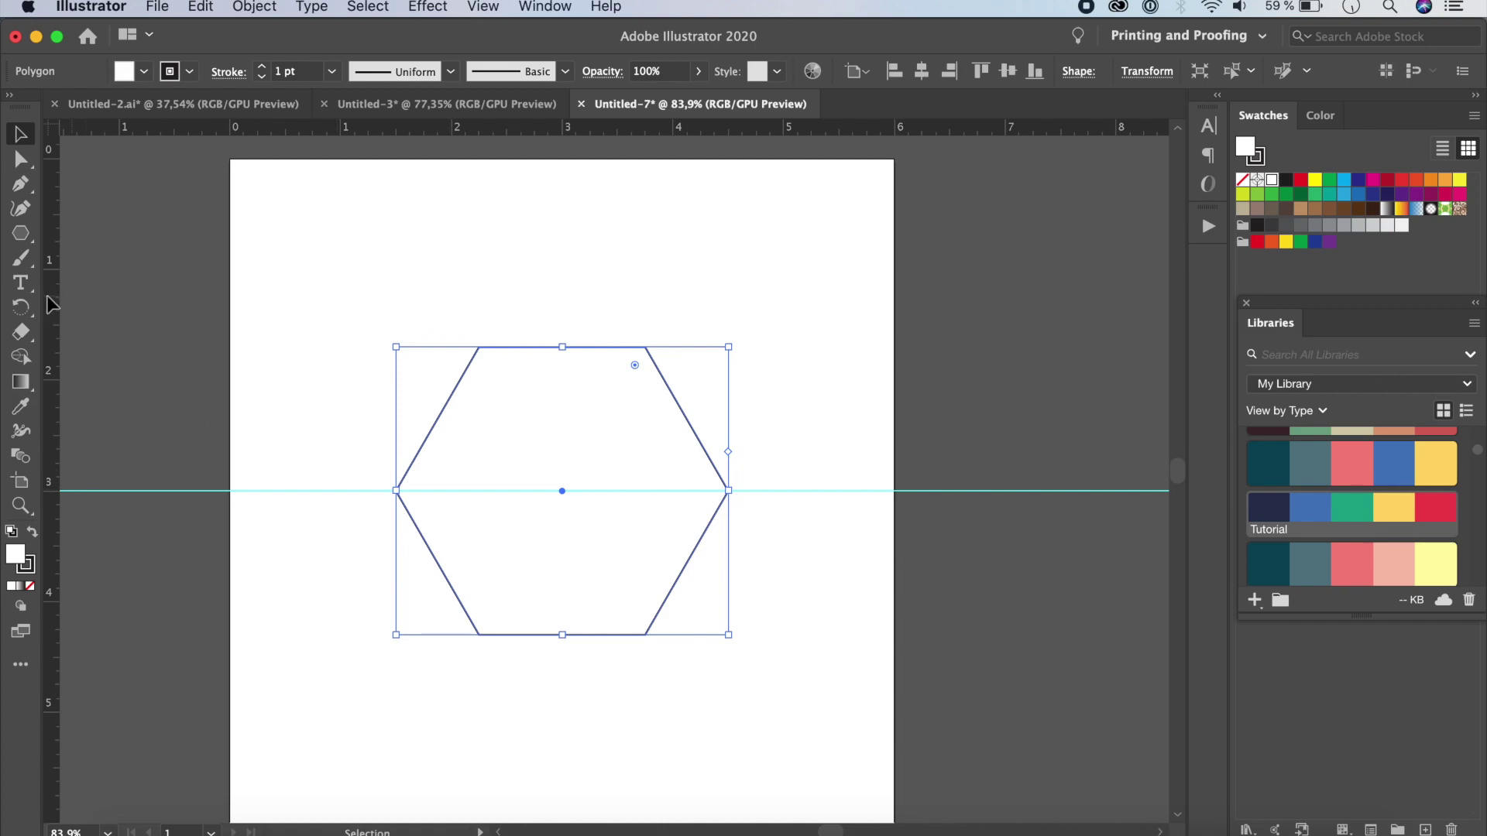
pyautogui.moveTo(51, 304); pyautogui.dragTo(523, 310)
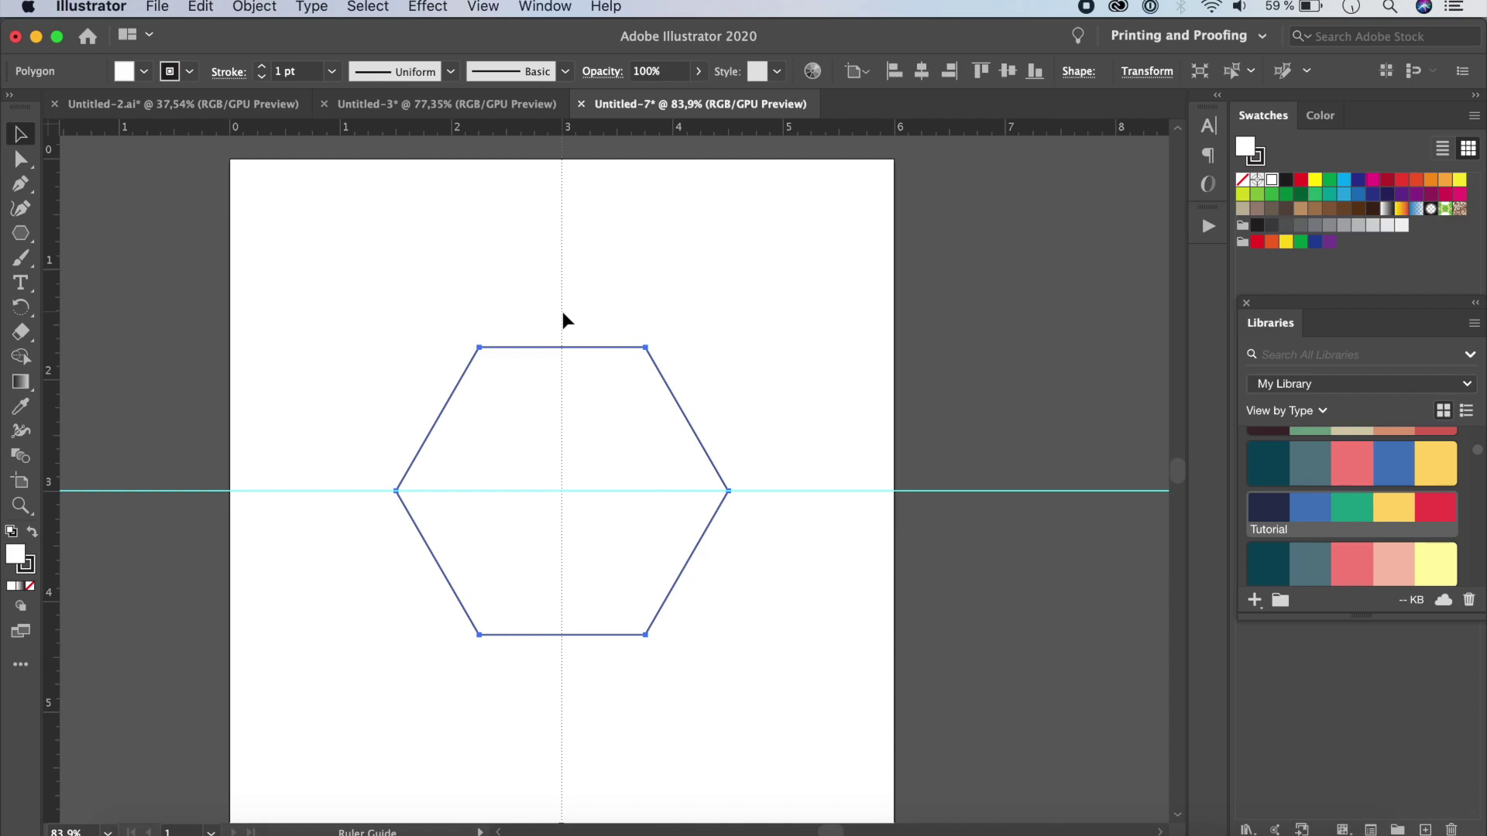
pyautogui.moveTo(563, 313); pyautogui.dragTo(563, 313)
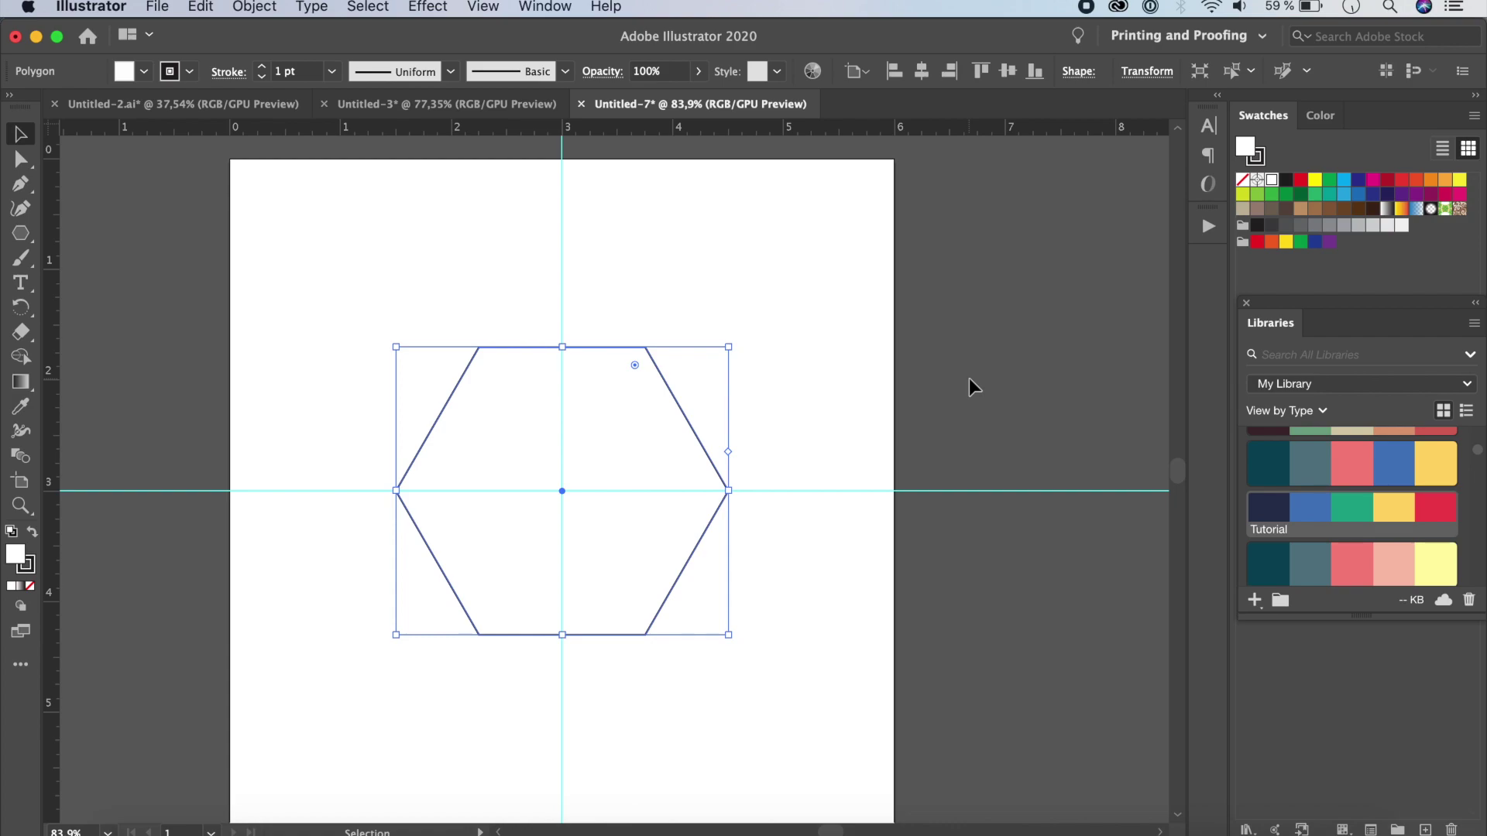
pyautogui.click(20, 183)
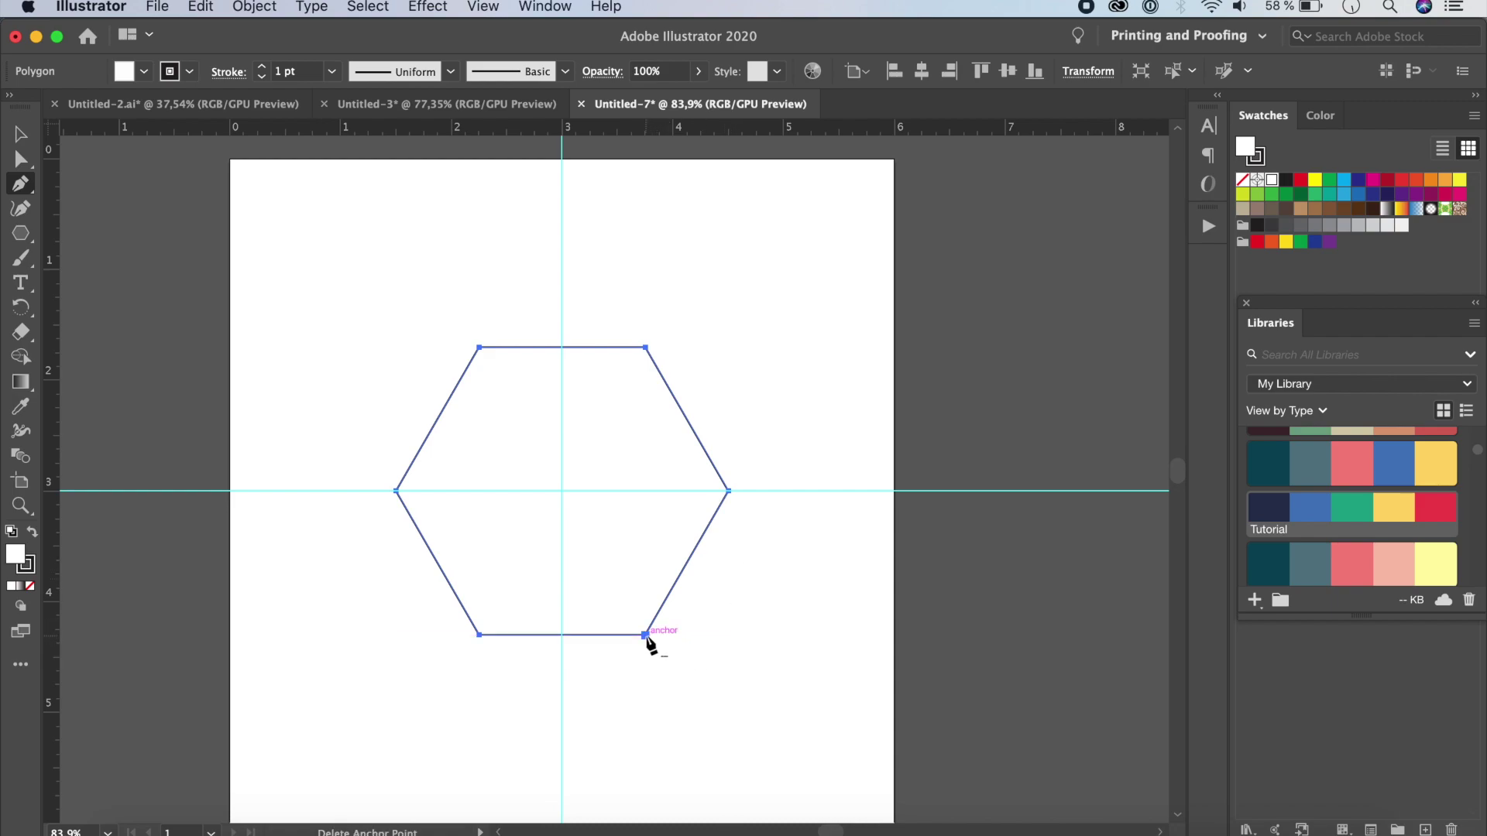
# - Try deleting the hexagon's lower-right corner point, undo it, and deselect the hexagon
pyautogui.click(645, 636)
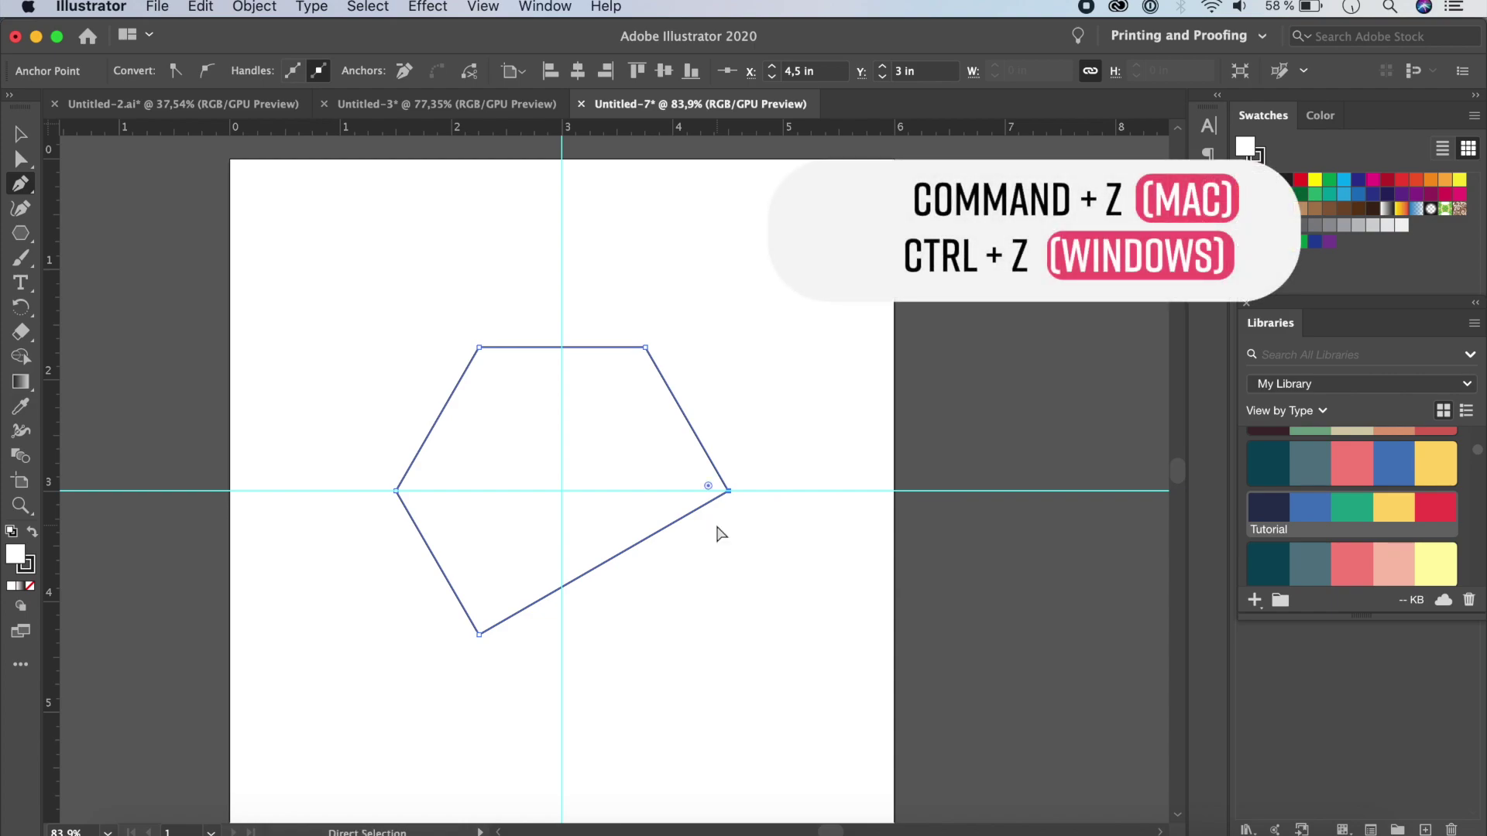
pyautogui.press('super+z')
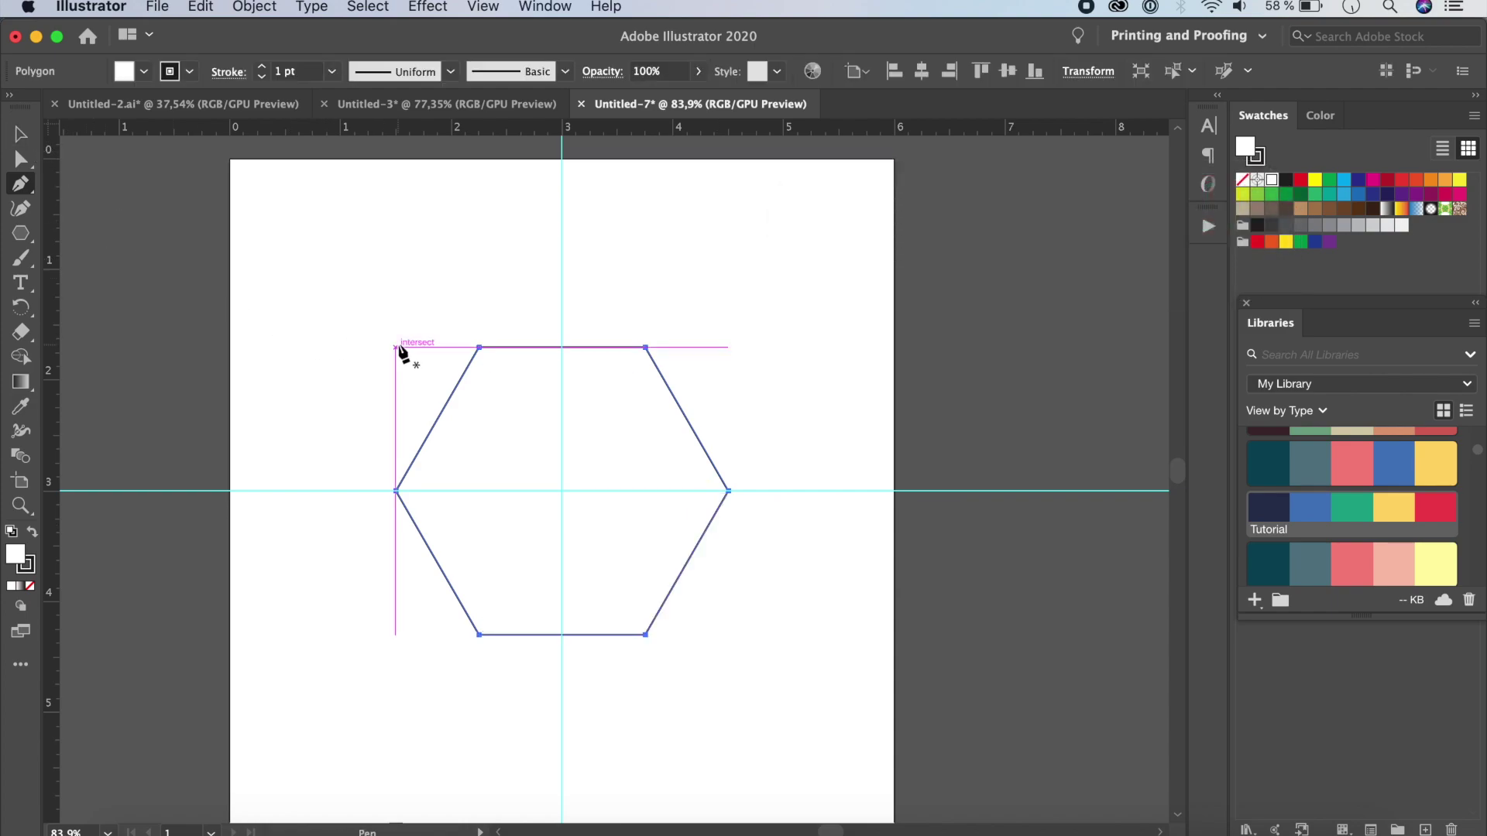
pyautogui.press('v')
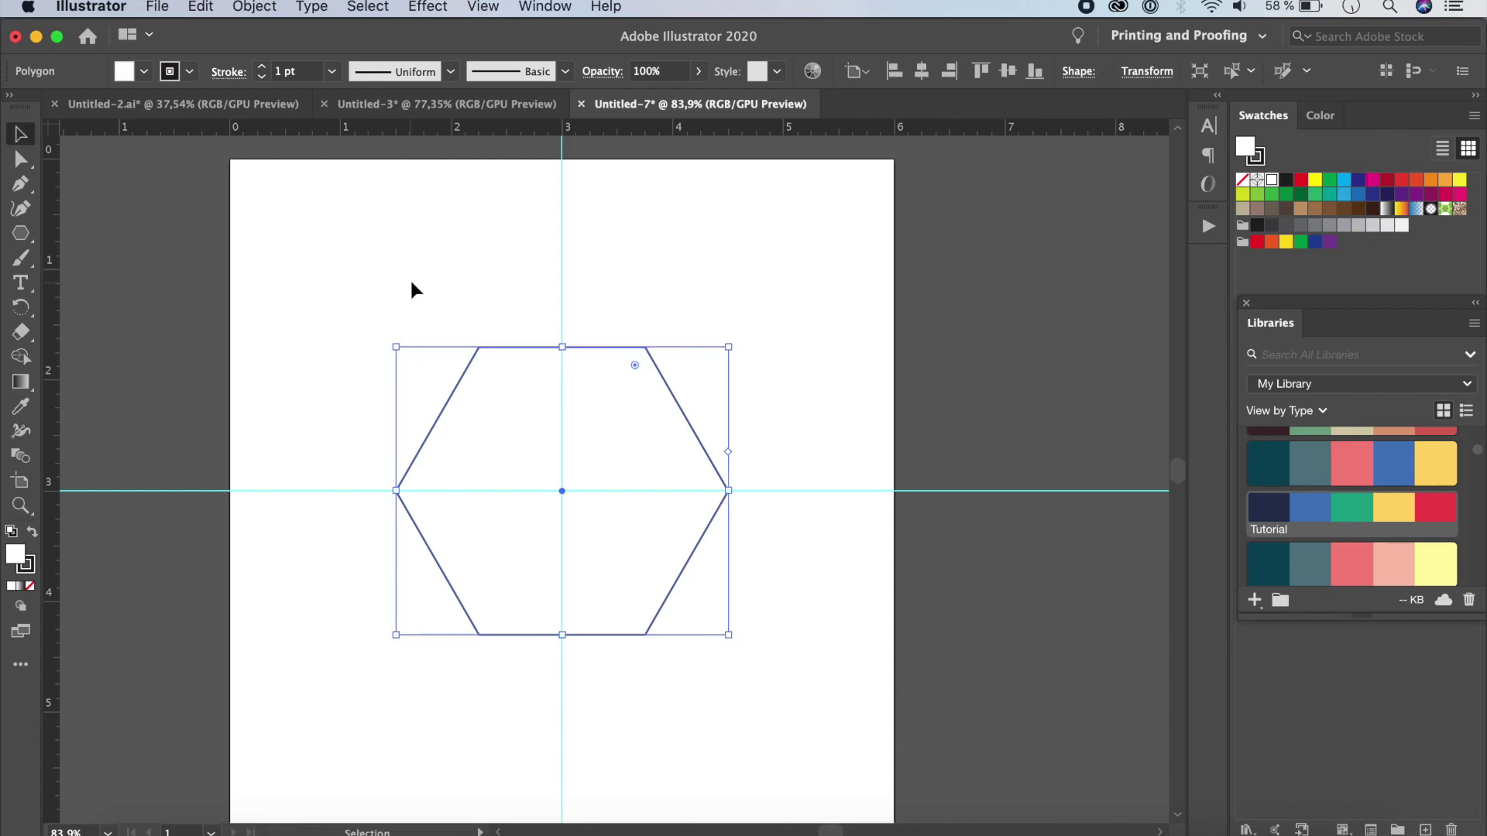
pyautogui.click(418, 268)
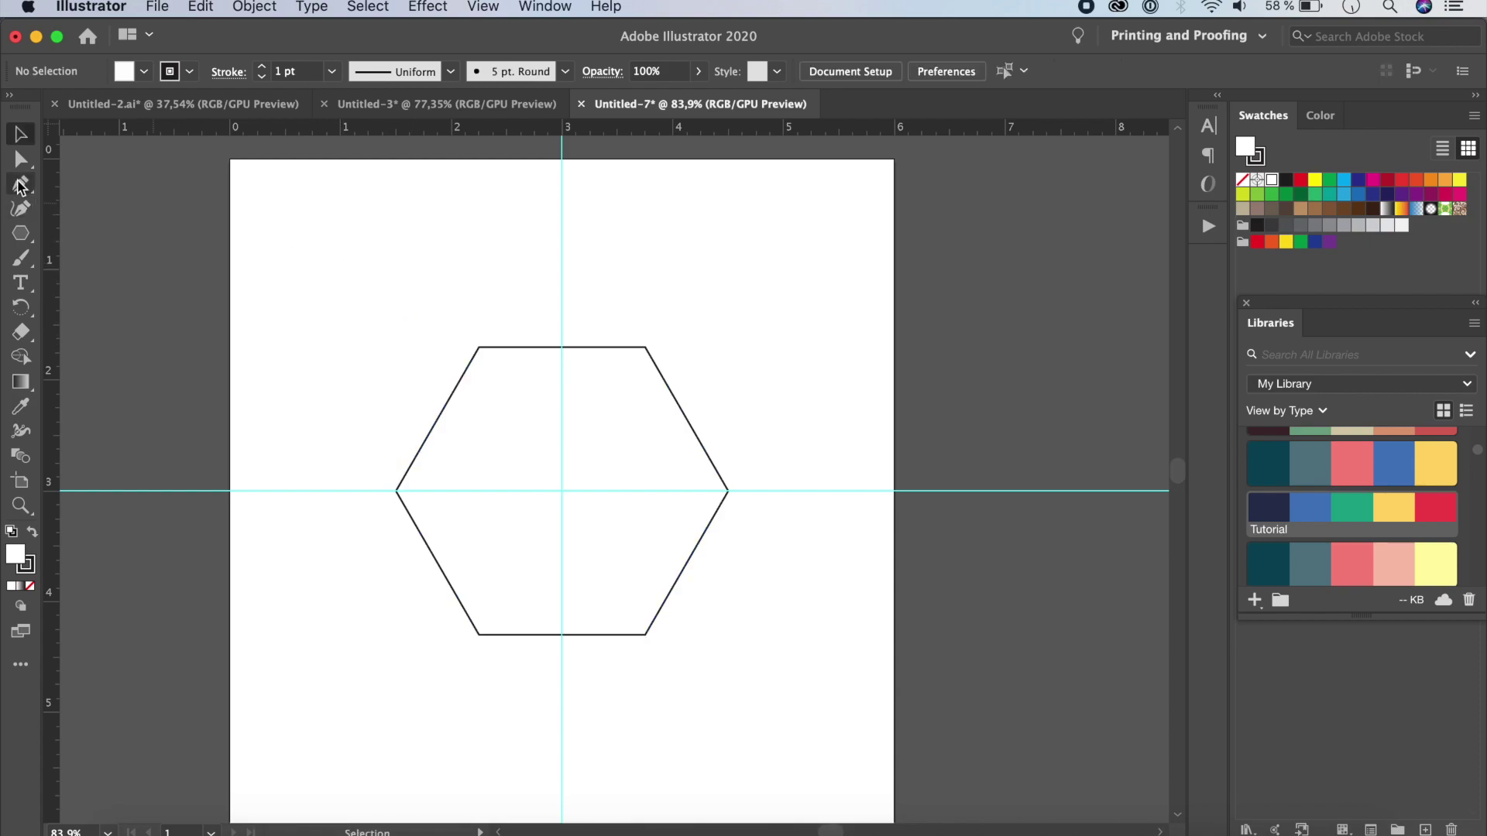
# - Draw a pen line from the bottom-right corner through the centre to the top-right corner
pyautogui.click(21, 186)
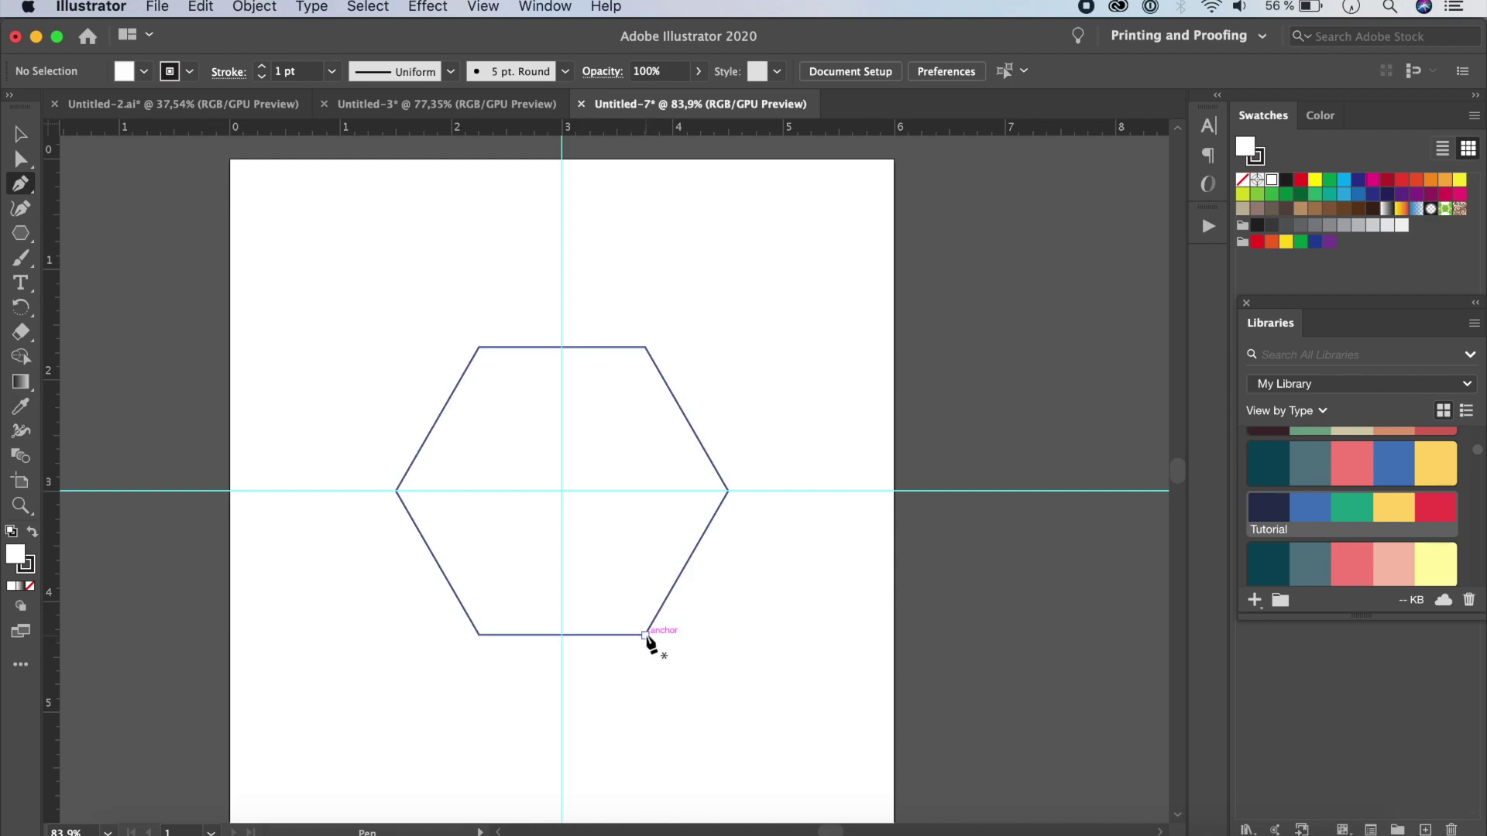
pyautogui.click(645, 635)
pyautogui.click(563, 492)
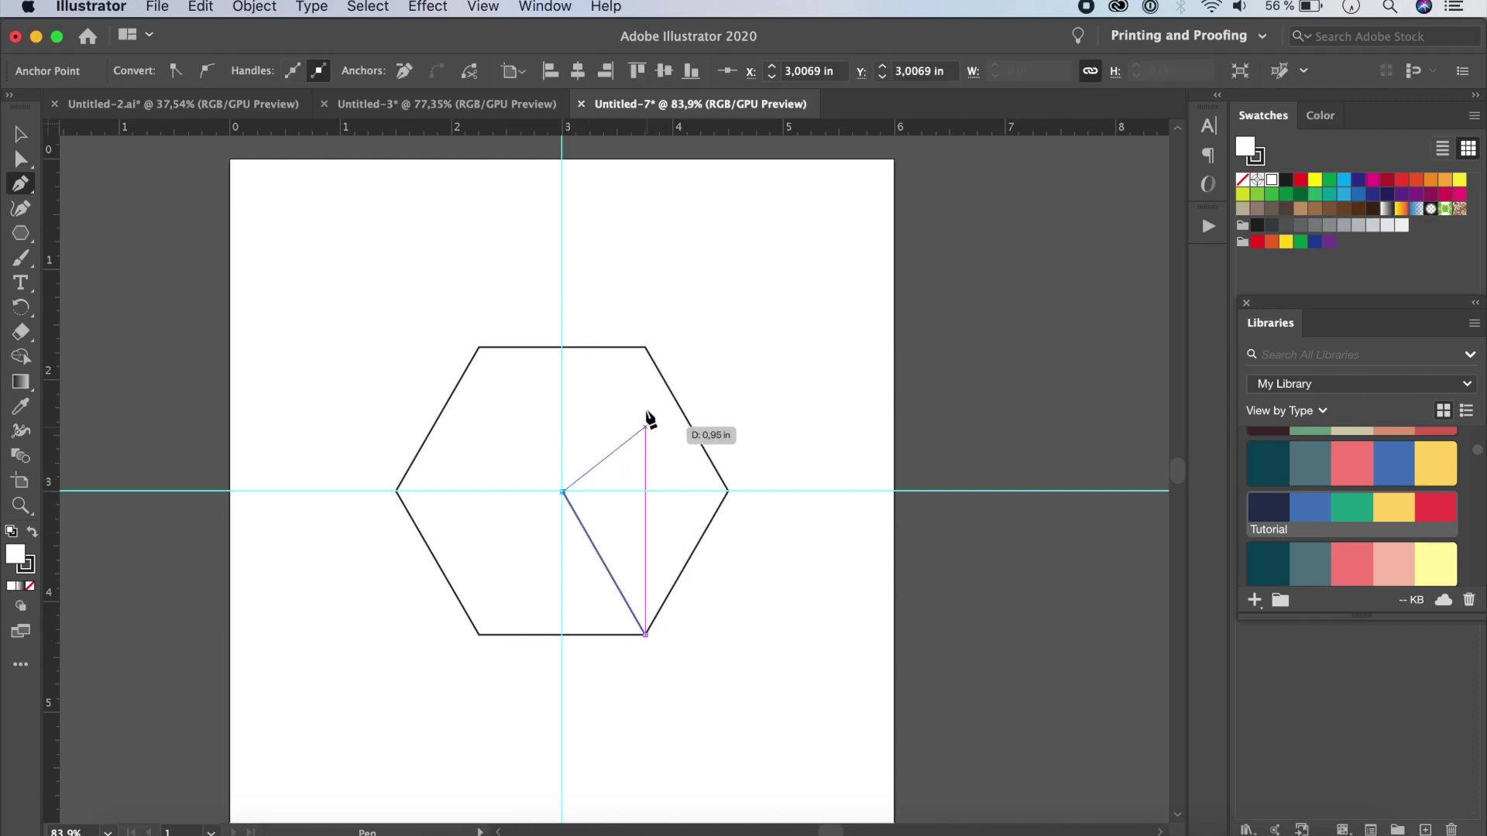
pyautogui.click(645, 348)
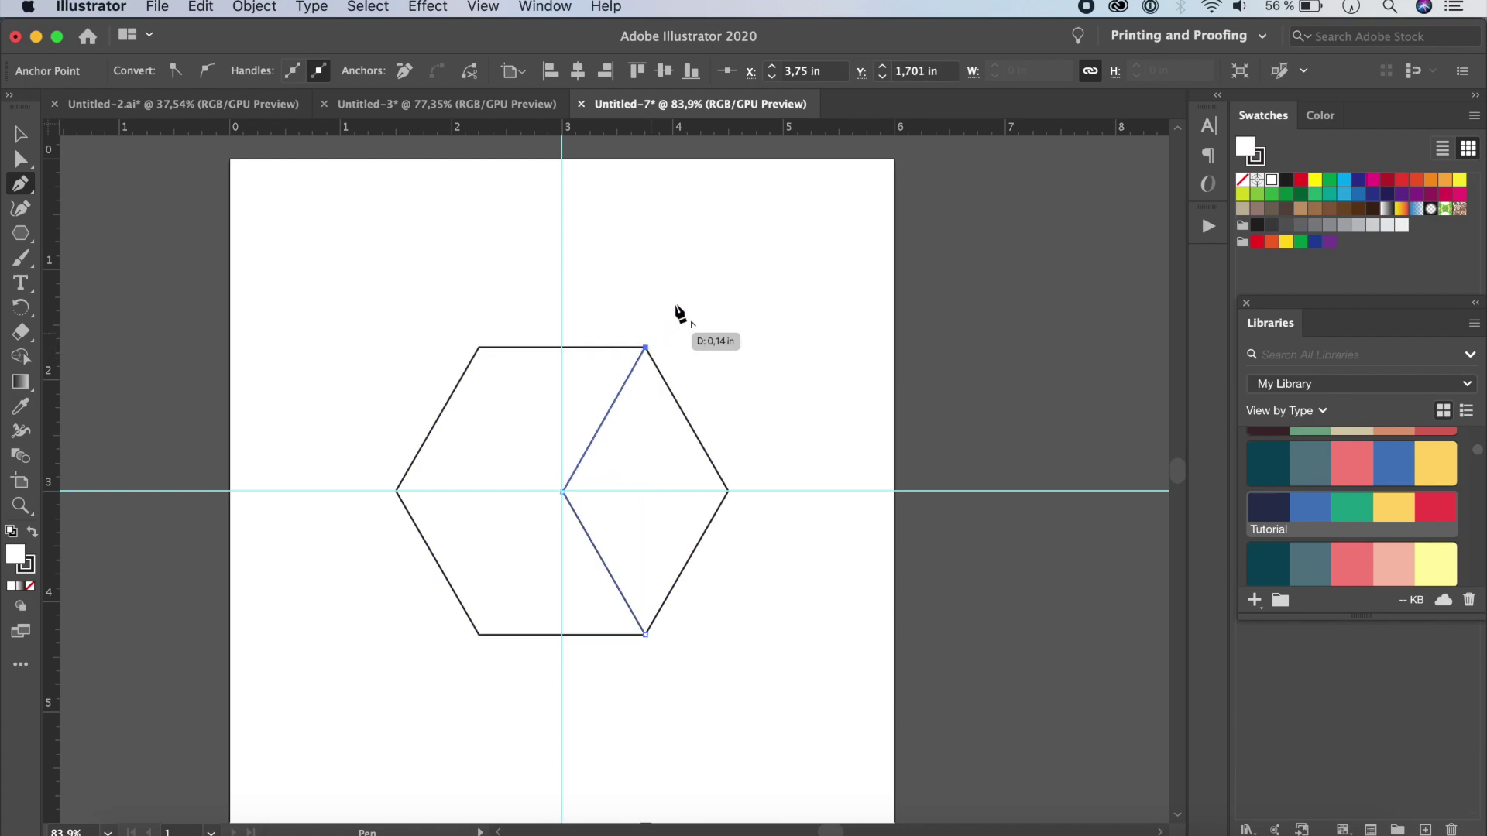
pyautogui.press('super')
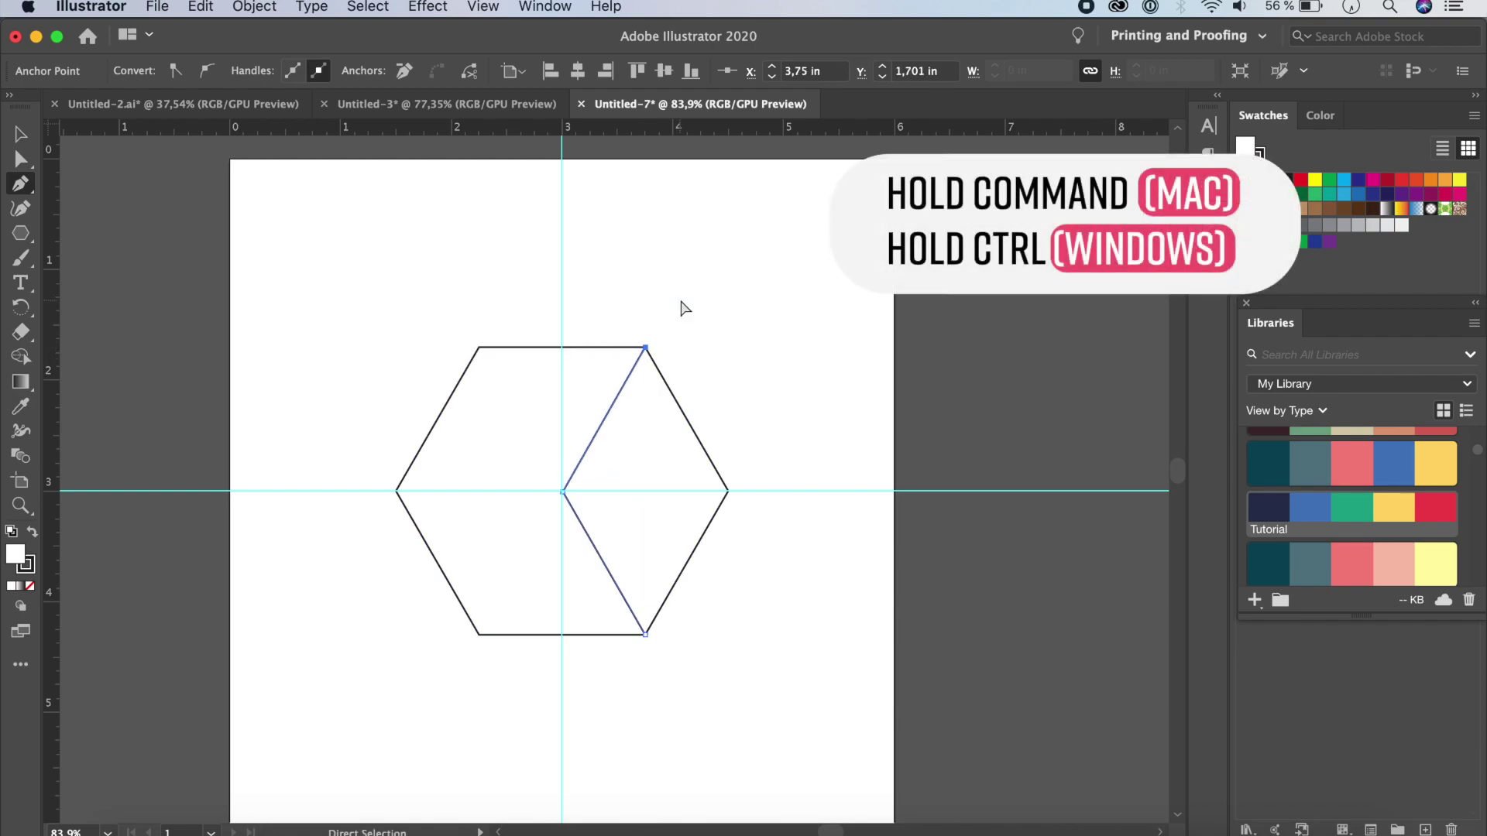
pyautogui.keyDown('super'); pyautogui.click(682, 306); pyautogui.keyUp('super')
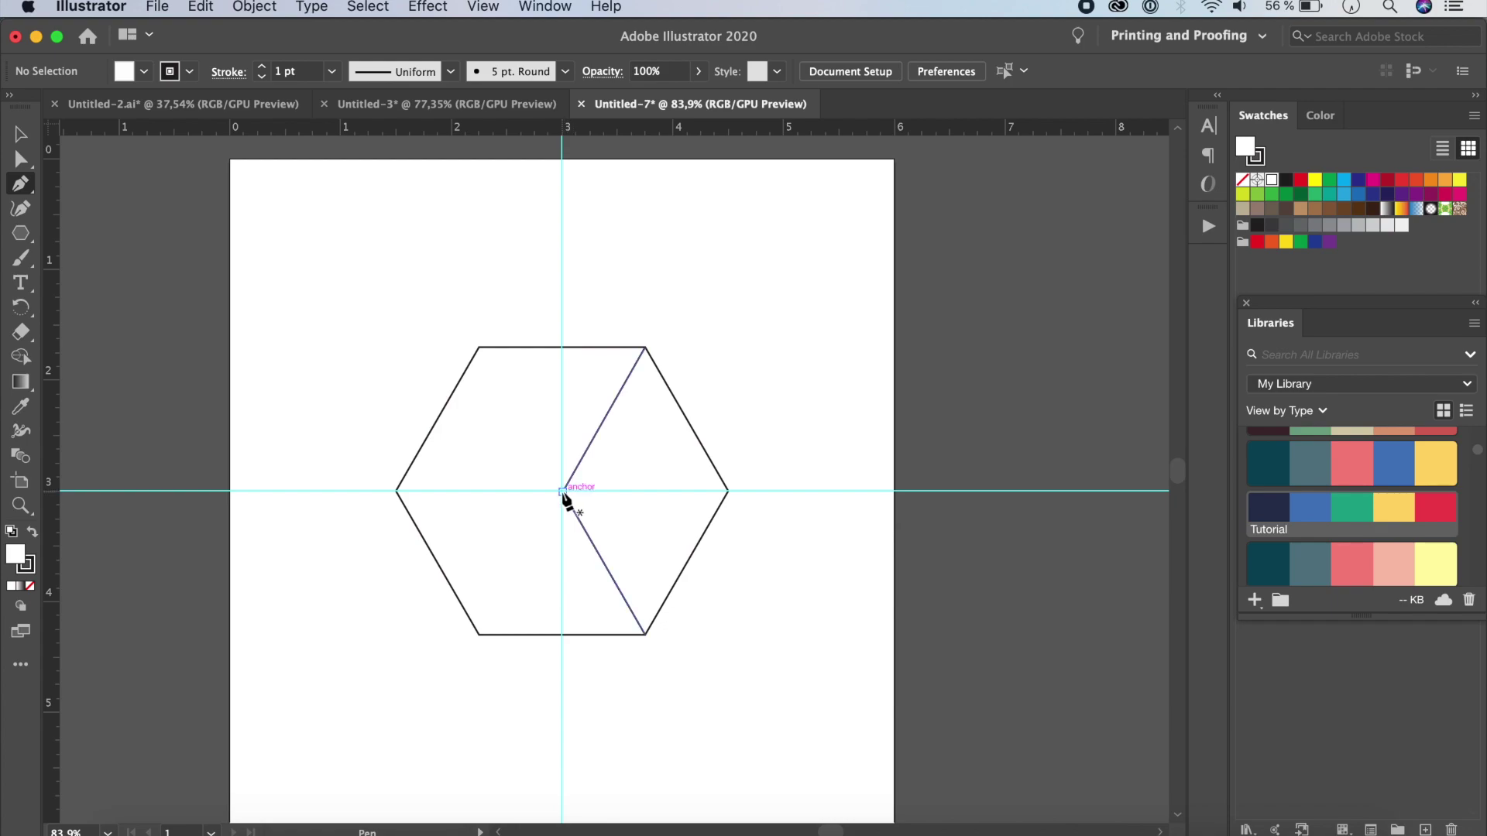
# - Draw a second line from the hexagon's centre to its left corner
pyautogui.click(563, 492)
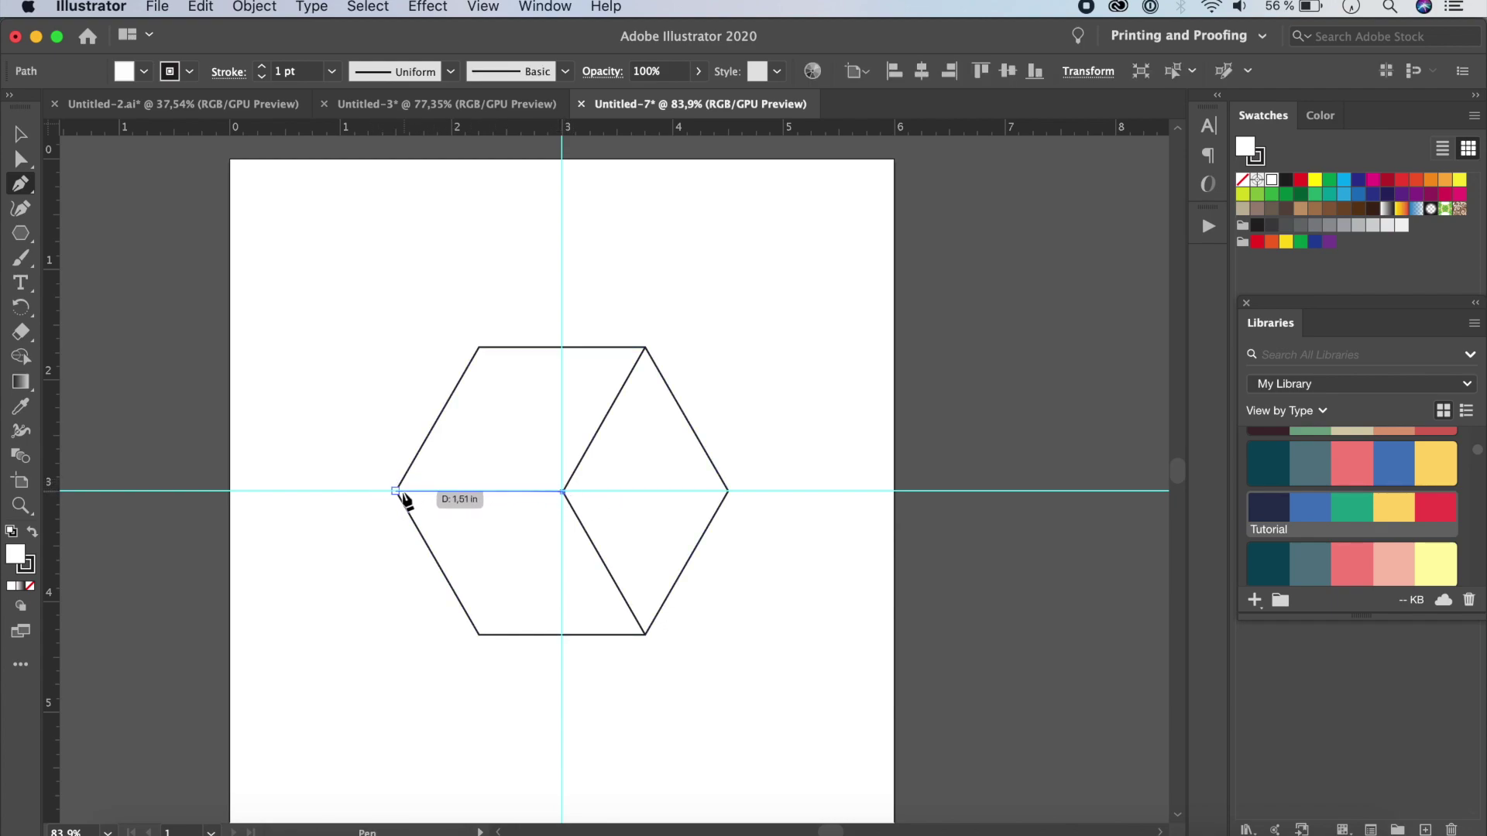
pyautogui.click(396, 491)
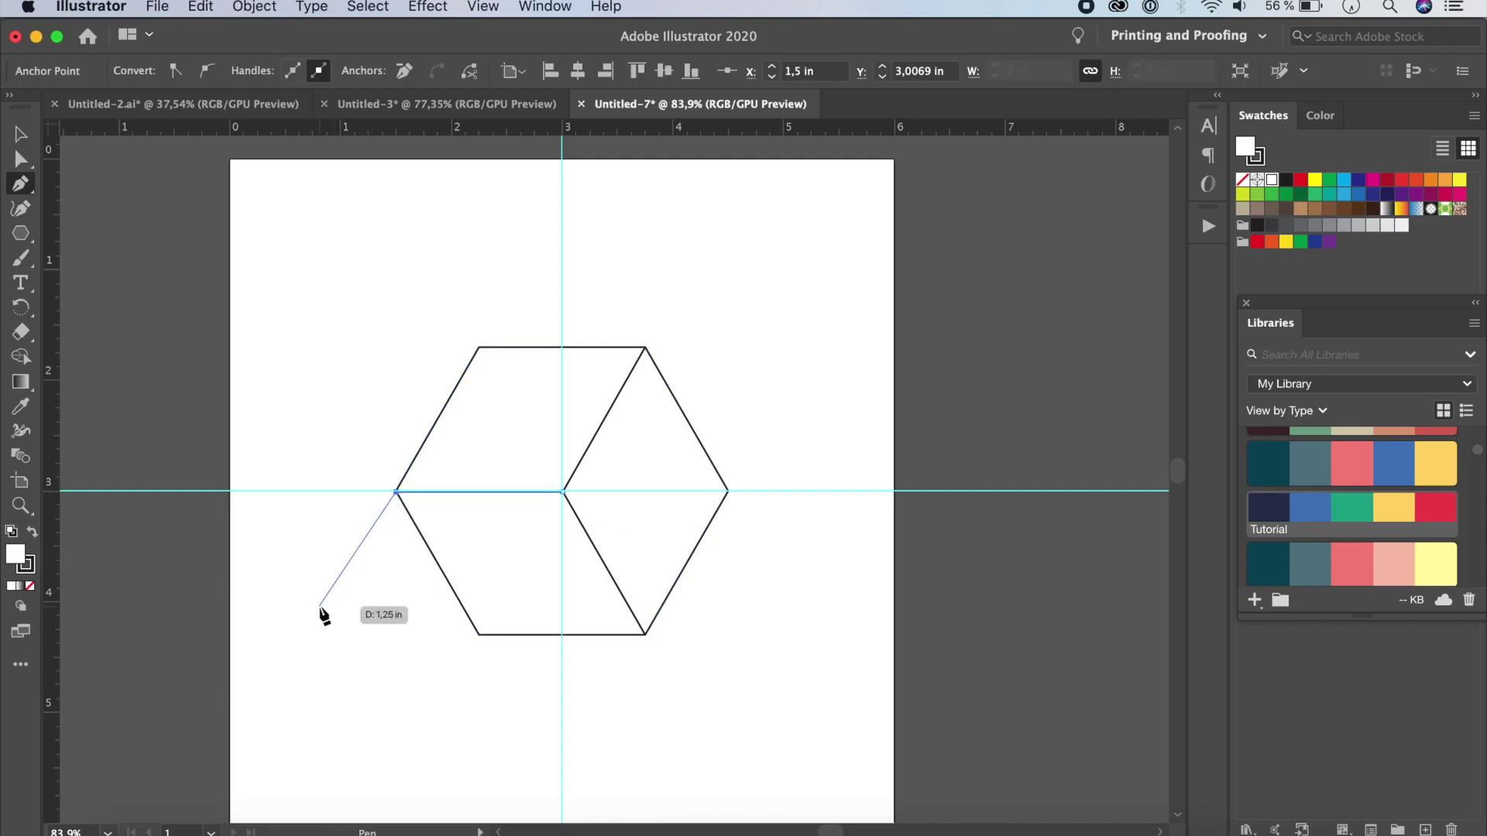
pyautogui.keyDown('super'); pyautogui.click(376, 575); pyautogui.keyUp('super')
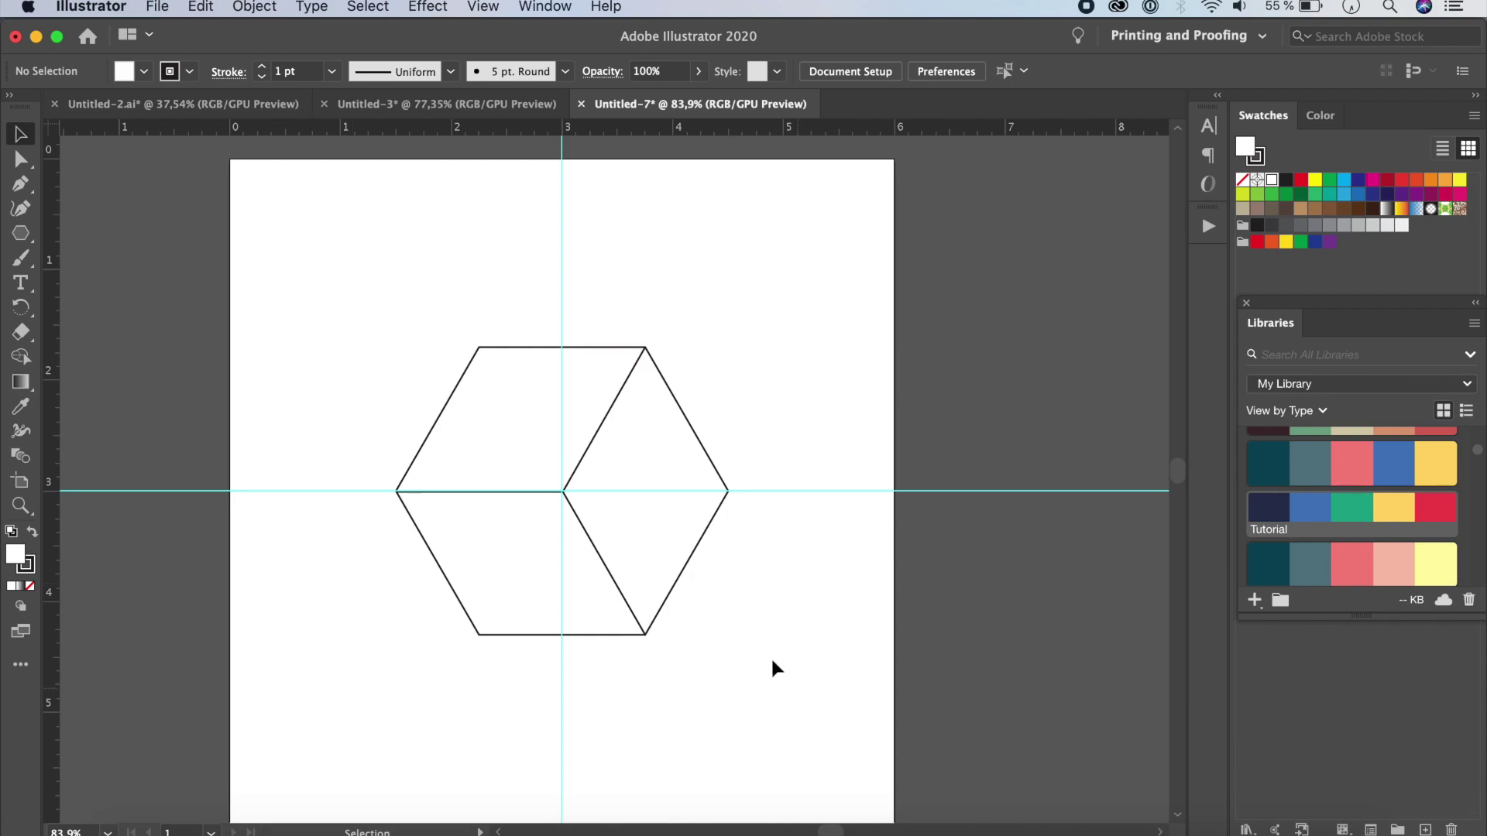
# - Split the hexagon into top, lower-left and merged right faces with Shape Builder
pyautogui.moveTo(363, 331); pyautogui.dragTo(732, 672)
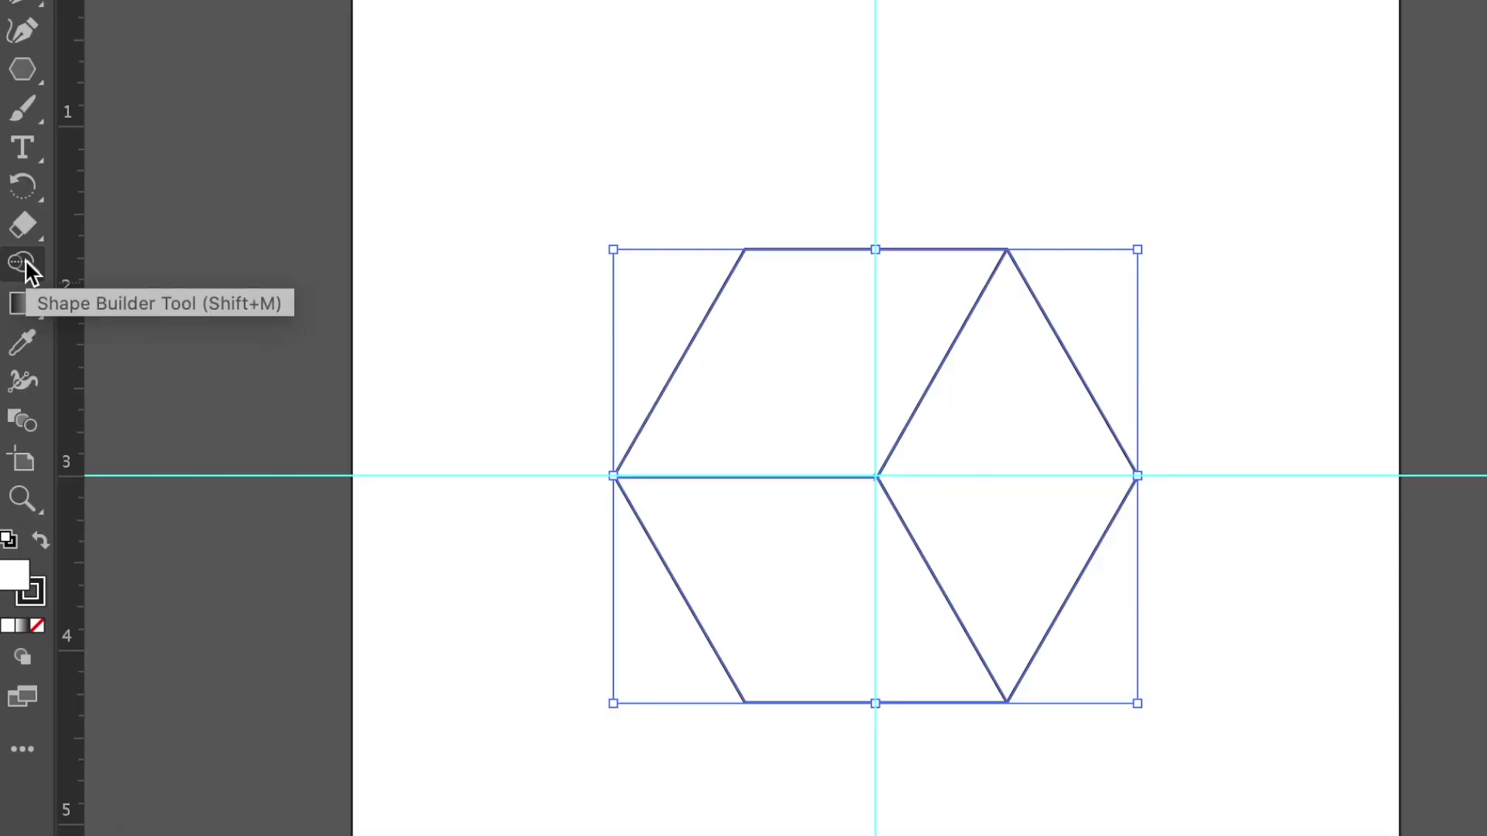
pyautogui.click(23, 264)
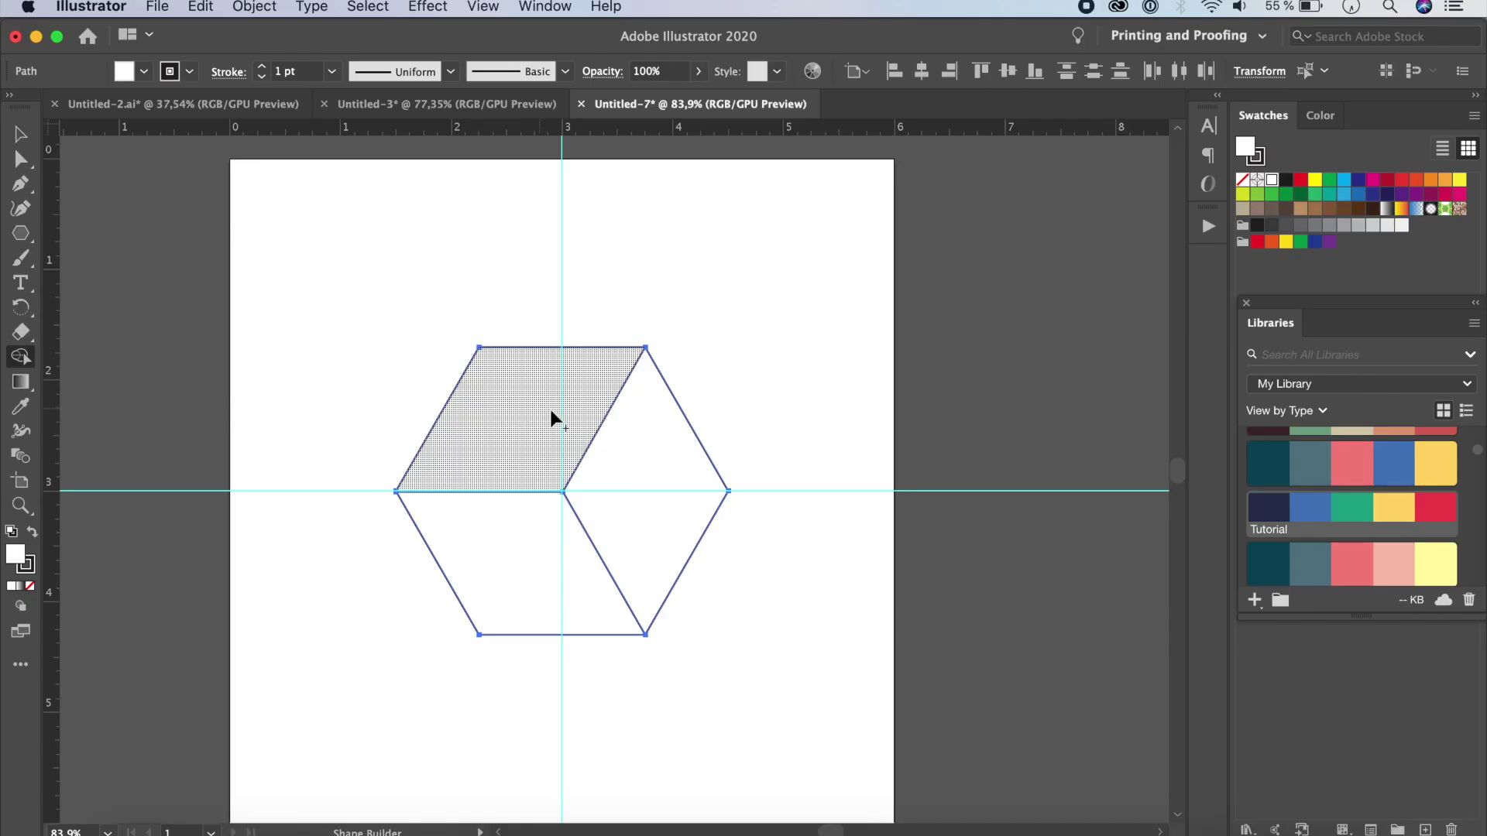
pyautogui.click(508, 424)
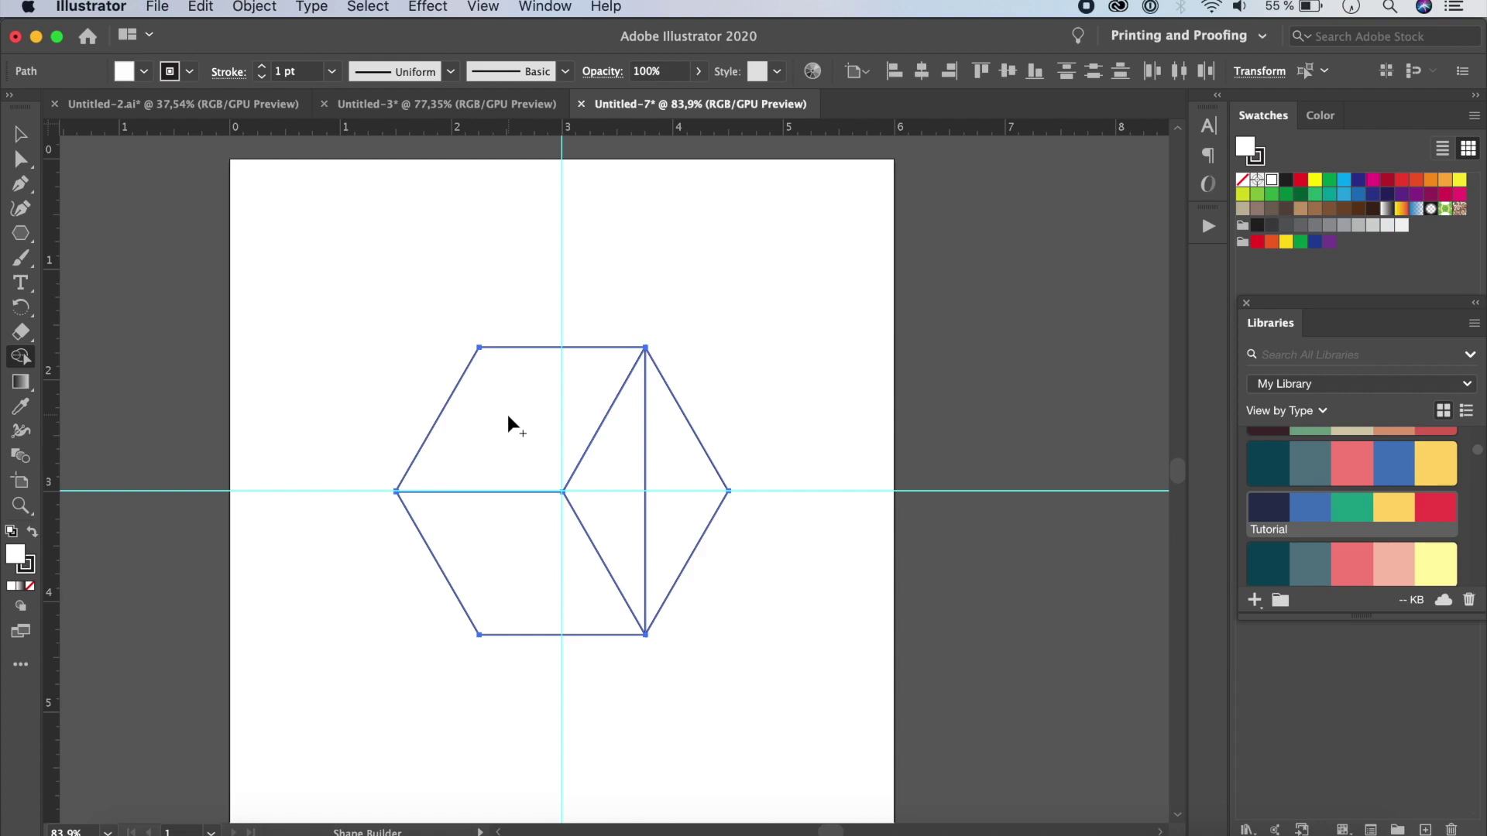
pyautogui.click(508, 542)
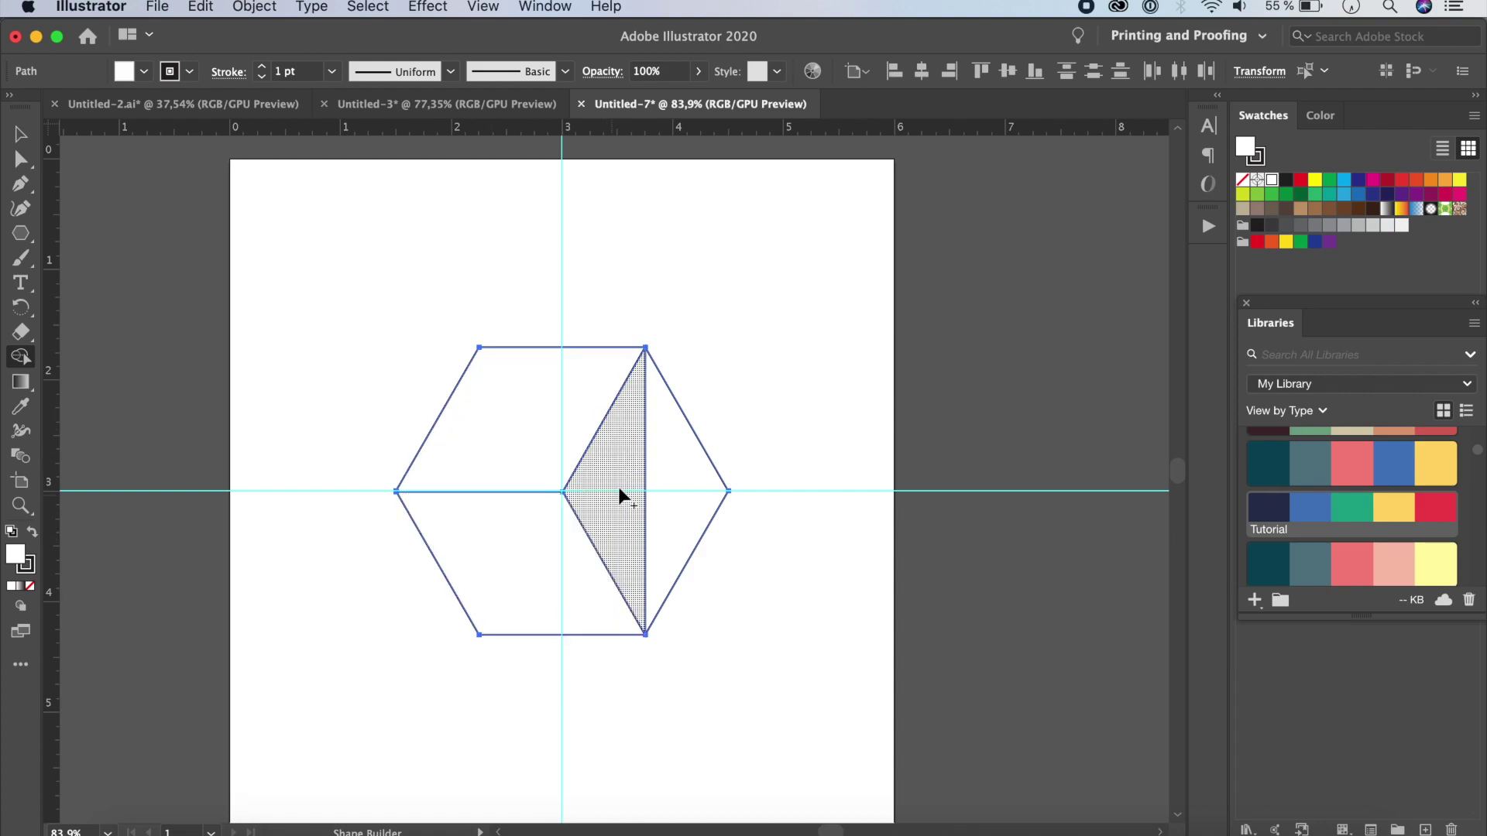
pyautogui.moveTo(624, 465); pyautogui.dragTo(695, 472)
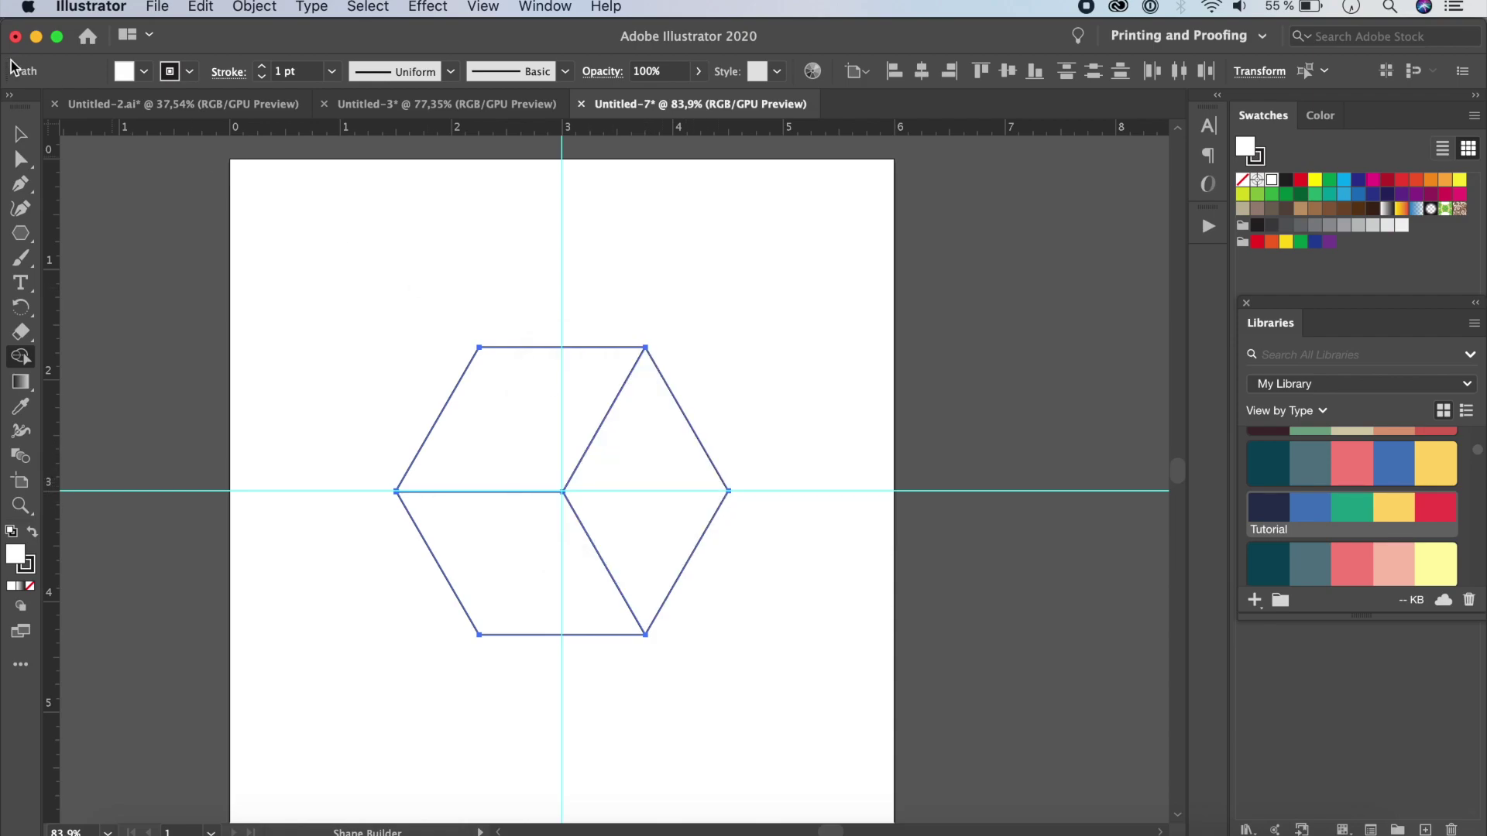
# - Check with the Selection tool that each face is a separate shape, then deselect
pyautogui.click(22, 135)
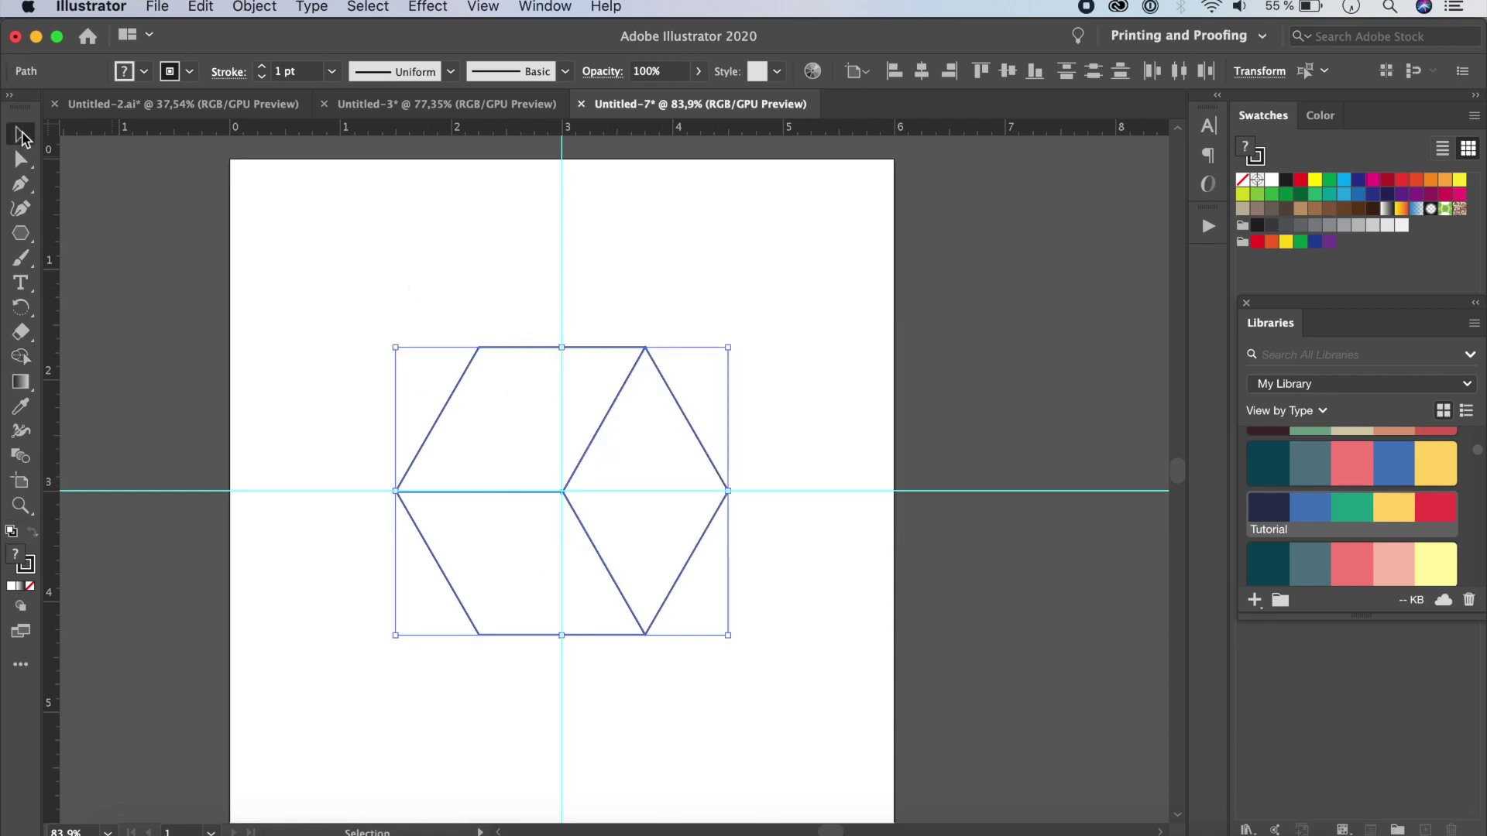
pyautogui.click(532, 364)
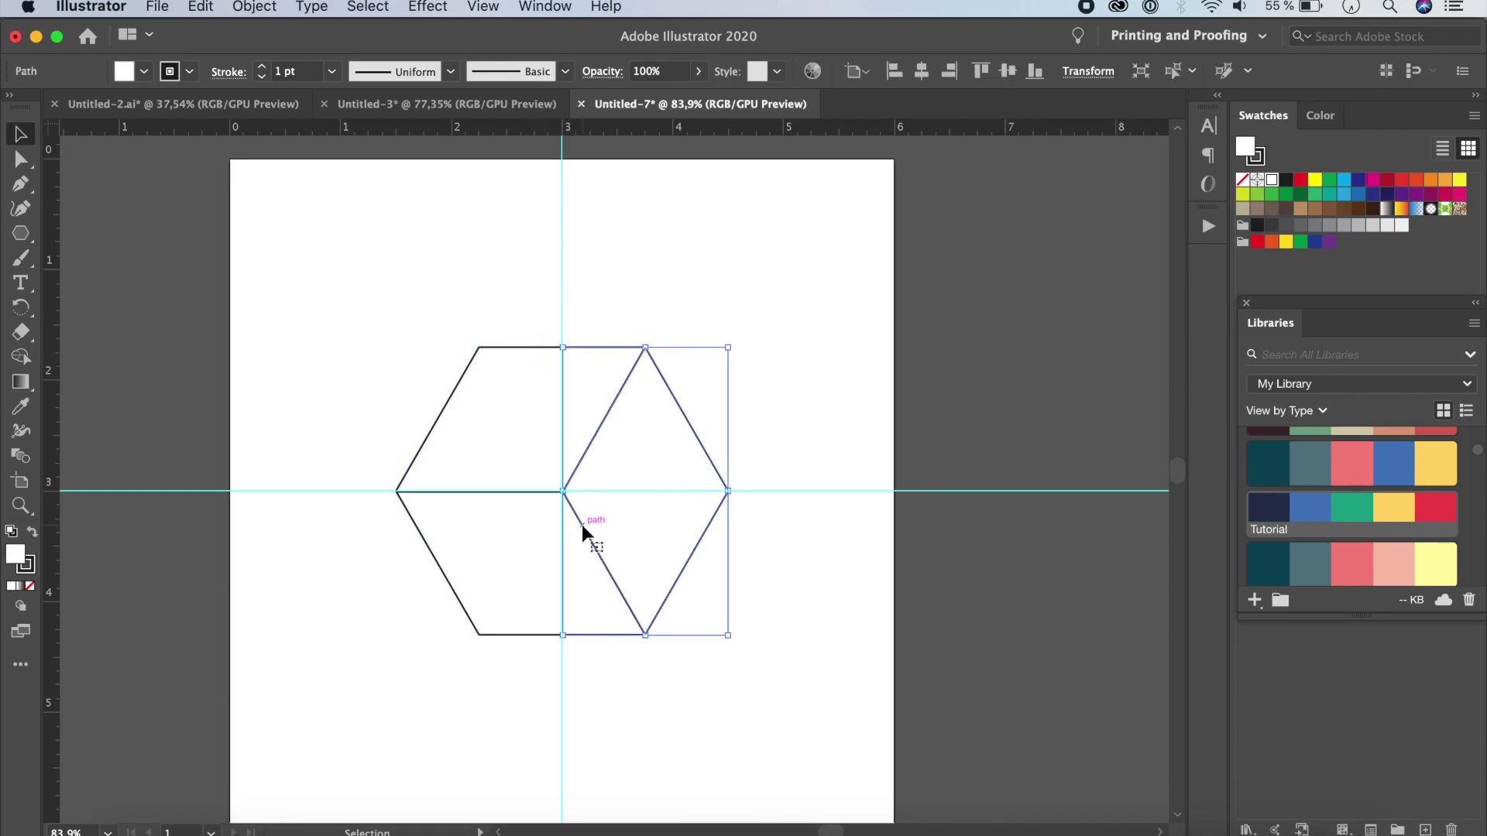
pyautogui.click(441, 569)
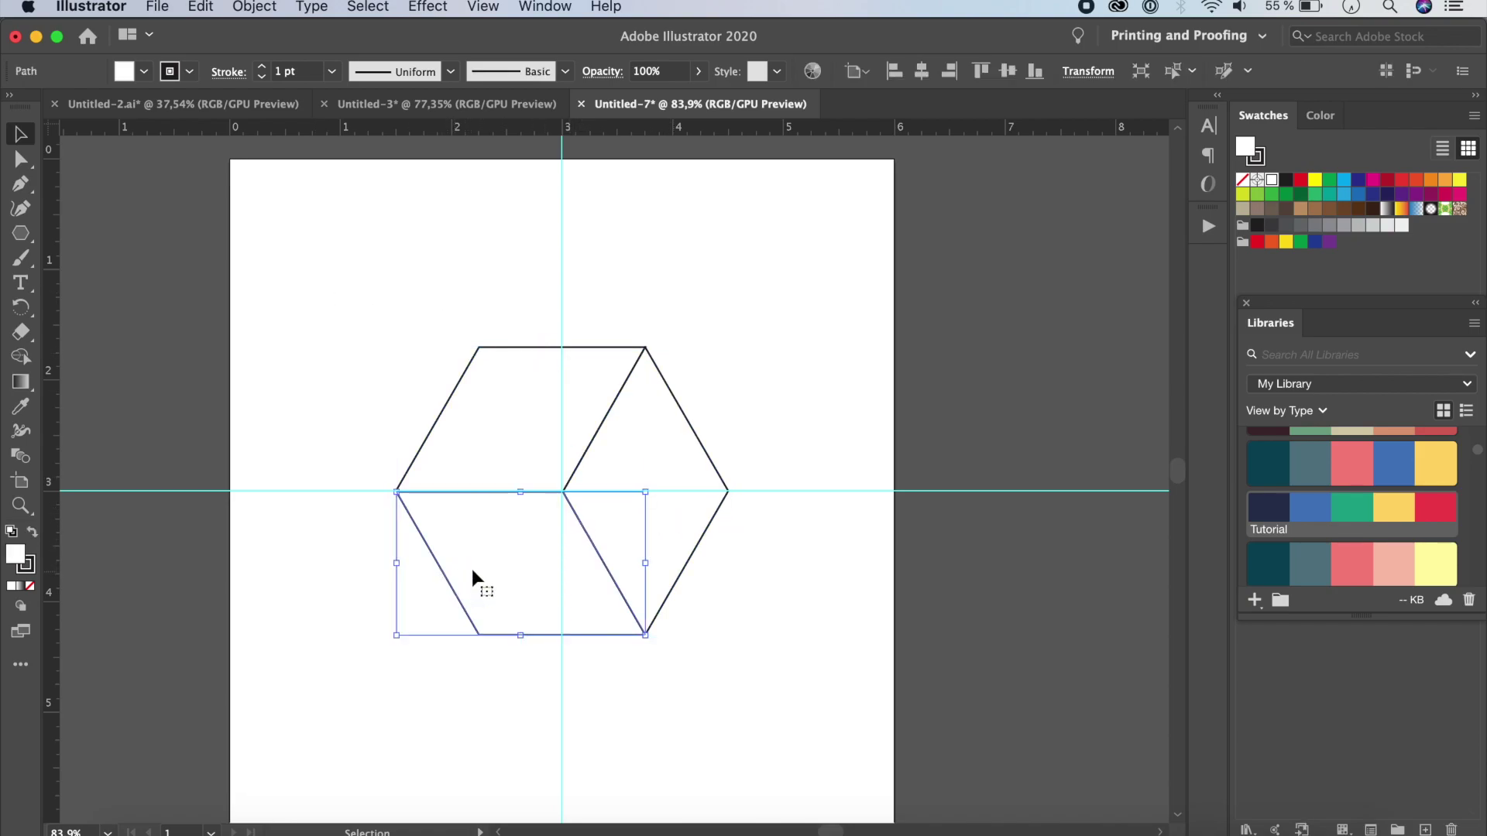
pyautogui.click(802, 542)
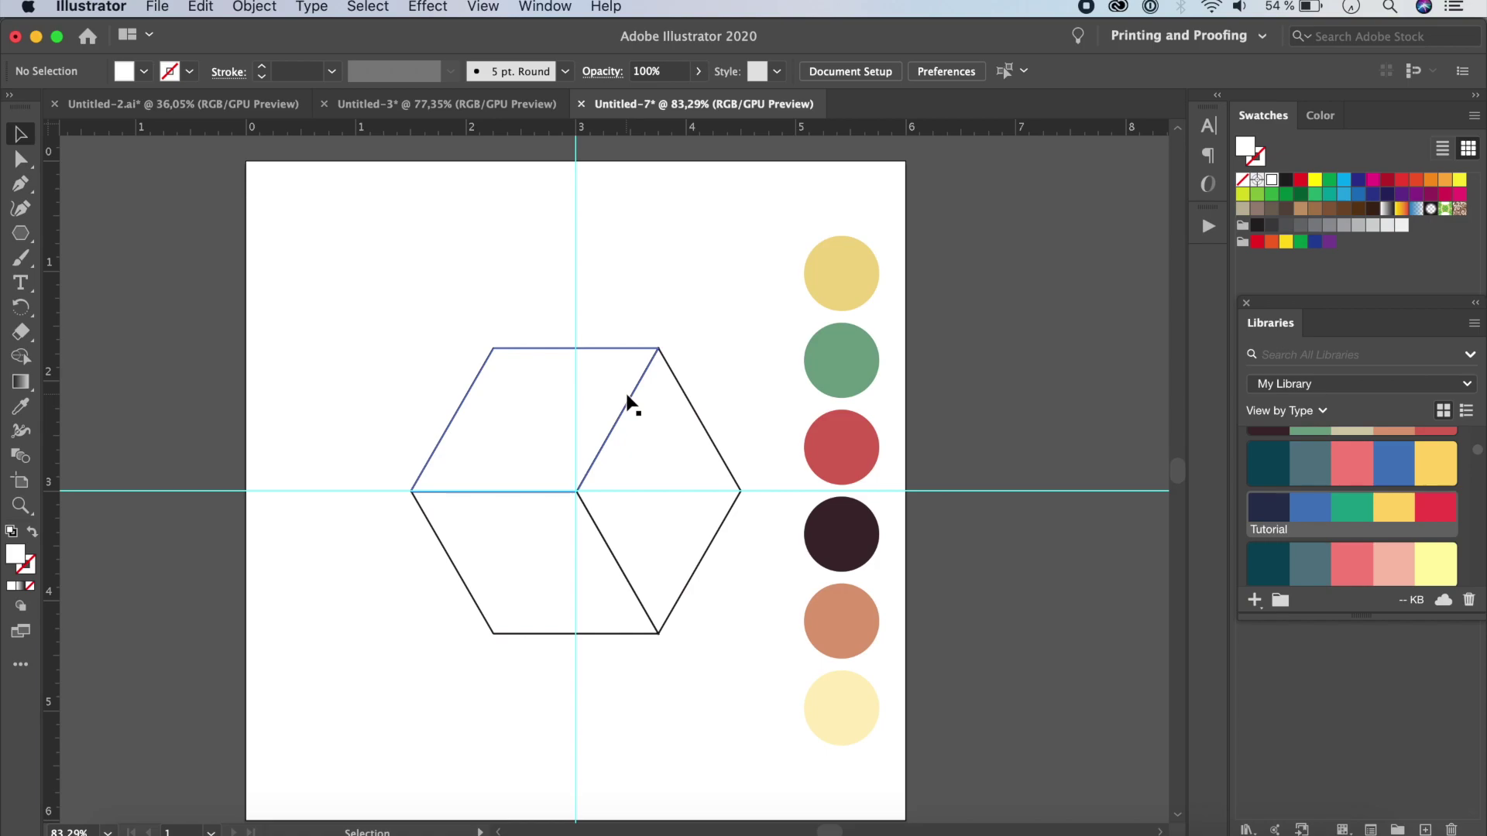
# - Fill the cube's top face yellow by sampling the yellow circle with the Eyedropper
pyautogui.click(630, 350)
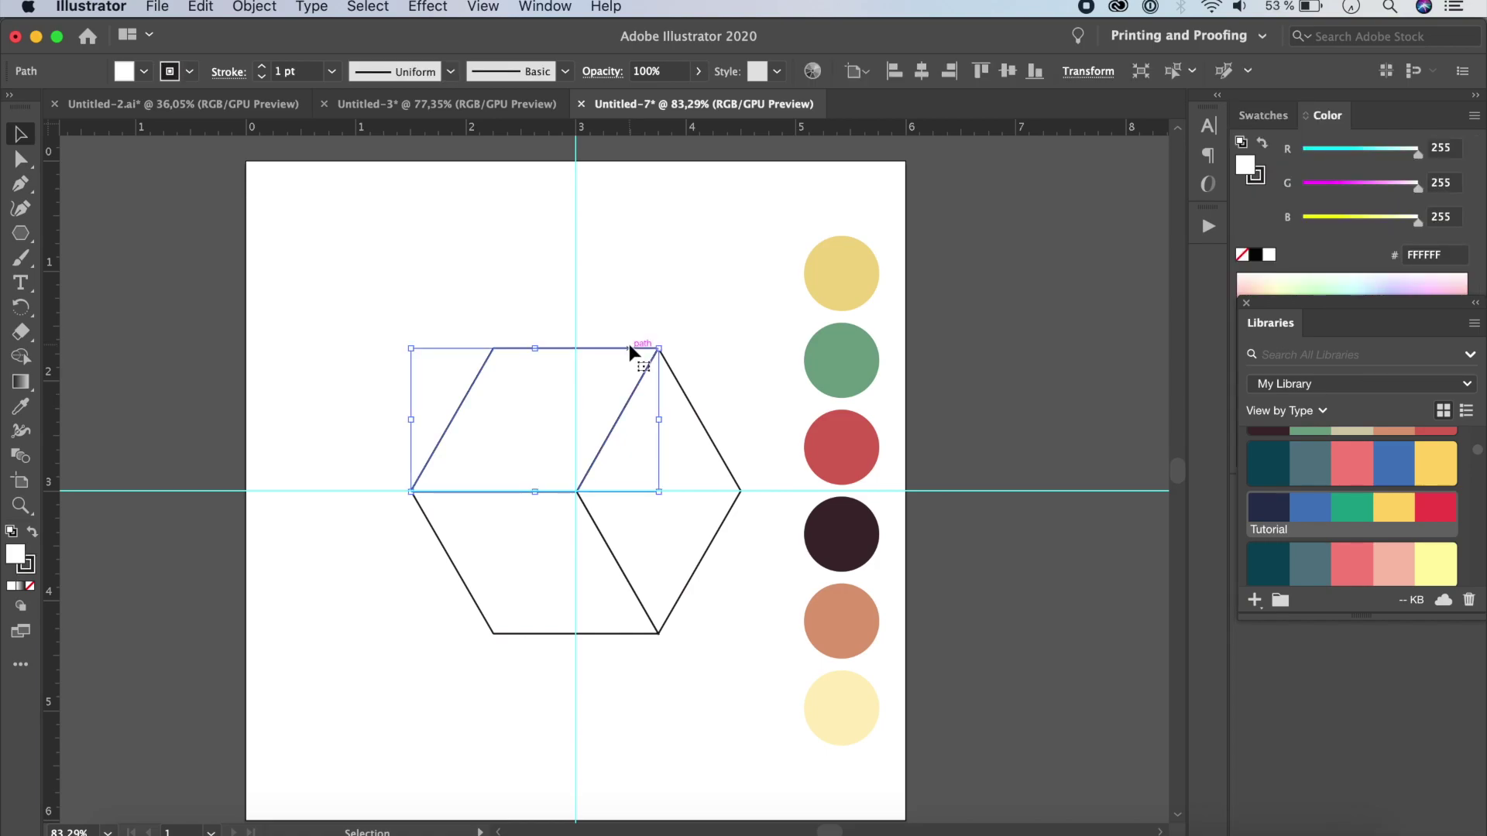
pyautogui.press('i')
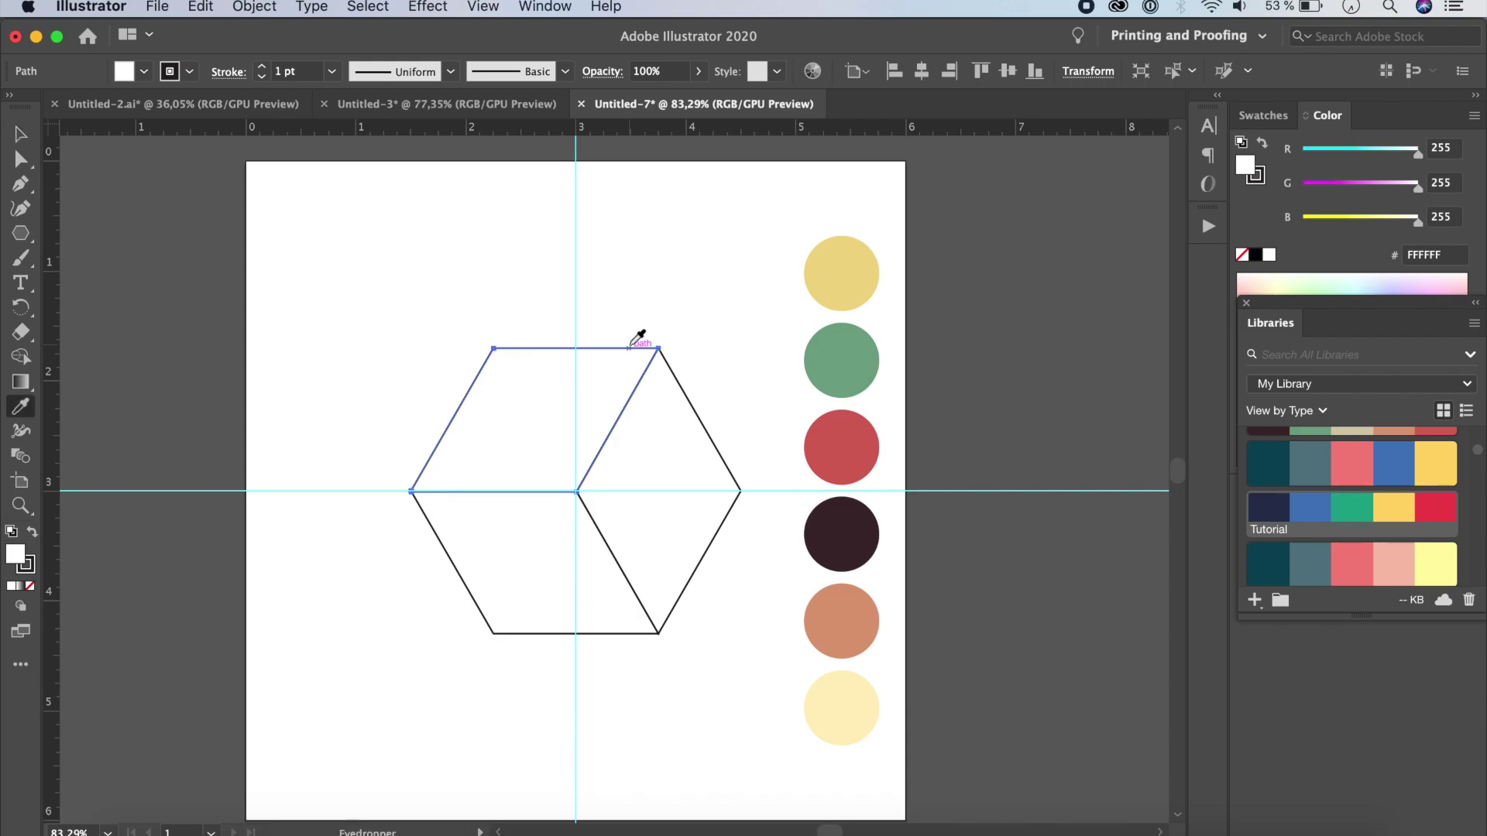
pyautogui.click(836, 260)
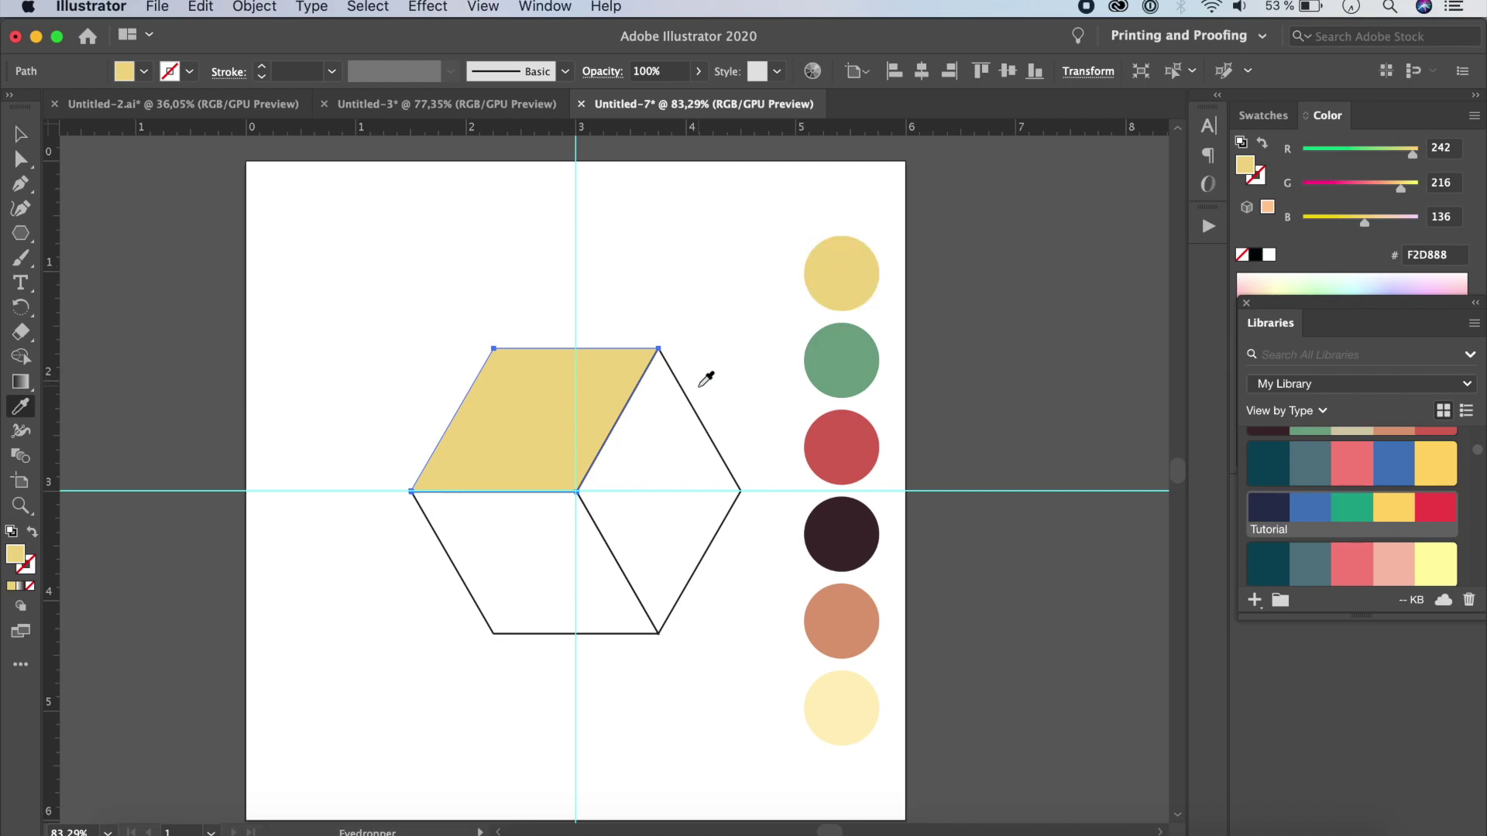
# - Fill the right face green and the lower-left face red from the palette circles
pyautogui.press('v')
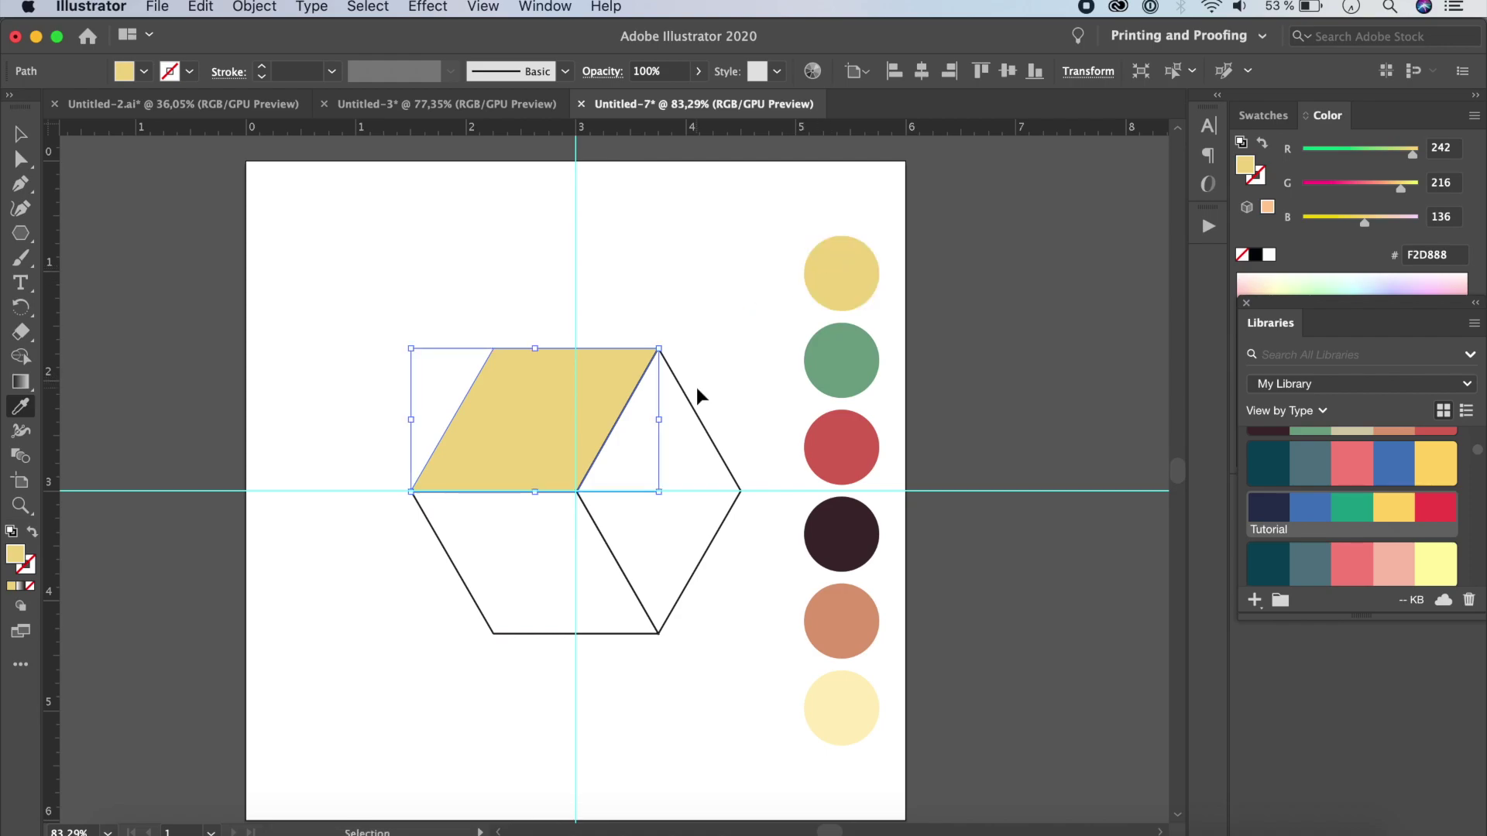
pyautogui.press('i')
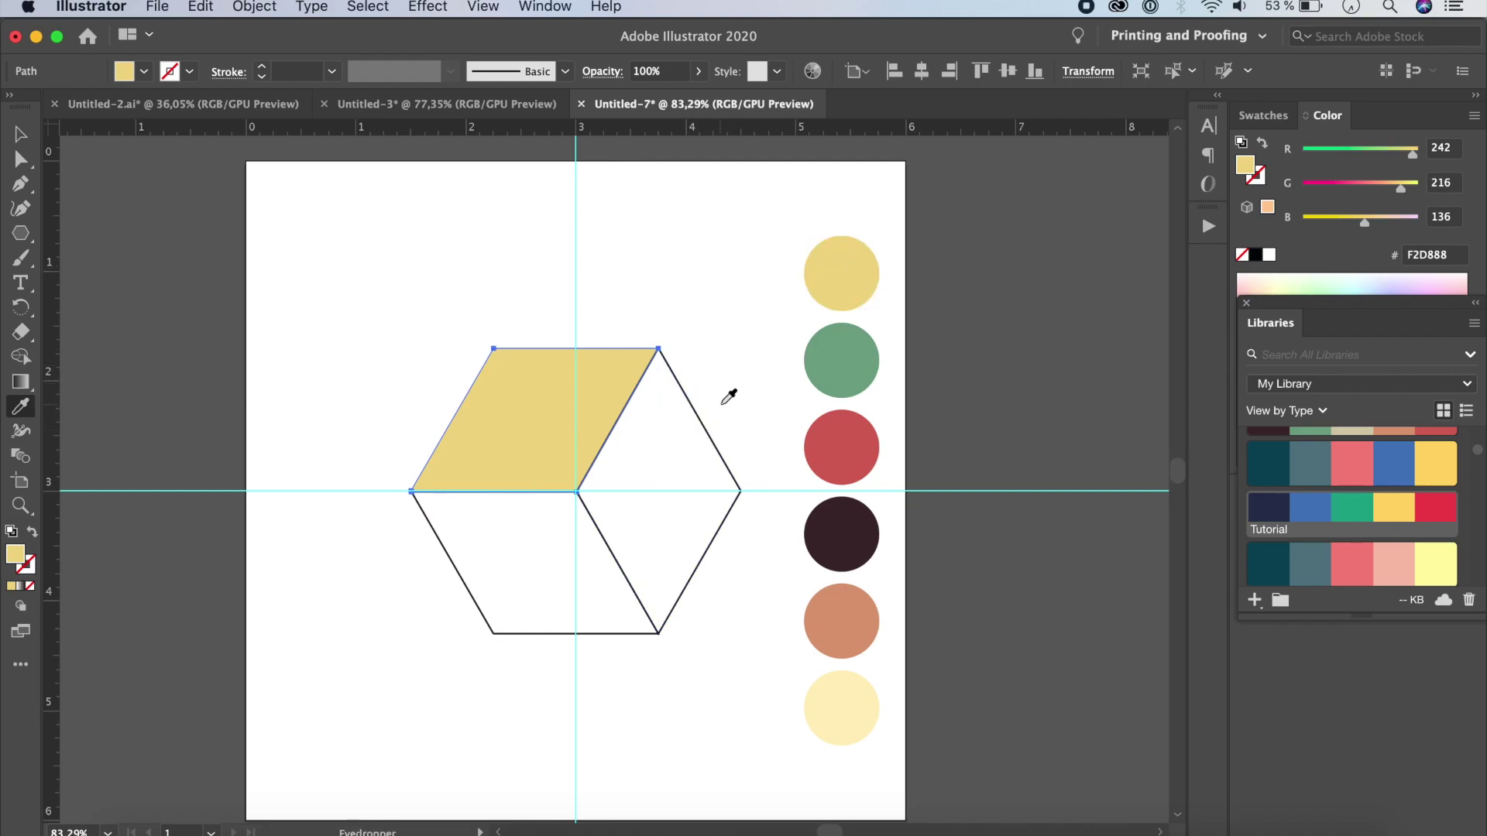
pyautogui.press('super')
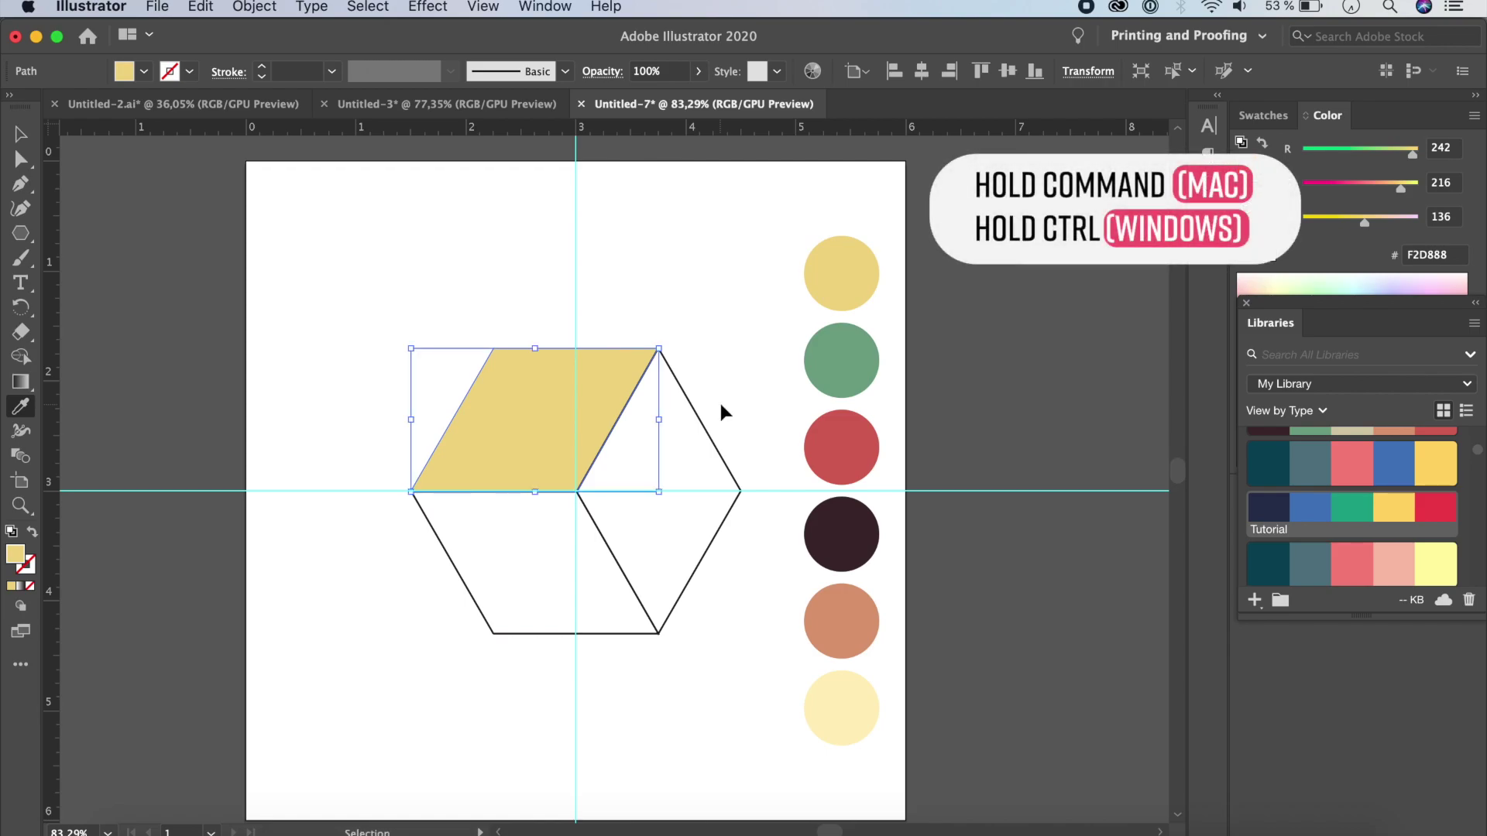
pyautogui.keyDown('super'); pyautogui.click(701, 422); pyautogui.keyUp('super')
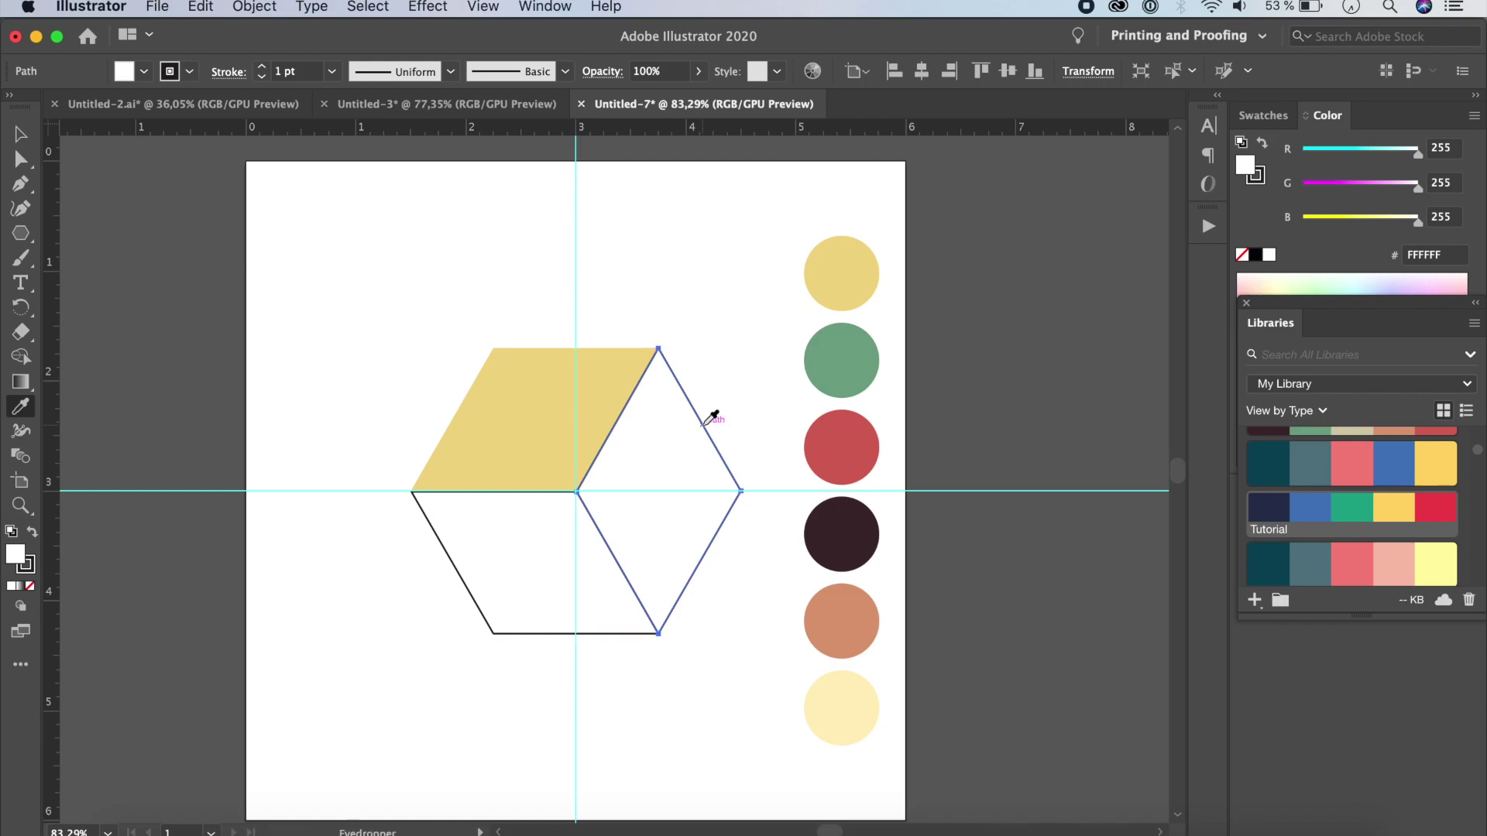
pyautogui.click(850, 361)
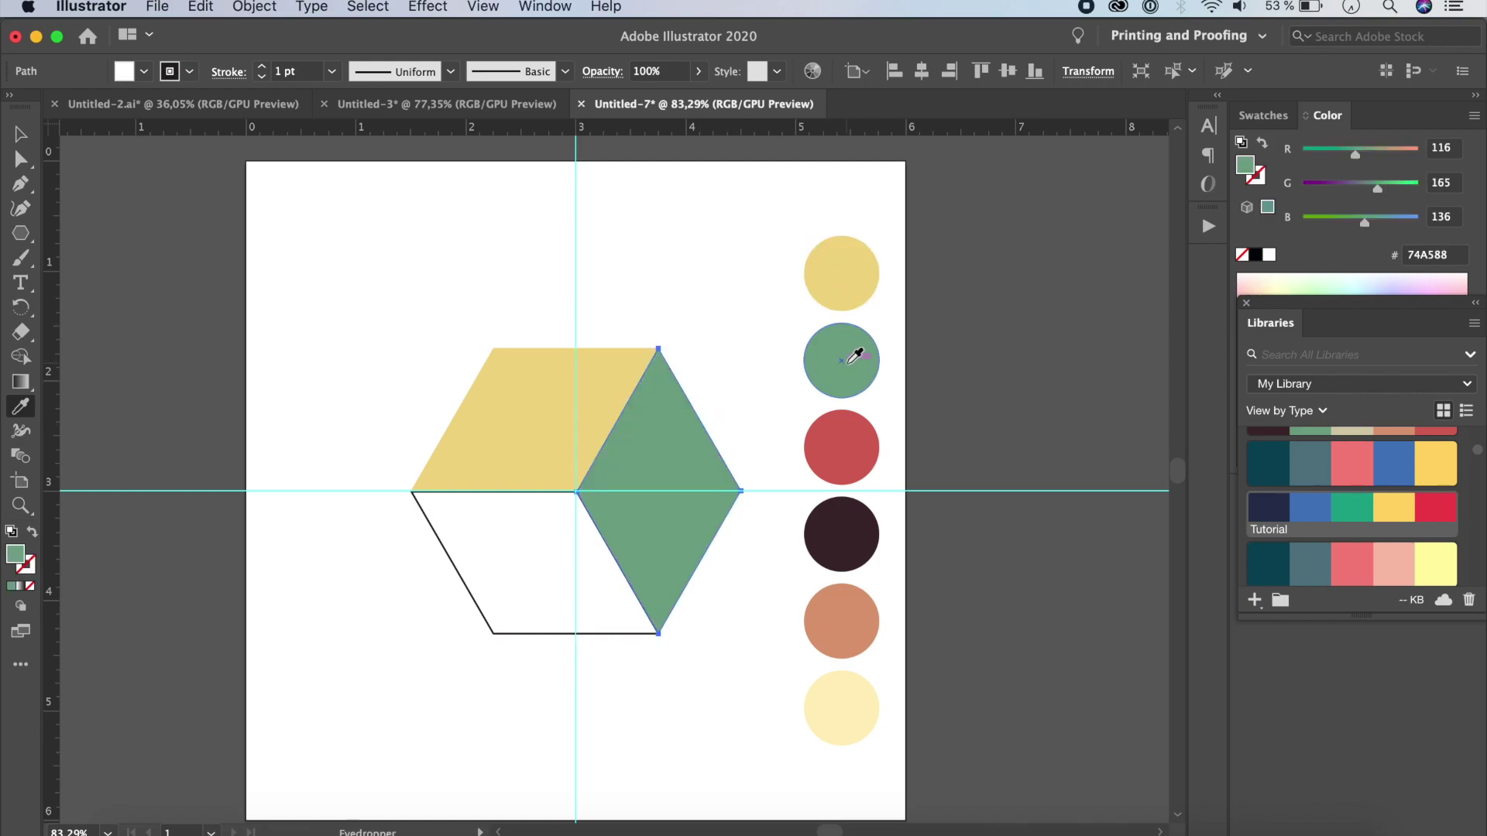
pyautogui.press('super')
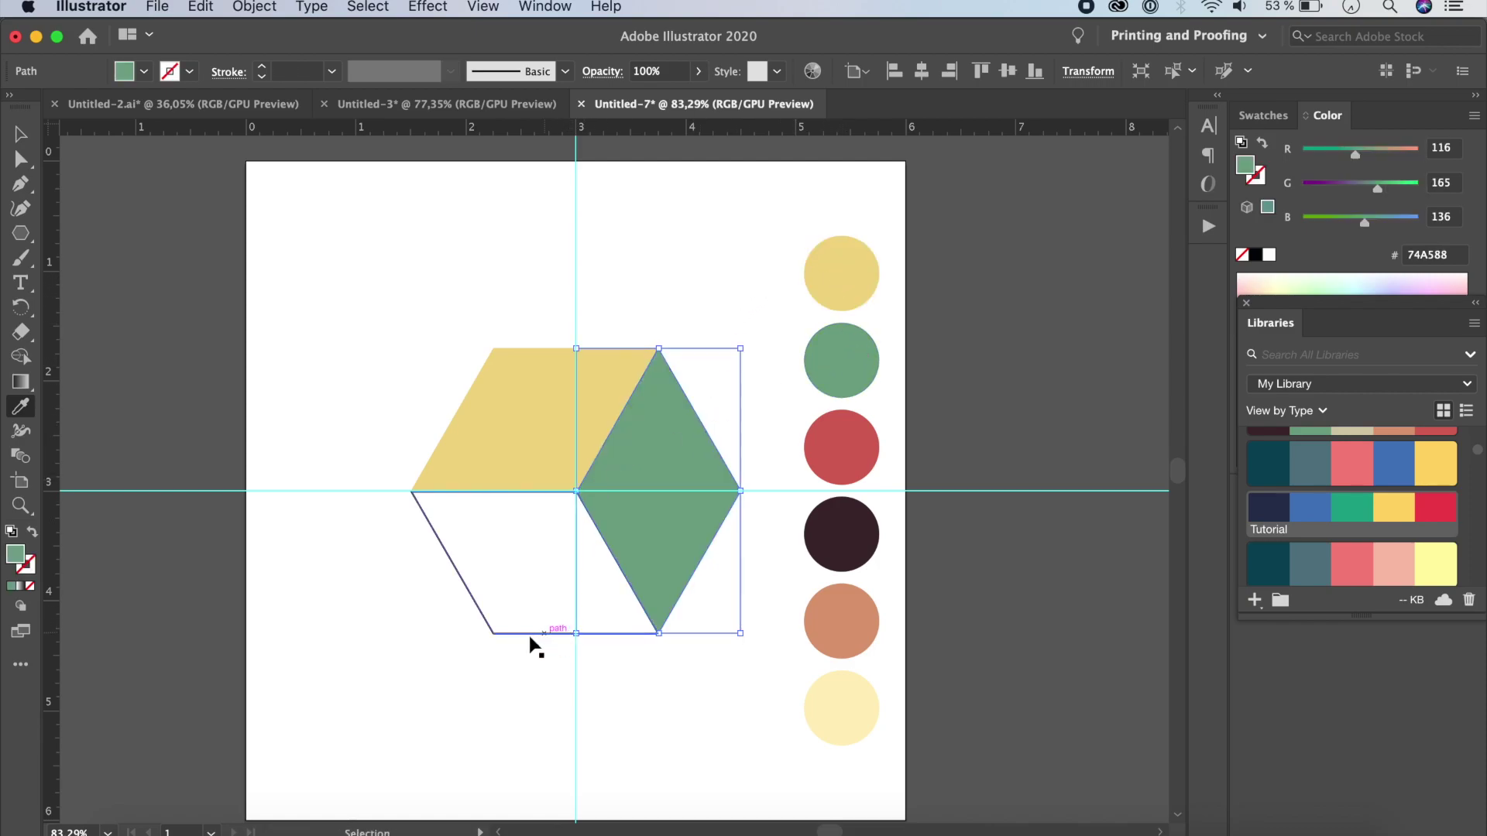
pyautogui.keyDown('super'); pyautogui.click(531, 635); pyautogui.keyUp('super')
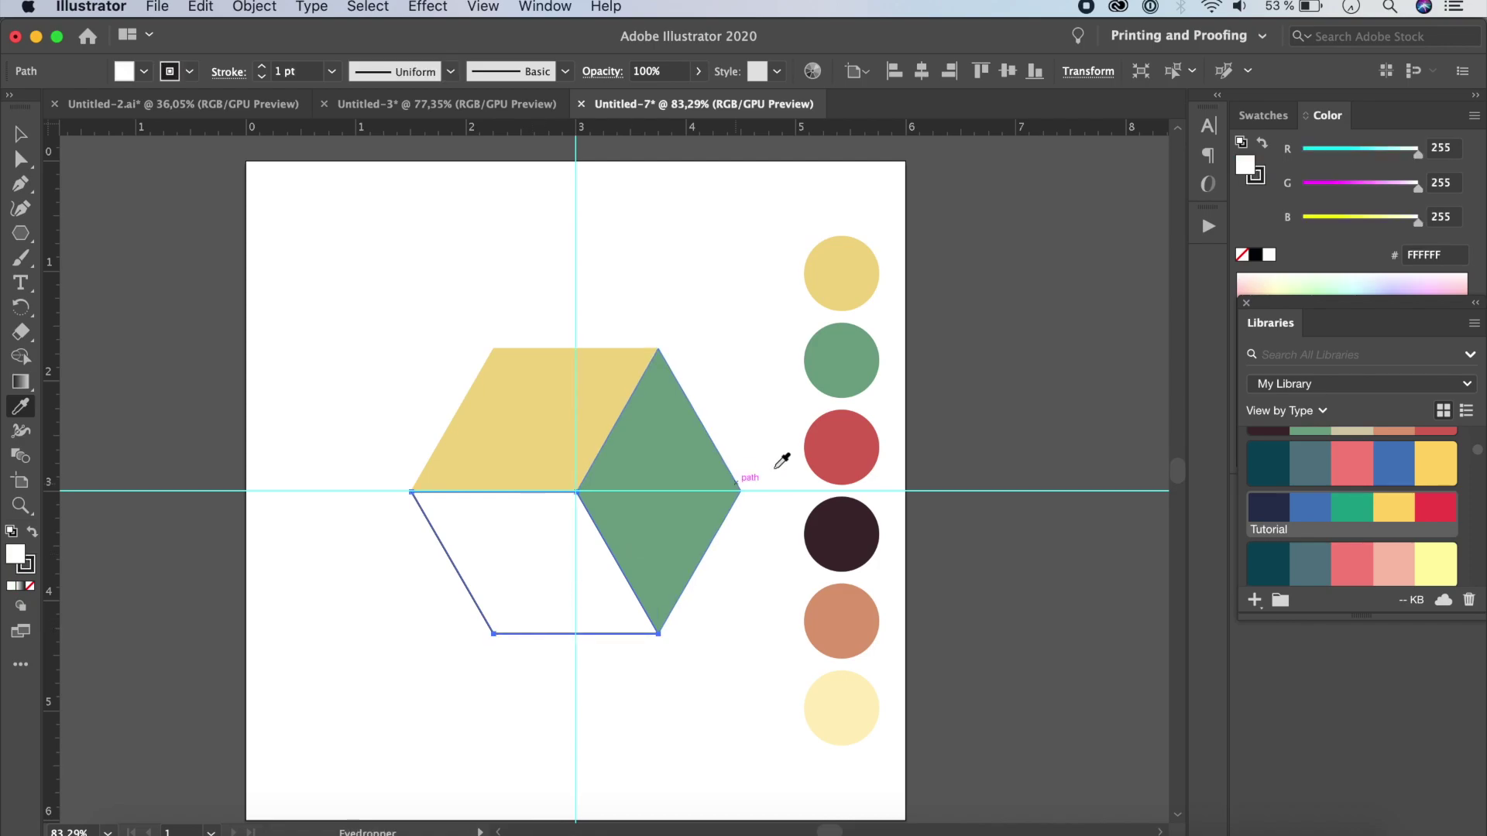
pyautogui.click(837, 439)
pyautogui.click(24, 137)
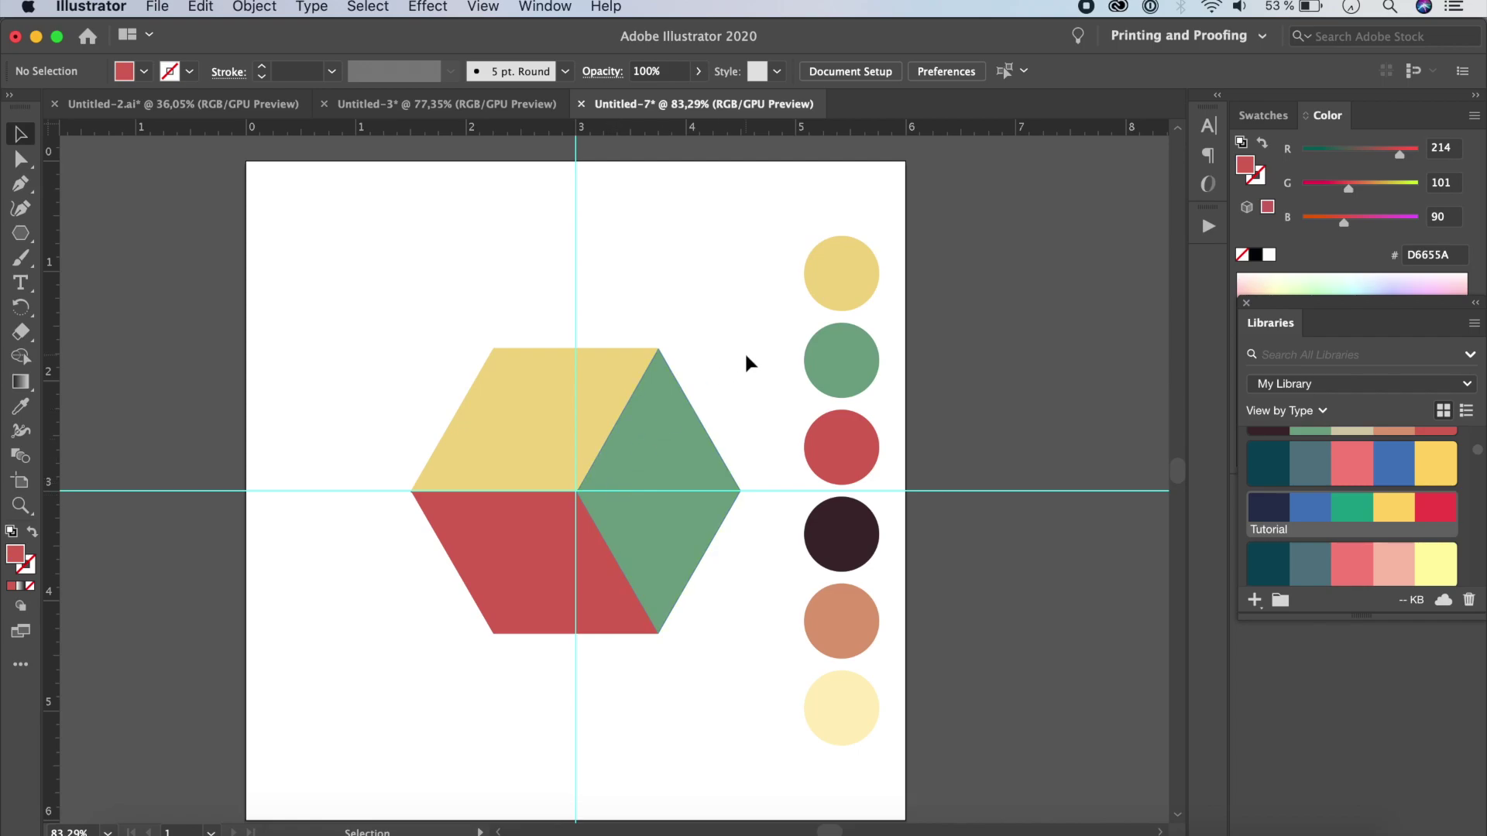
pyautogui.scroll(-2, 712, 377)
pyautogui.hscroll(4, 713, 377)
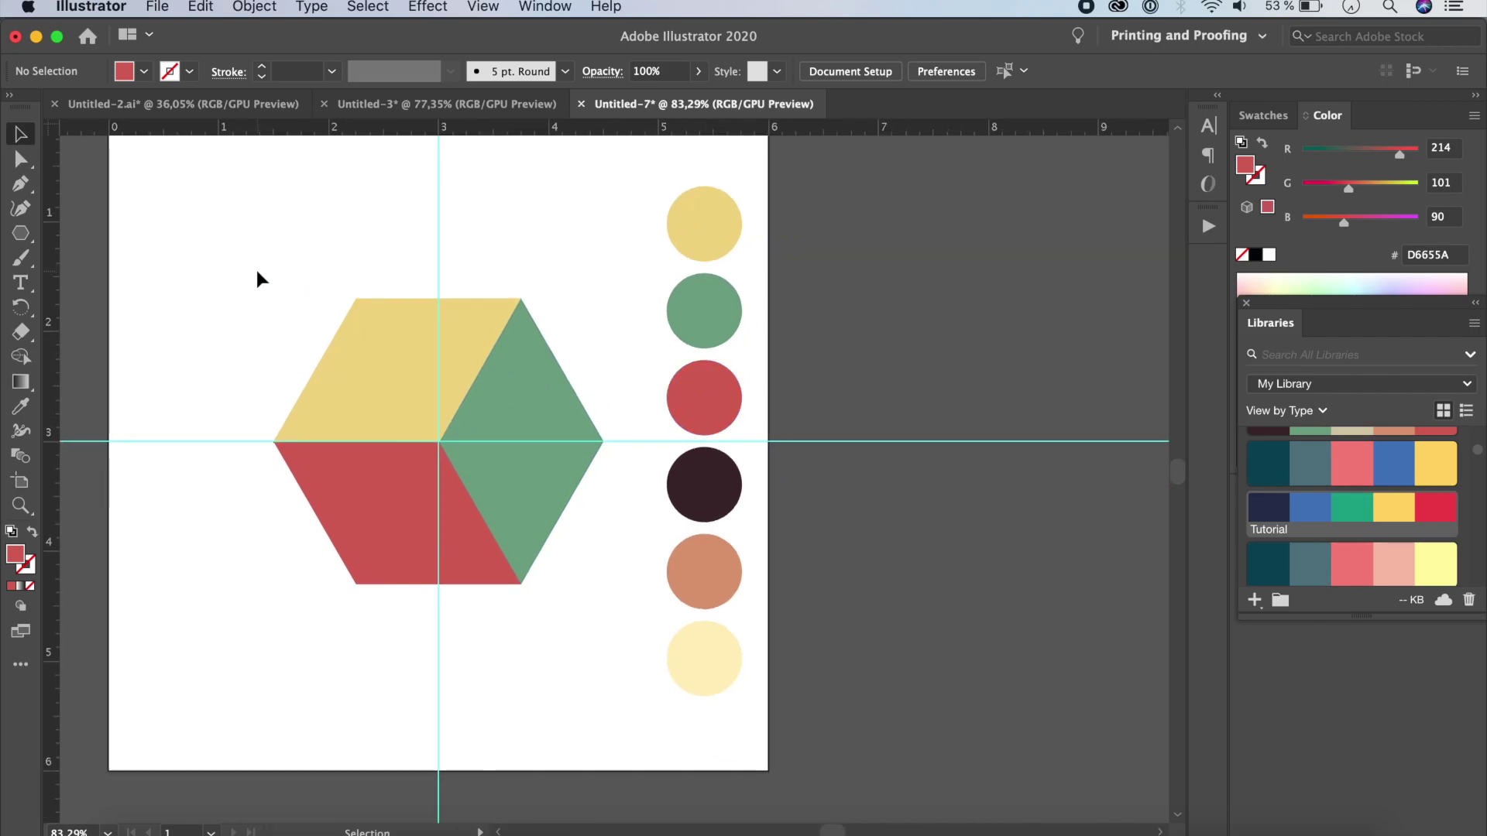
# - Duplicate the cube to the left and recolour it dark brown, salmon and cream
pyautogui.moveTo(260, 277); pyautogui.dragTo(547, 628)
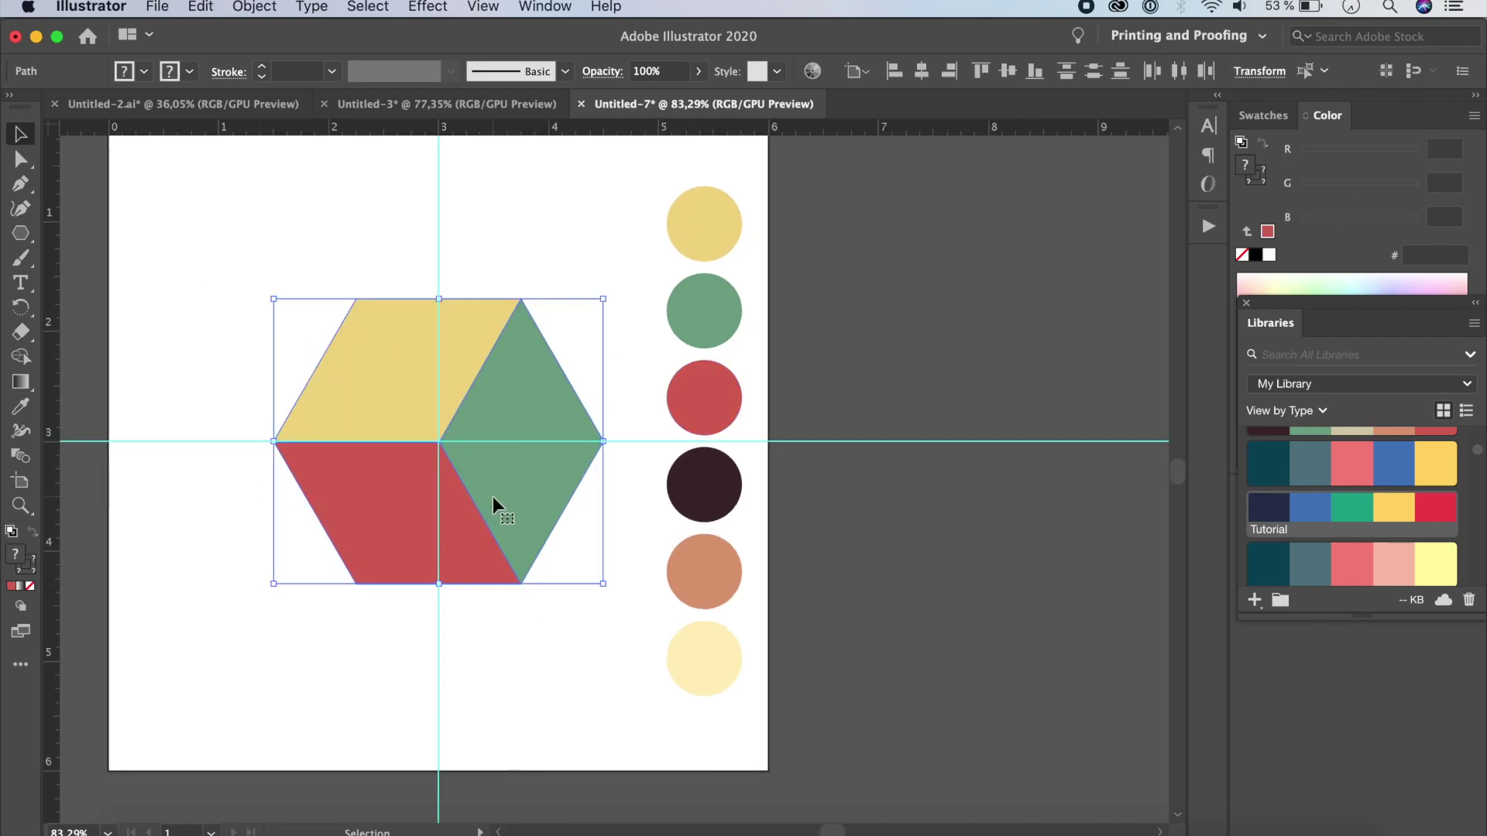
pyautogui.hscroll(-5, 496, 506)
pyautogui.scroll(1, 495, 506)
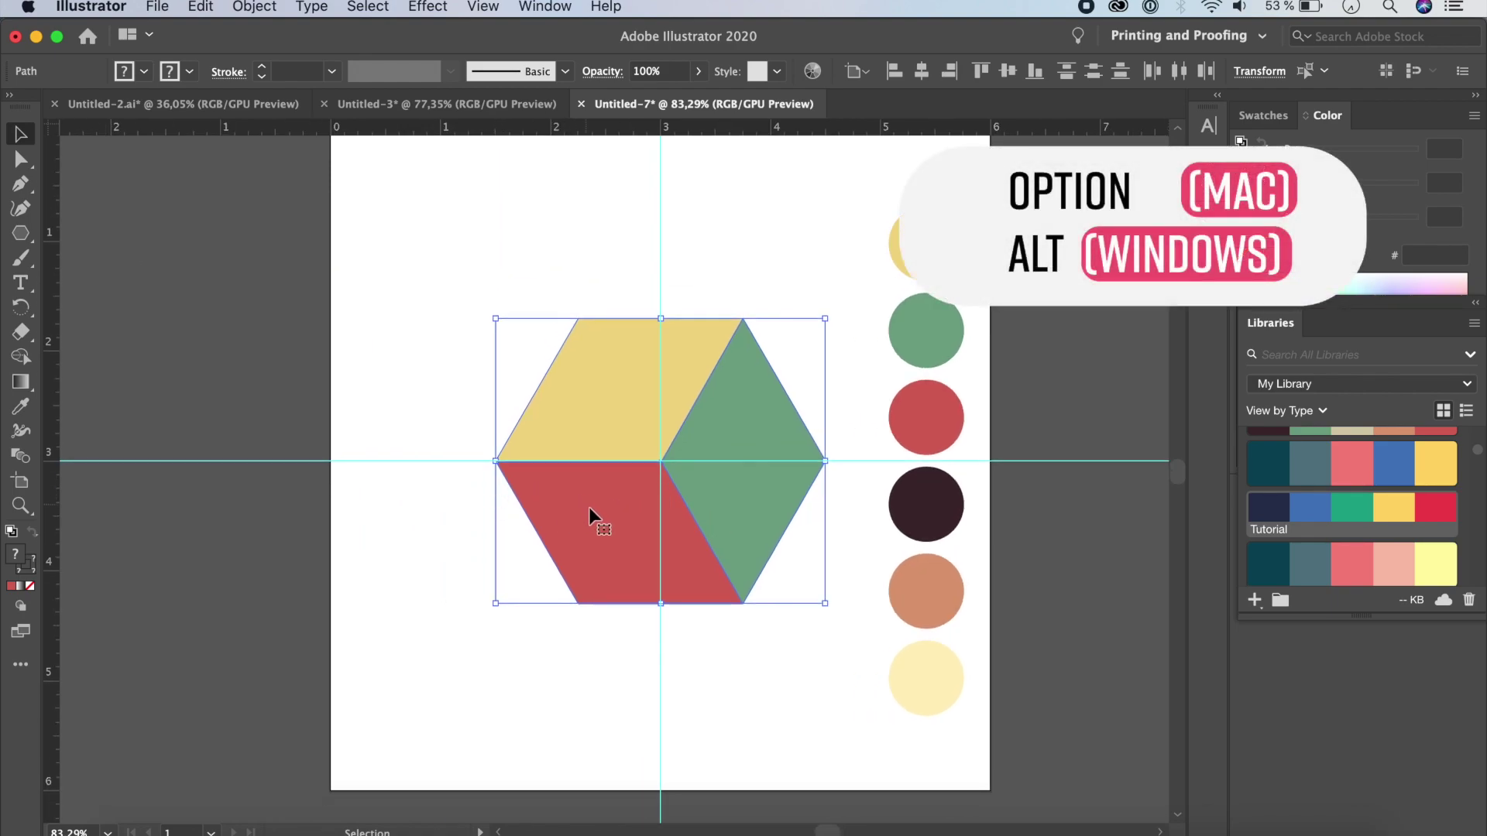
pyautogui.moveTo(593, 518); pyautogui.dragTo(234, 517)
pyautogui.click(499, 672)
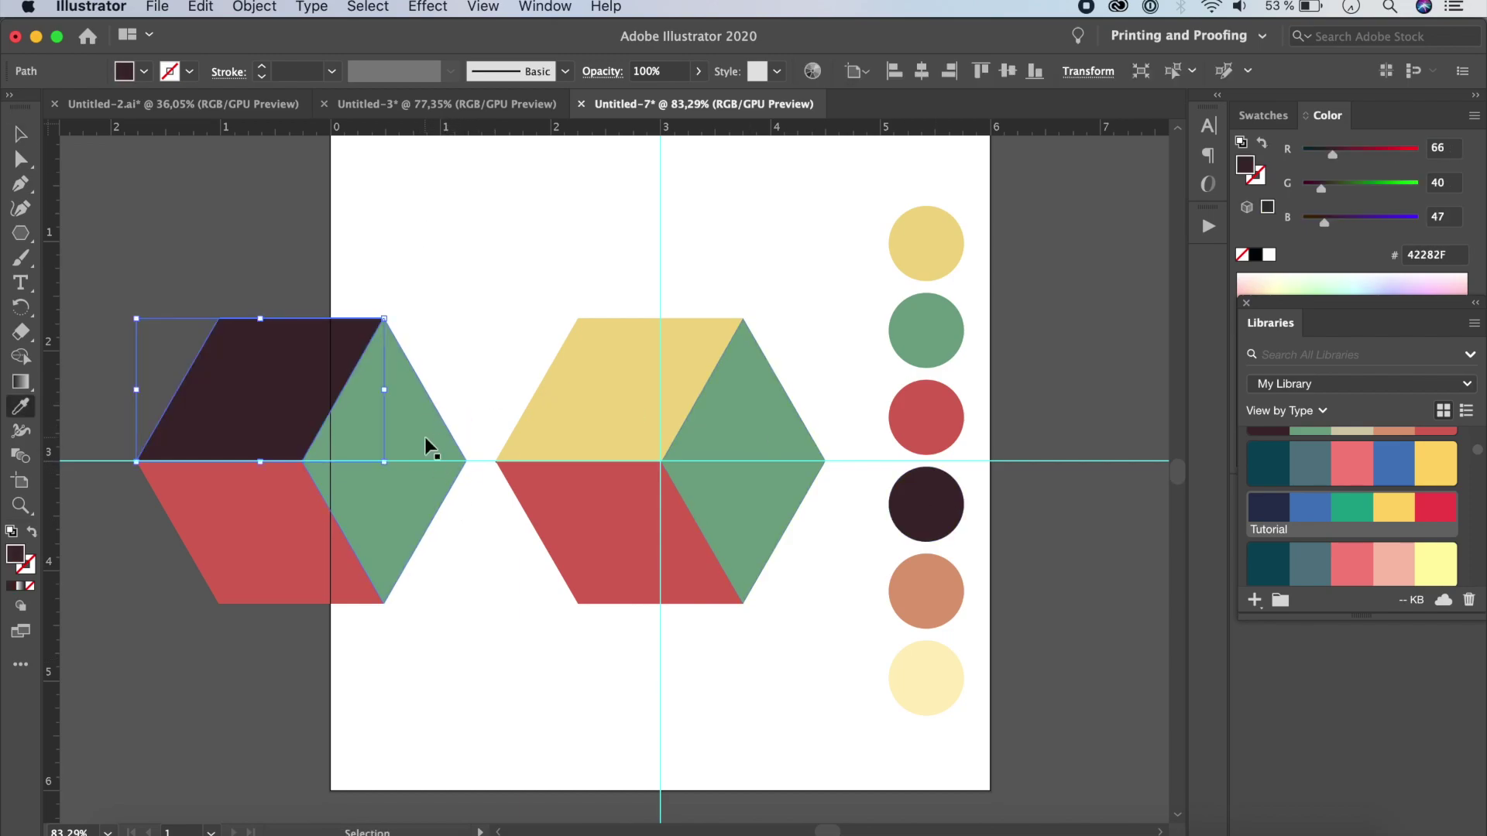
pyautogui.keyDown('super'); pyautogui.click(425, 446); pyautogui.keyUp('super')
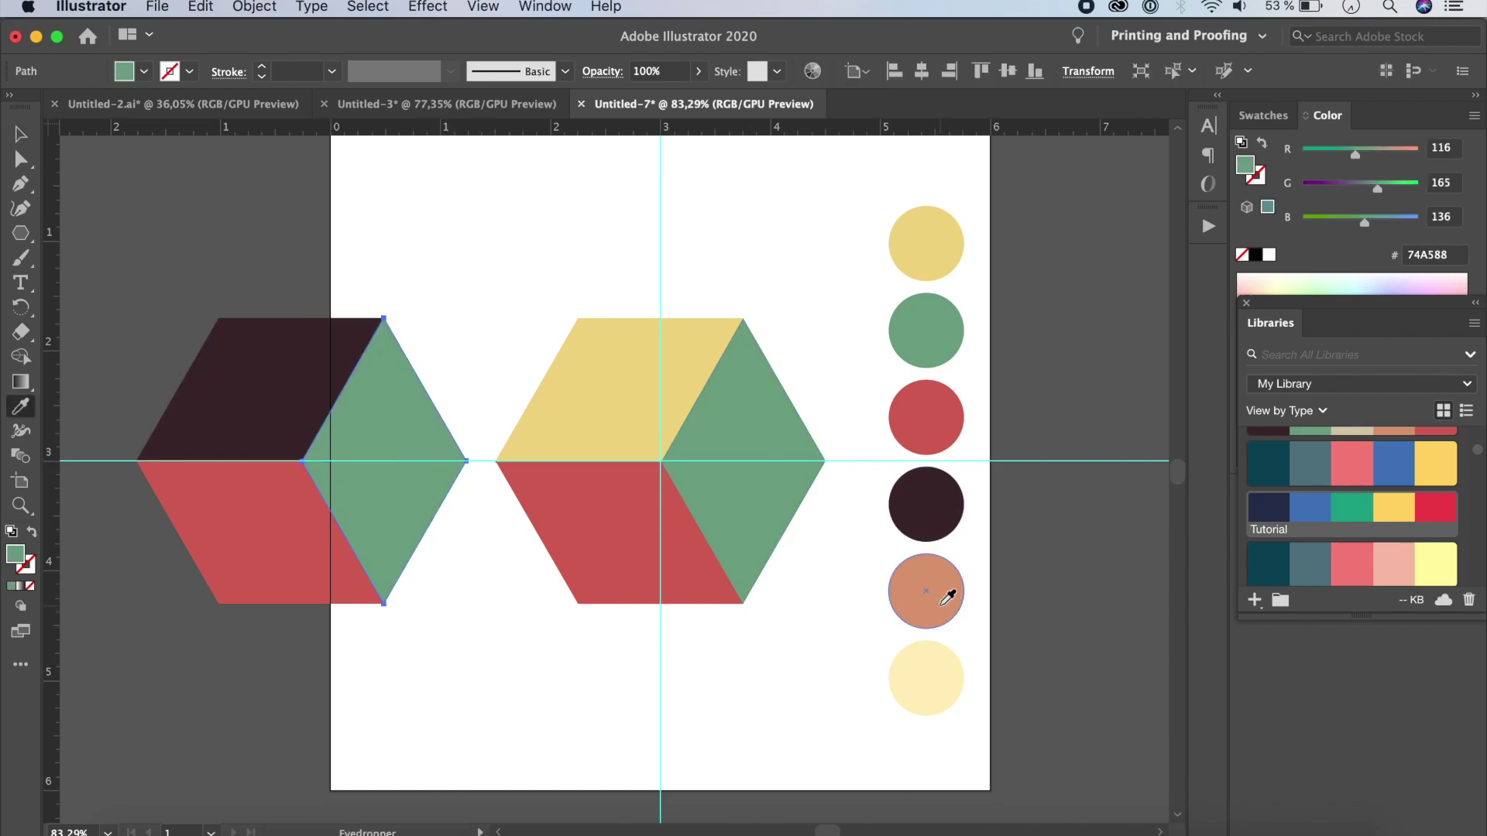
pyautogui.click(945, 603)
pyautogui.keyDown('super'); pyautogui.click(332, 591); pyautogui.keyUp('super')
pyautogui.click(902, 682)
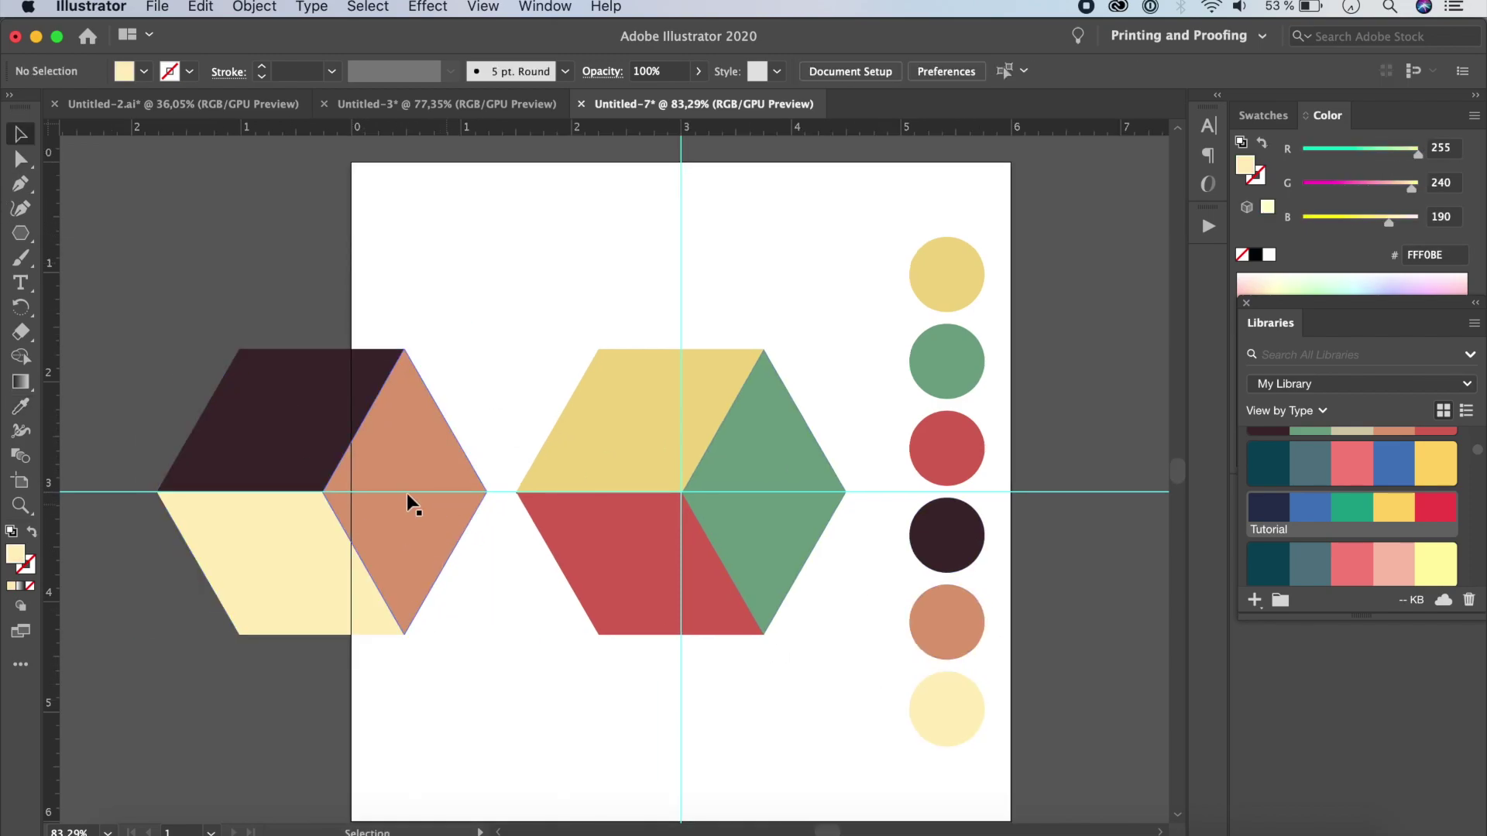
# - Copy that cube above and recolour its top red, right face yellow, bottom green
pyautogui.moveTo(461, 362); pyautogui.dragTo(571, 271)
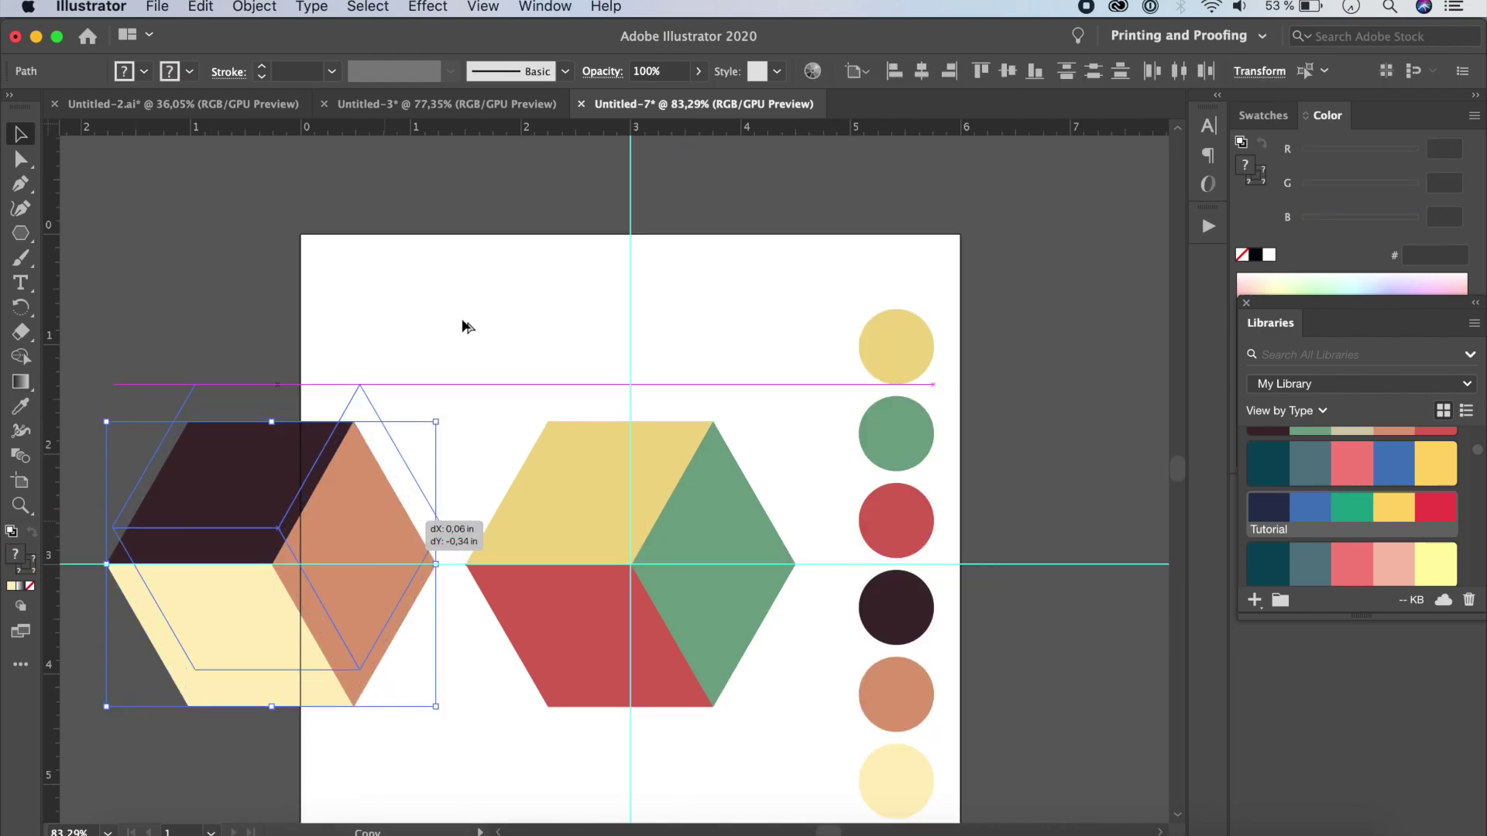
pyautogui.scroll(5, 707, 315)
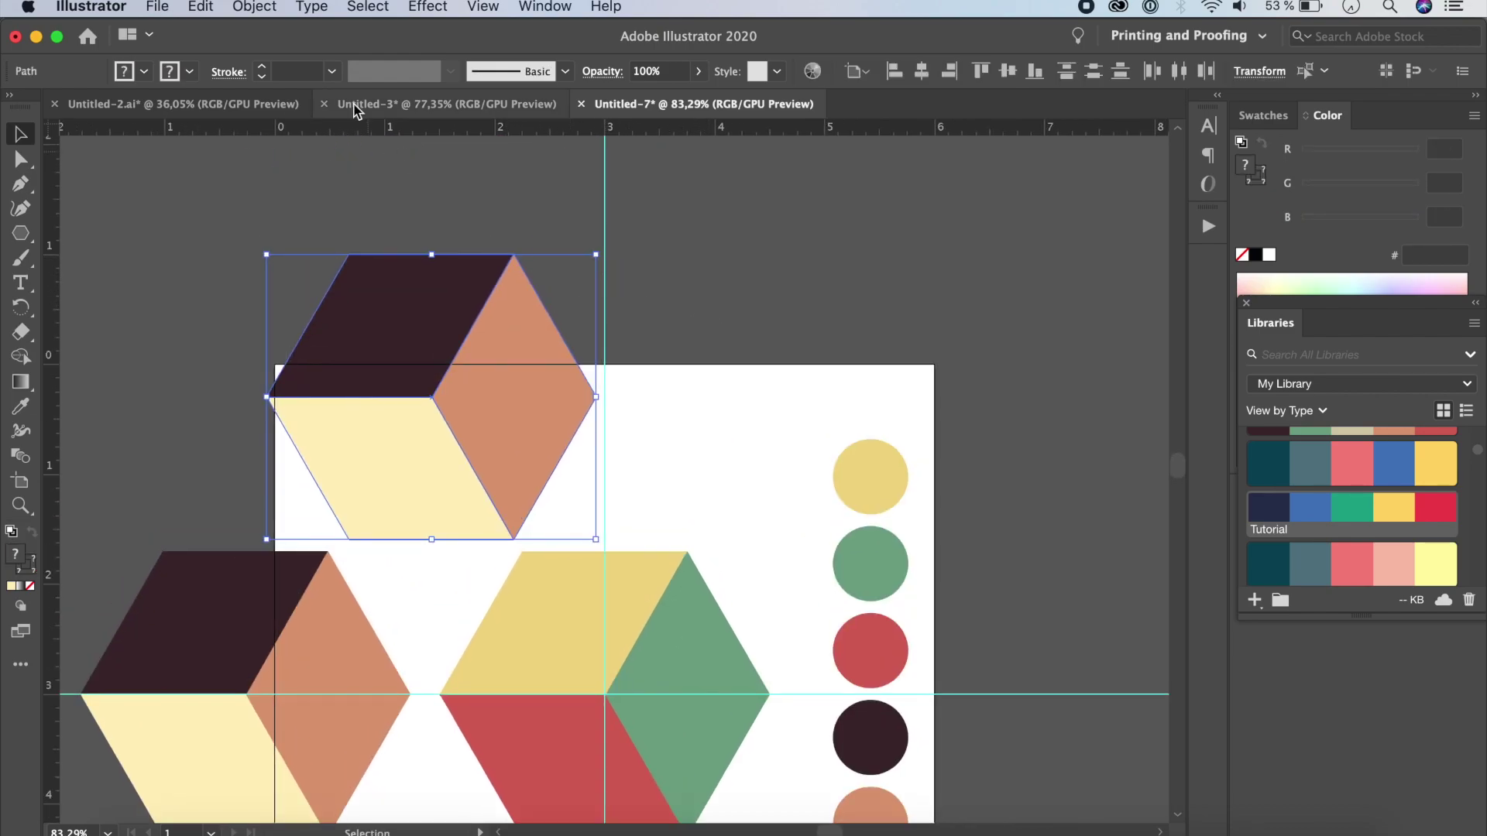
pyautogui.keyDown('super'); pyautogui.click(448, 292); pyautogui.keyUp('super')
pyautogui.press('i')
pyautogui.click(896, 645)
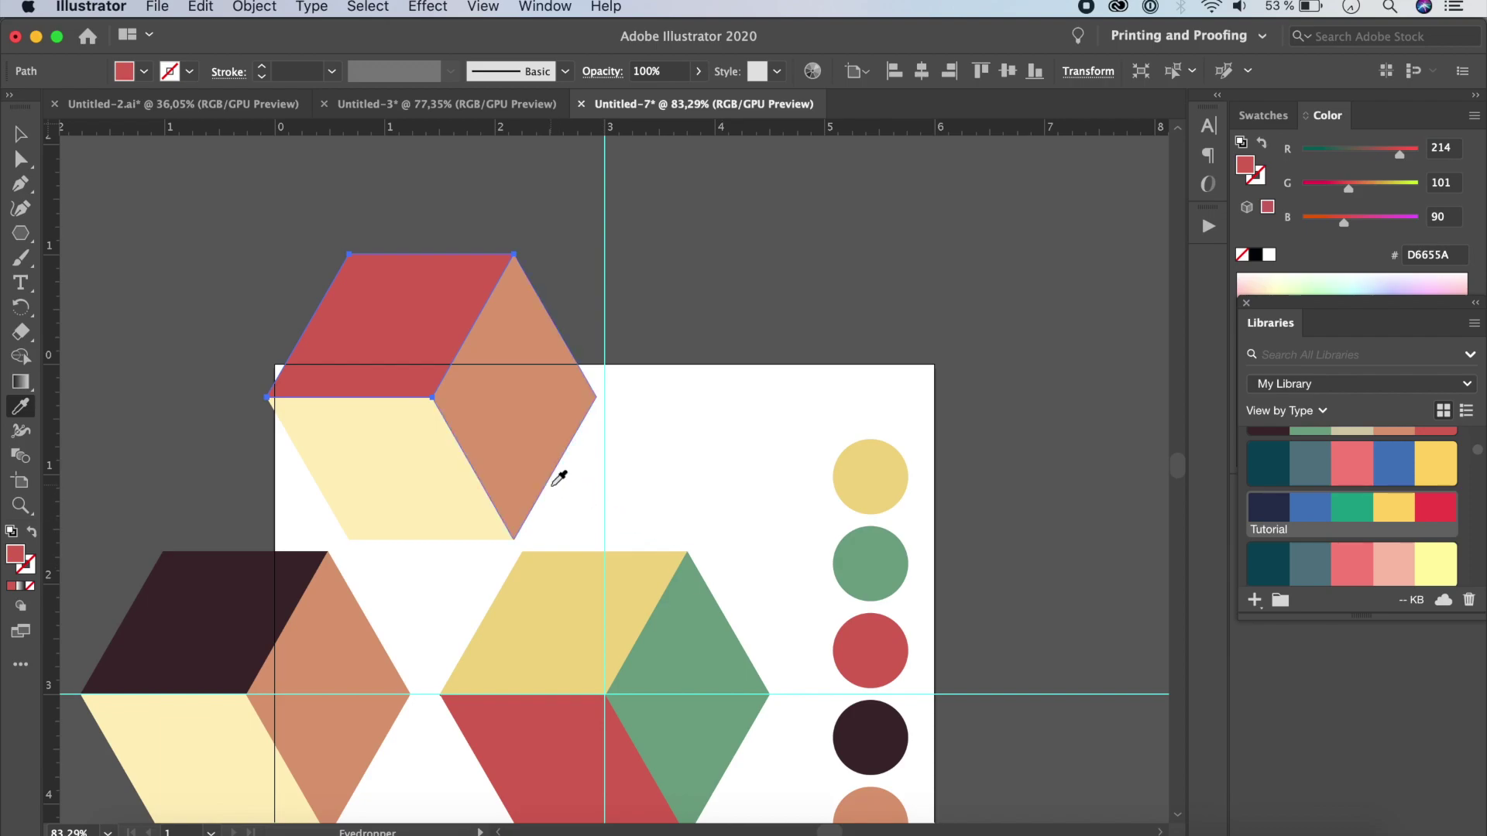
pyautogui.keyDown('super'); pyautogui.click(548, 431); pyautogui.keyUp('super')
pyautogui.click(873, 481)
pyautogui.keyDown('super'); pyautogui.click(357, 445); pyautogui.keyUp('super')
pyautogui.click(868, 562)
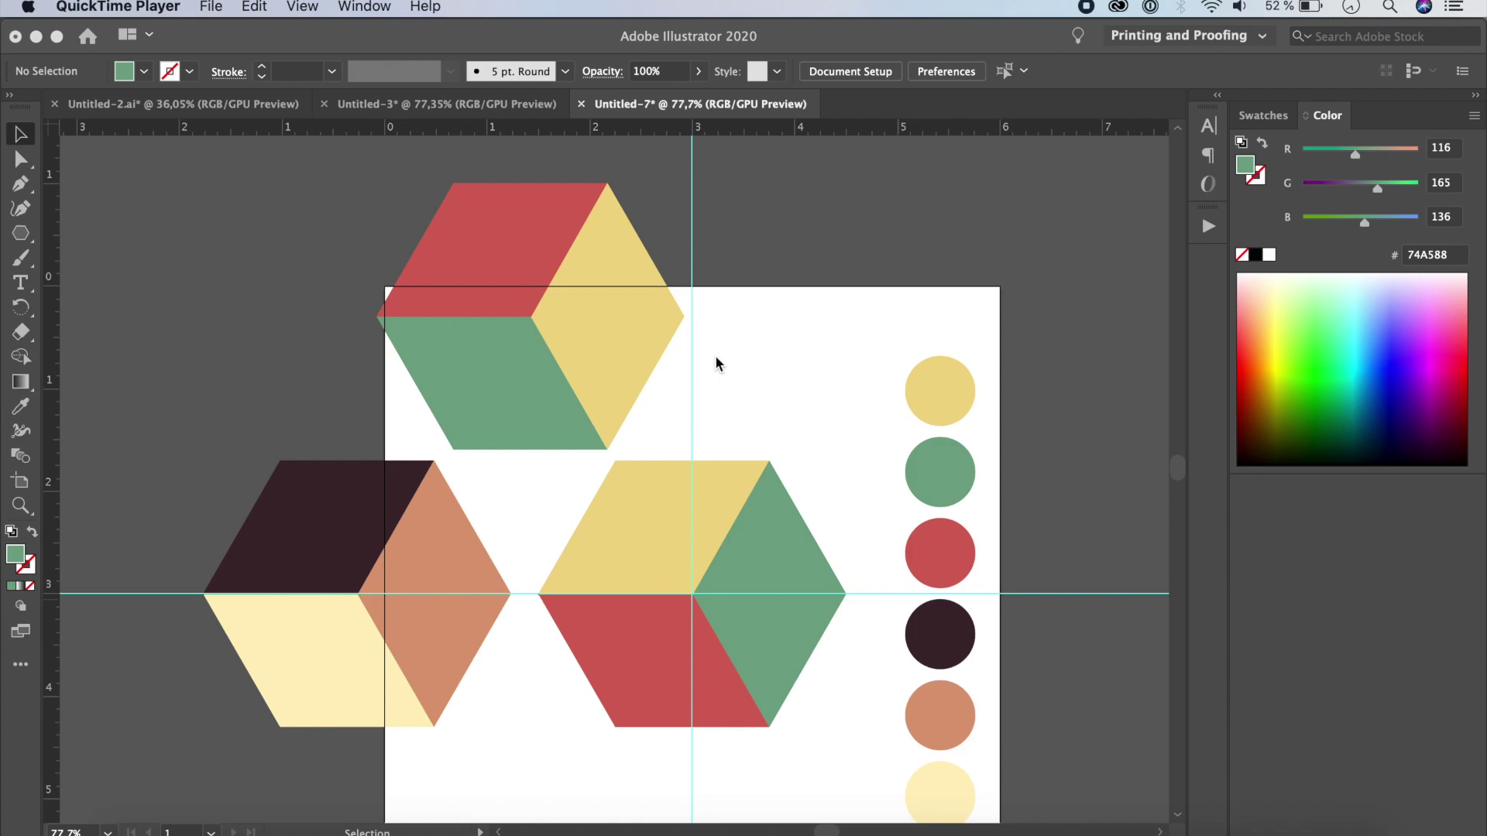
pyautogui.click(127, 168)
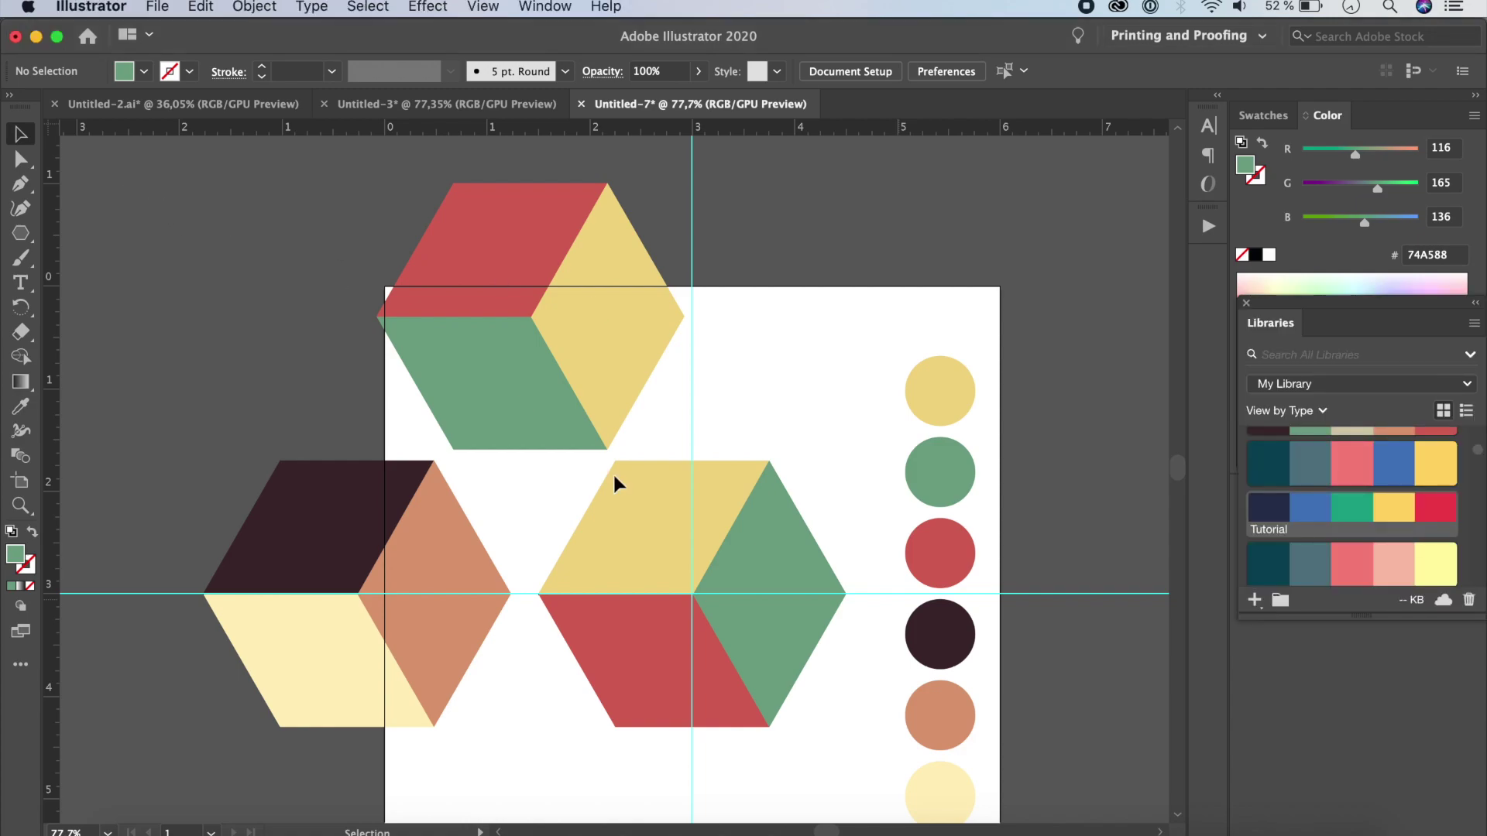
# - Select all three cubes, scale them down together, and move them to the artboard's middle
pyautogui.moveTo(150, 167); pyautogui.dragTo(846, 729)
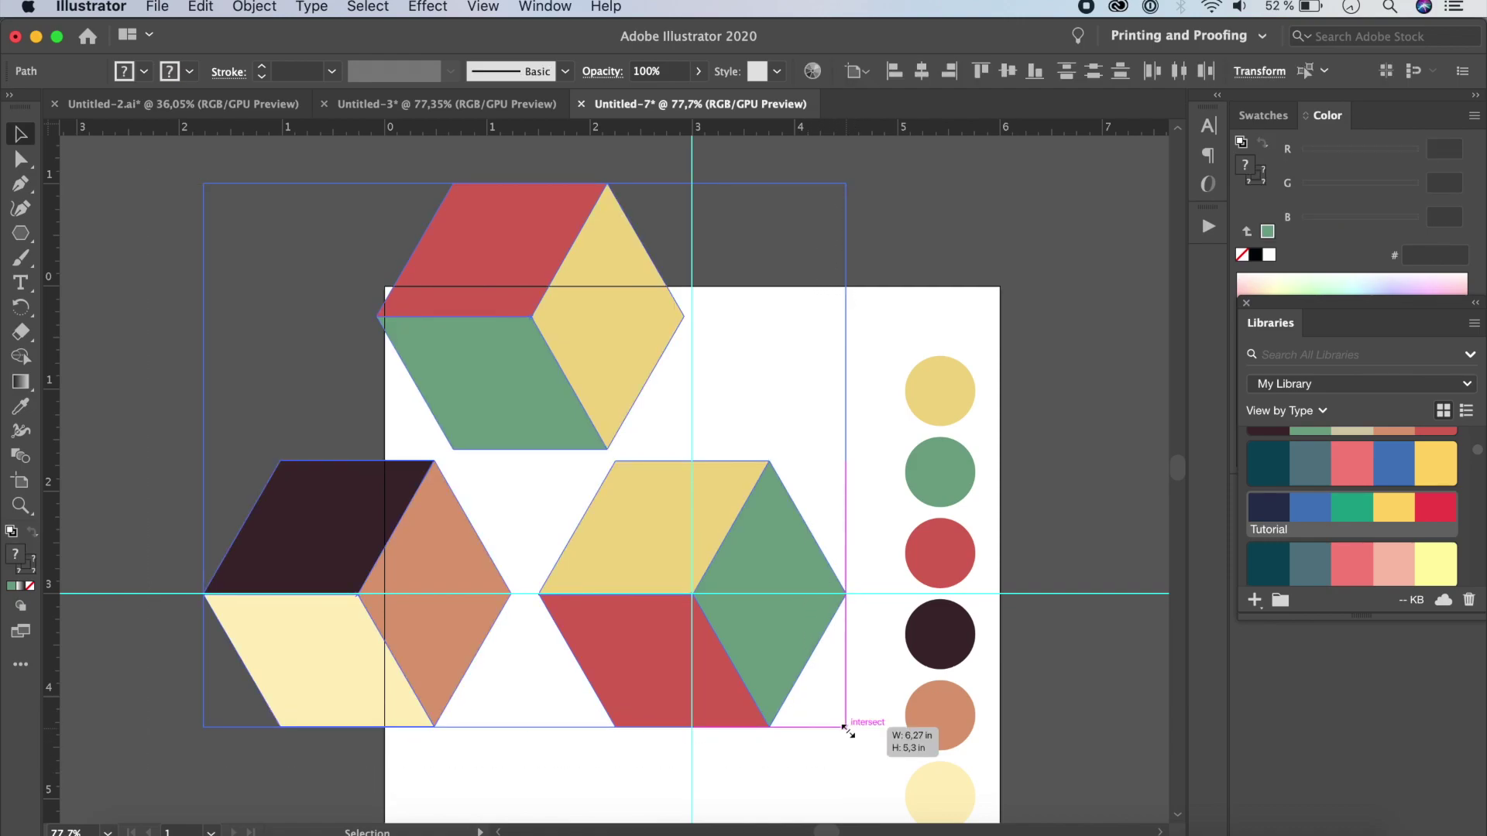
pyautogui.moveTo(847, 730); pyautogui.dragTo(532, 463)
pyautogui.moveTo(489, 418); pyautogui.dragTo(795, 628)
pyautogui.click(803, 740)
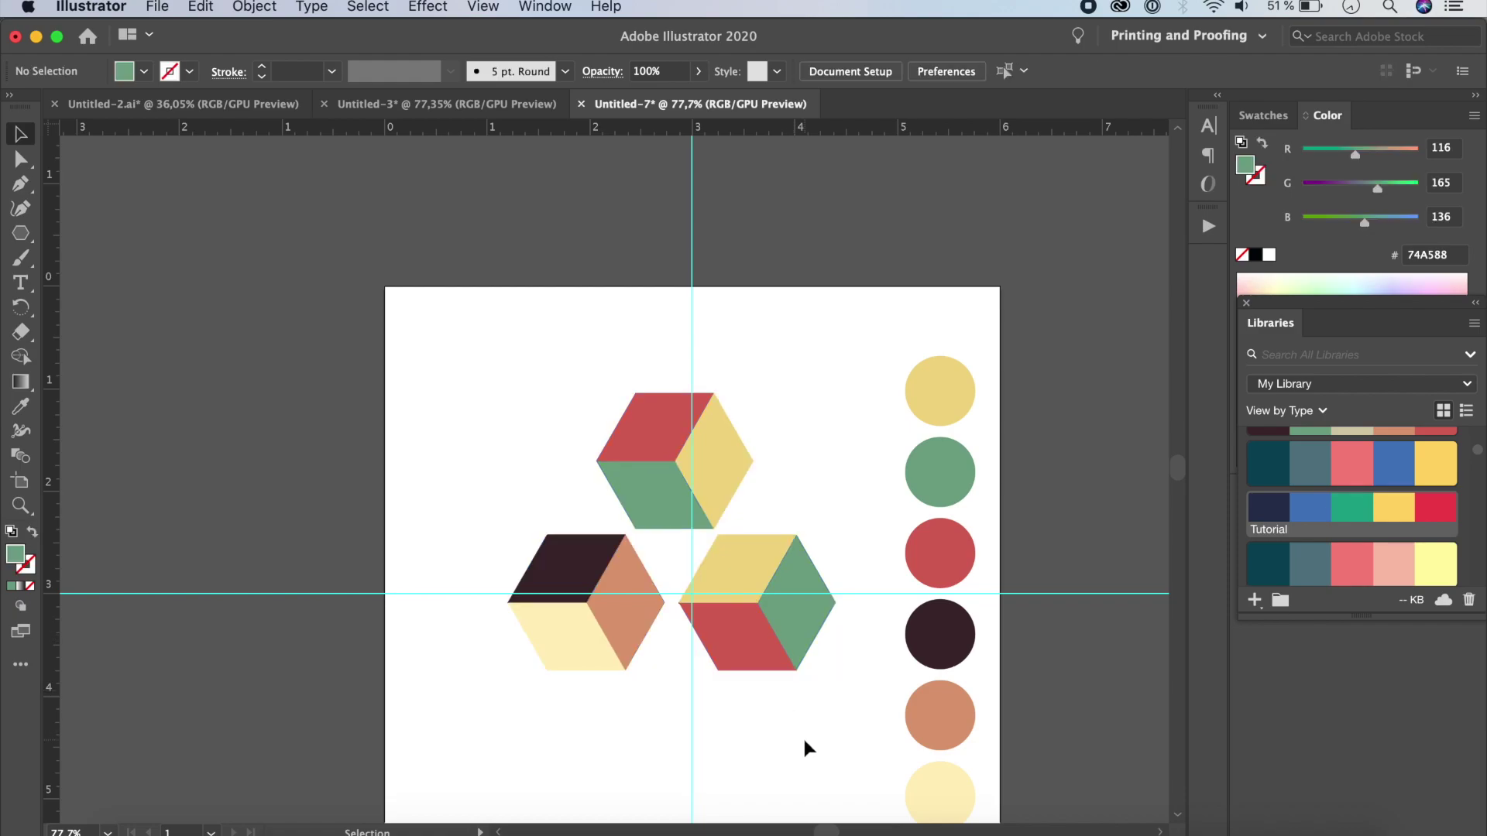
pyautogui.scroll(1, 804, 740)
pyautogui.scroll(2, 805, 731)
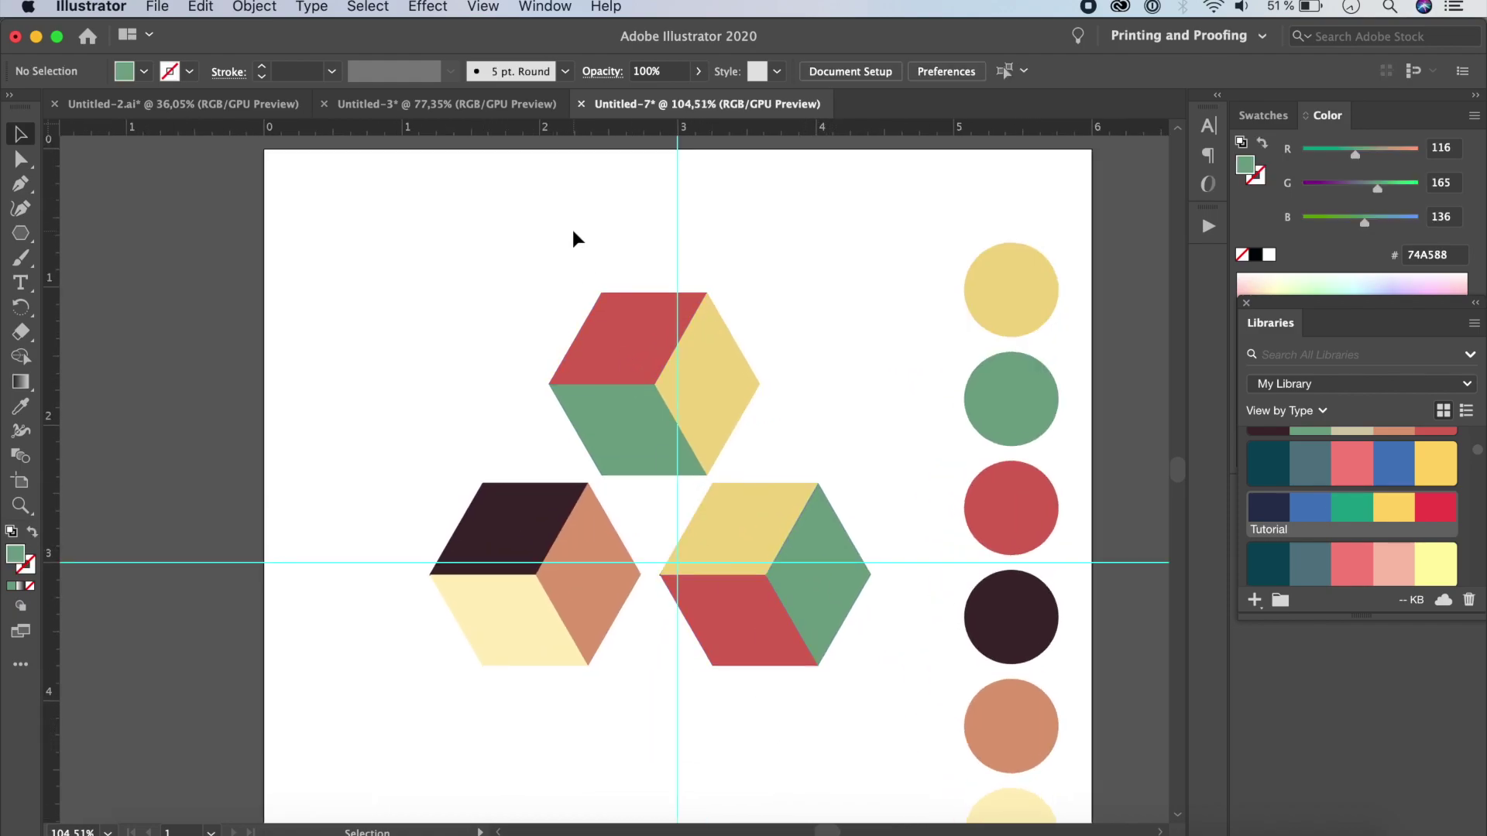
# - Group the faces of each of the three cubes separately with Cmd+G
pyautogui.moveTo(573, 231); pyautogui.dragTo(705, 446)
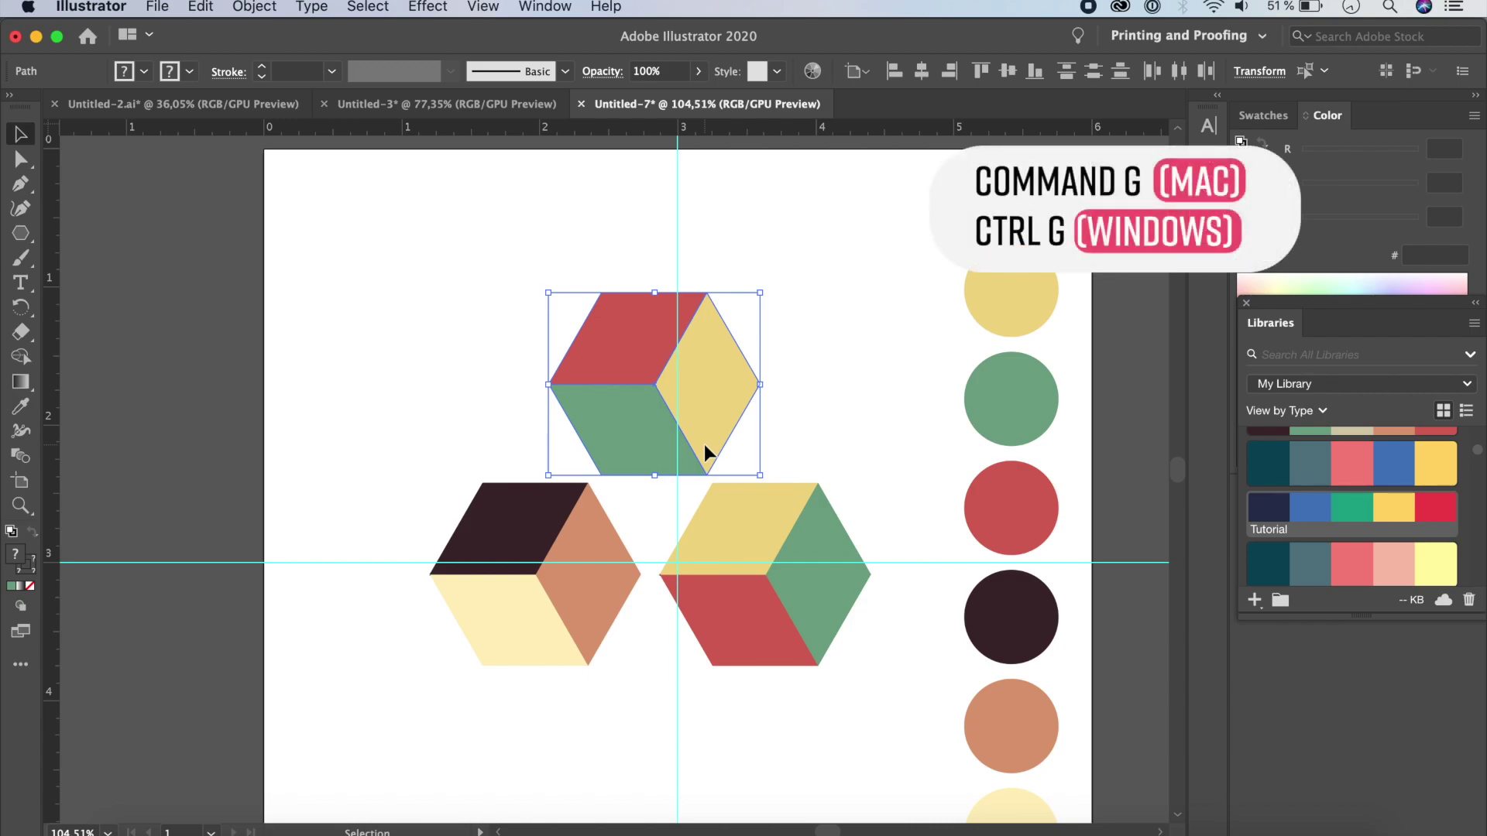
pyautogui.press('super+g')
pyautogui.moveTo(903, 460); pyautogui.dragTo(736, 671)
pyautogui.press('super+g')
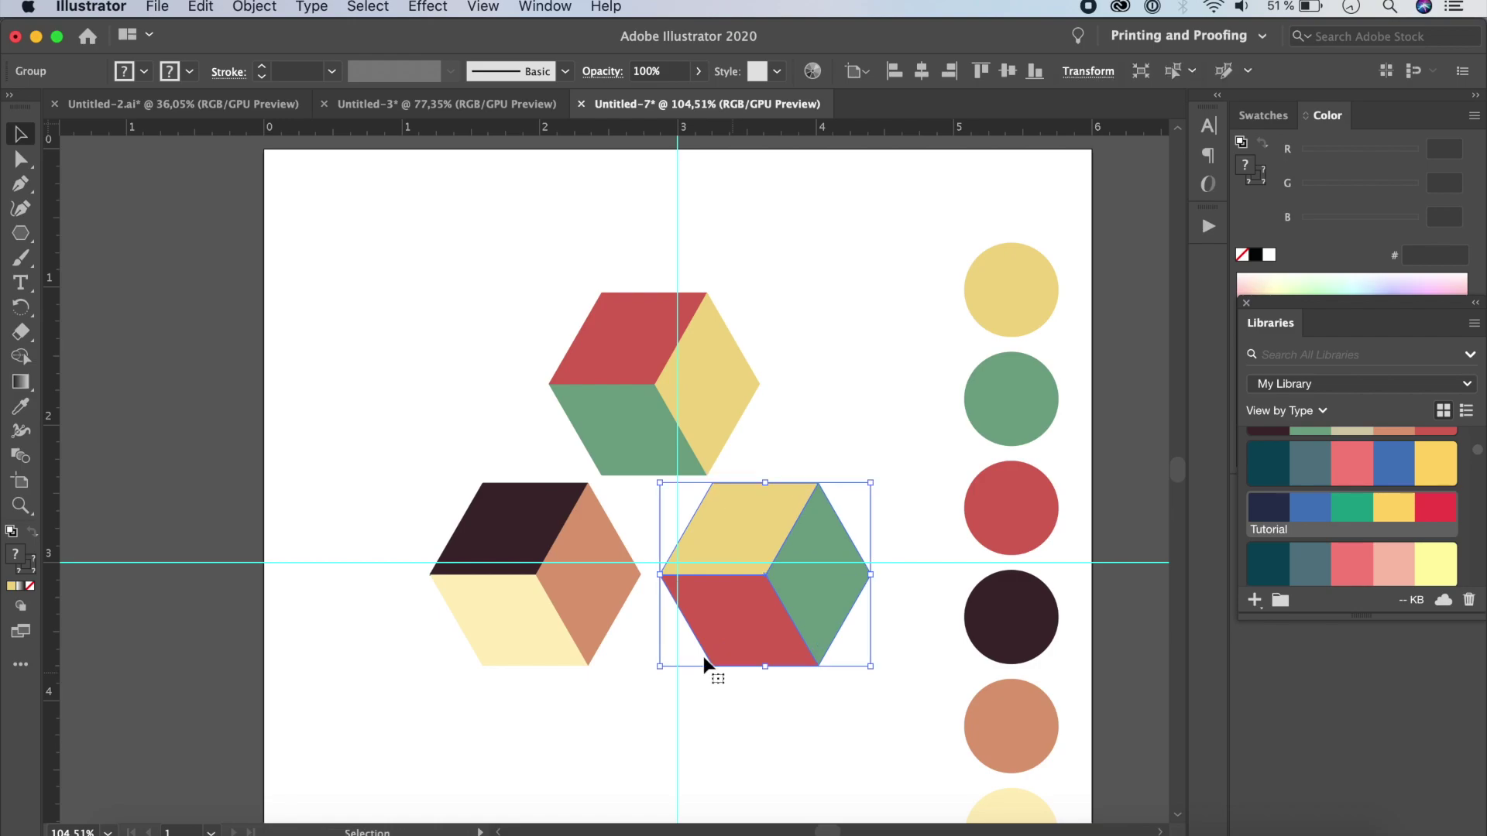
pyautogui.moveTo(380, 403); pyautogui.dragTo(534, 627)
pyautogui.press('super+g')
pyautogui.click(917, 429)
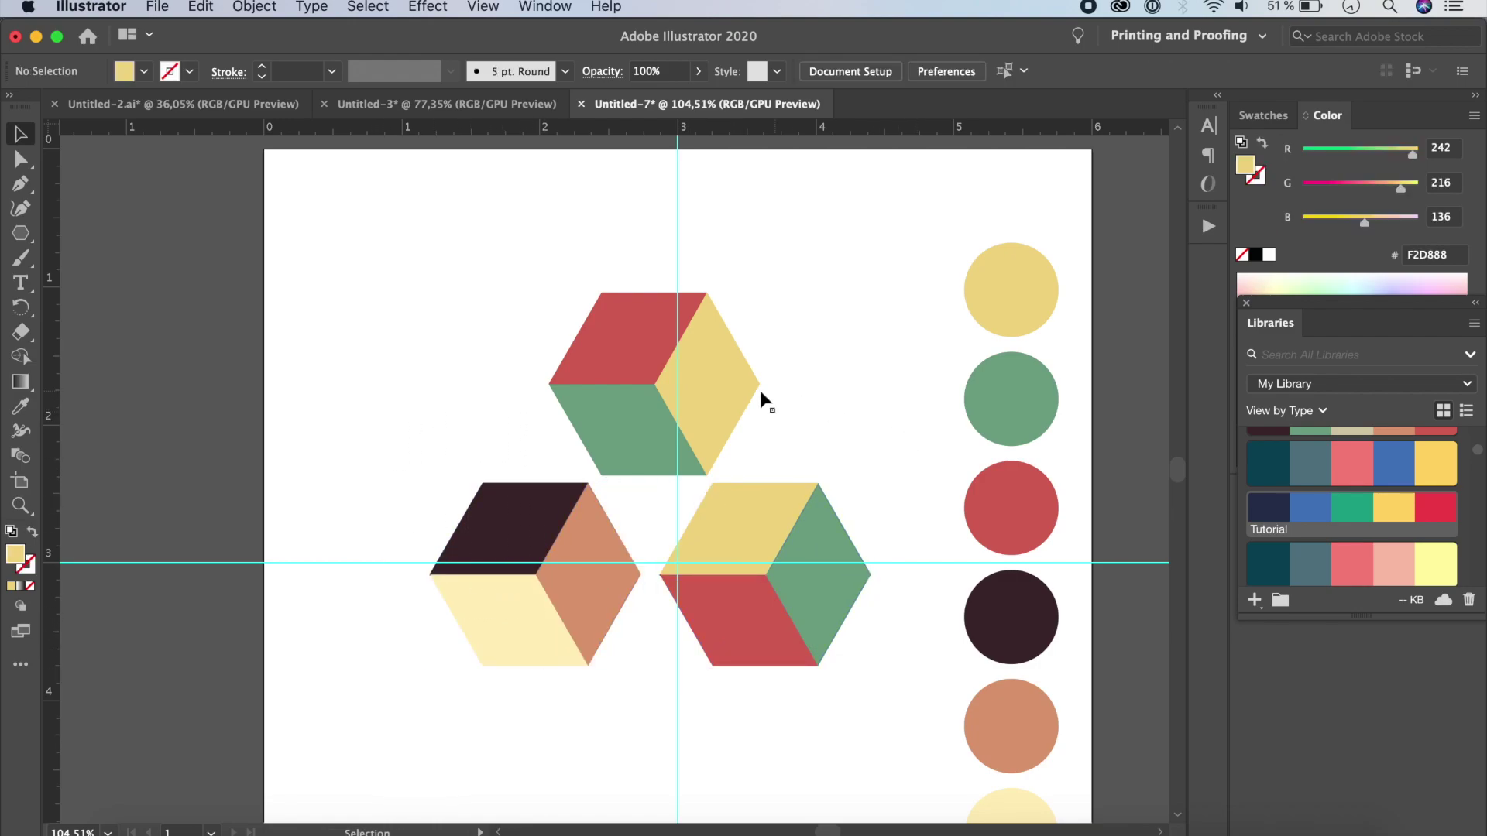
# - Fit the red-topped cube left of the dark cube and the yellow-topped cube above it
pyautogui.moveTo(727, 392); pyautogui.dragTo(452, 497)
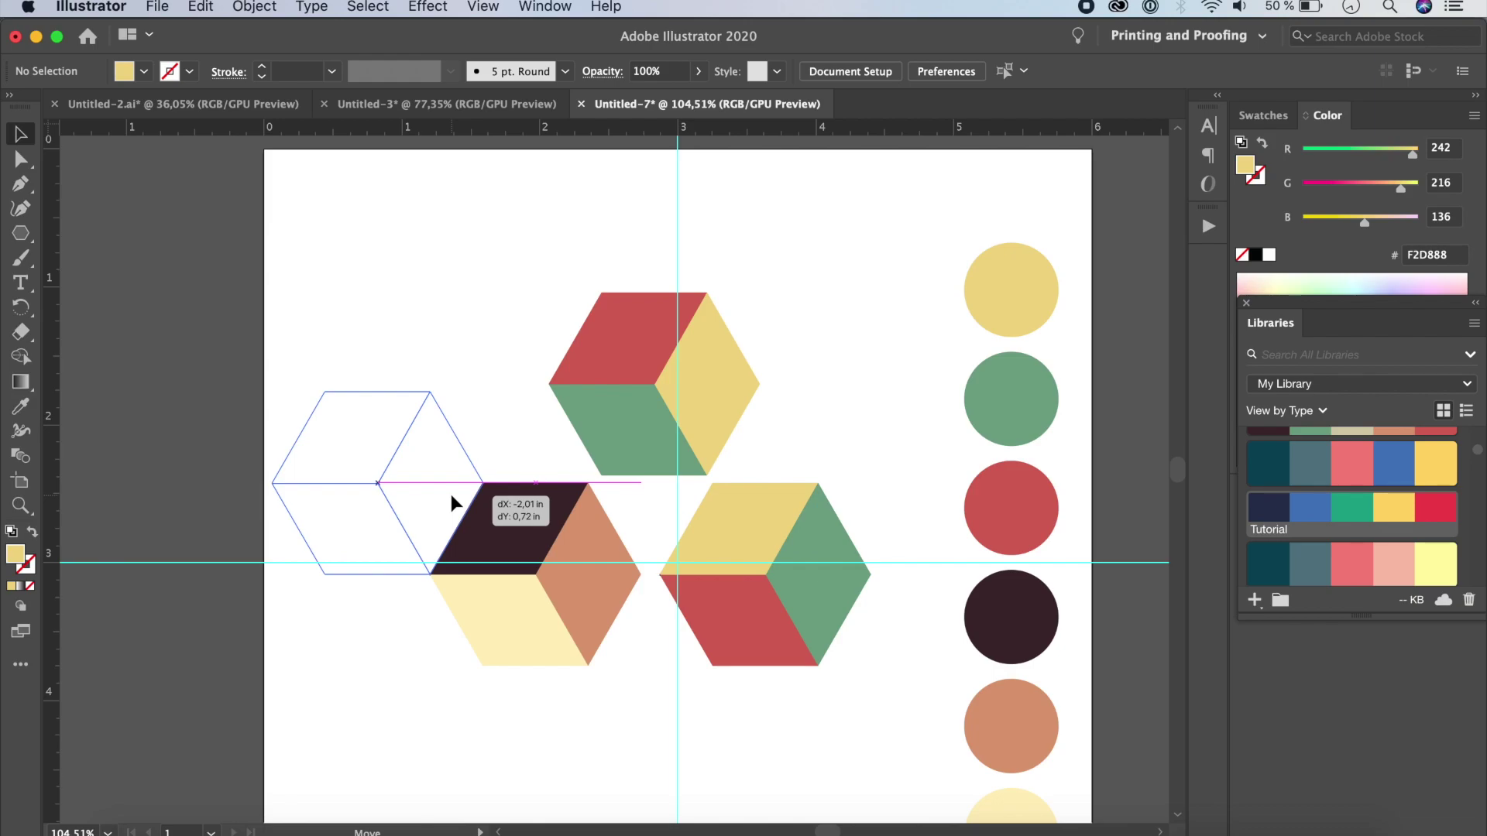
pyautogui.moveTo(451, 494); pyautogui.dragTo(450, 494)
pyautogui.moveTo(836, 566); pyautogui.dragTo(616, 390)
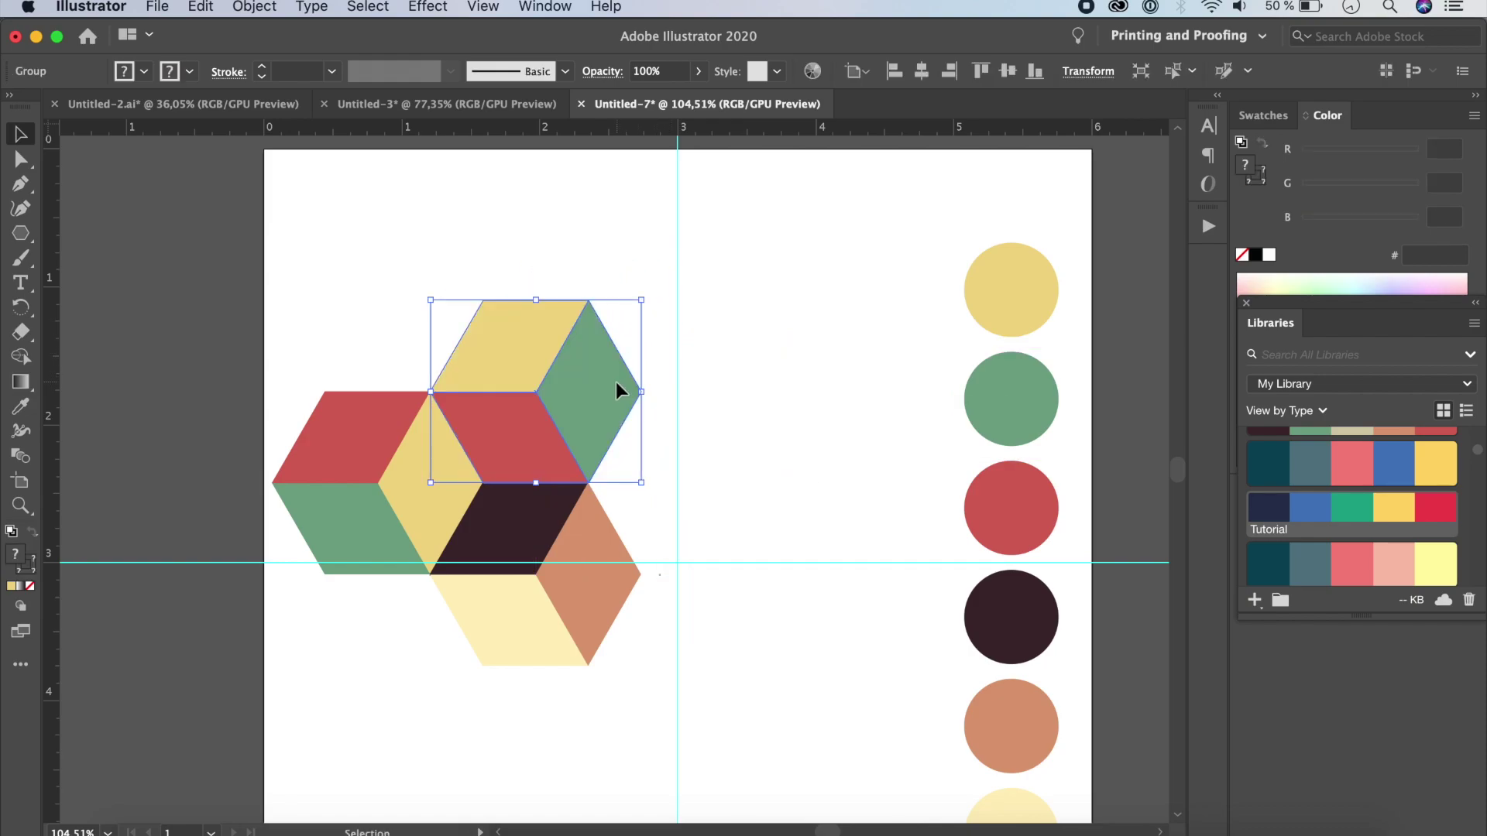
pyautogui.scroll(3, 615, 383)
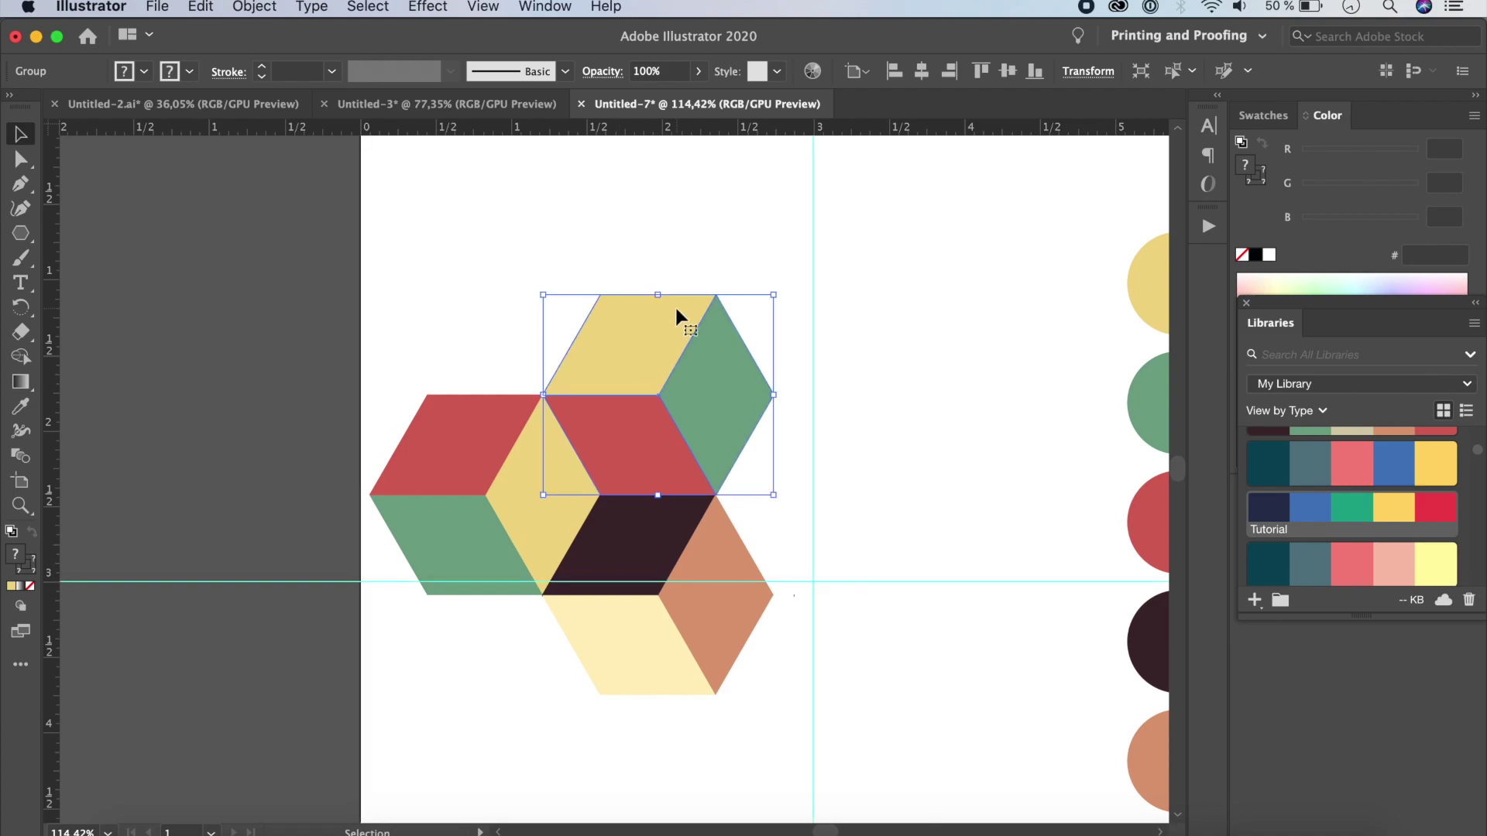
# - Marquee-select all three interlocking cubes of the cluster with the Selection tool
pyautogui.click(496, 7)
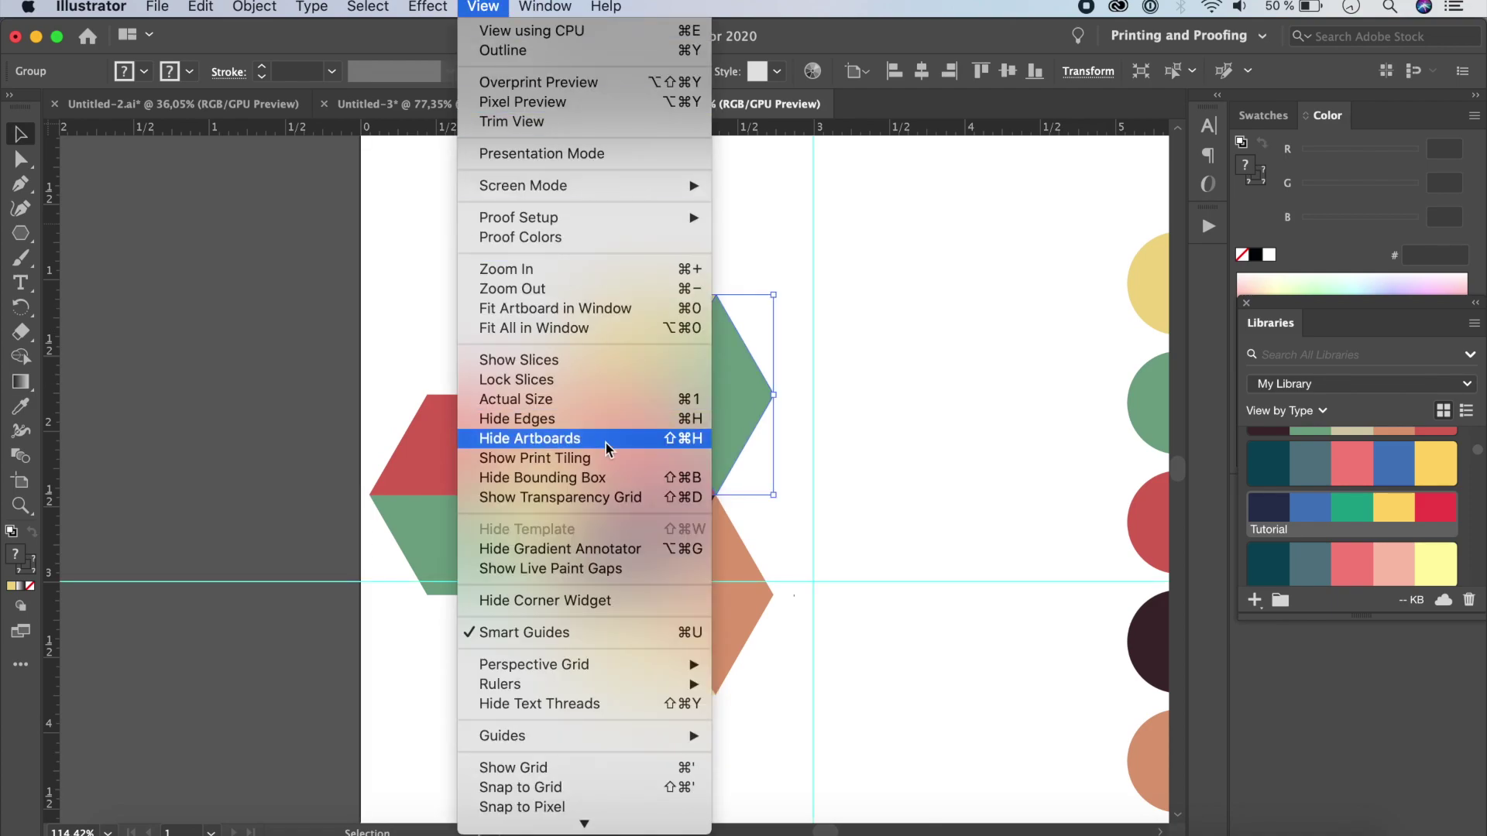
pyautogui.scroll(-1, 606, 443)
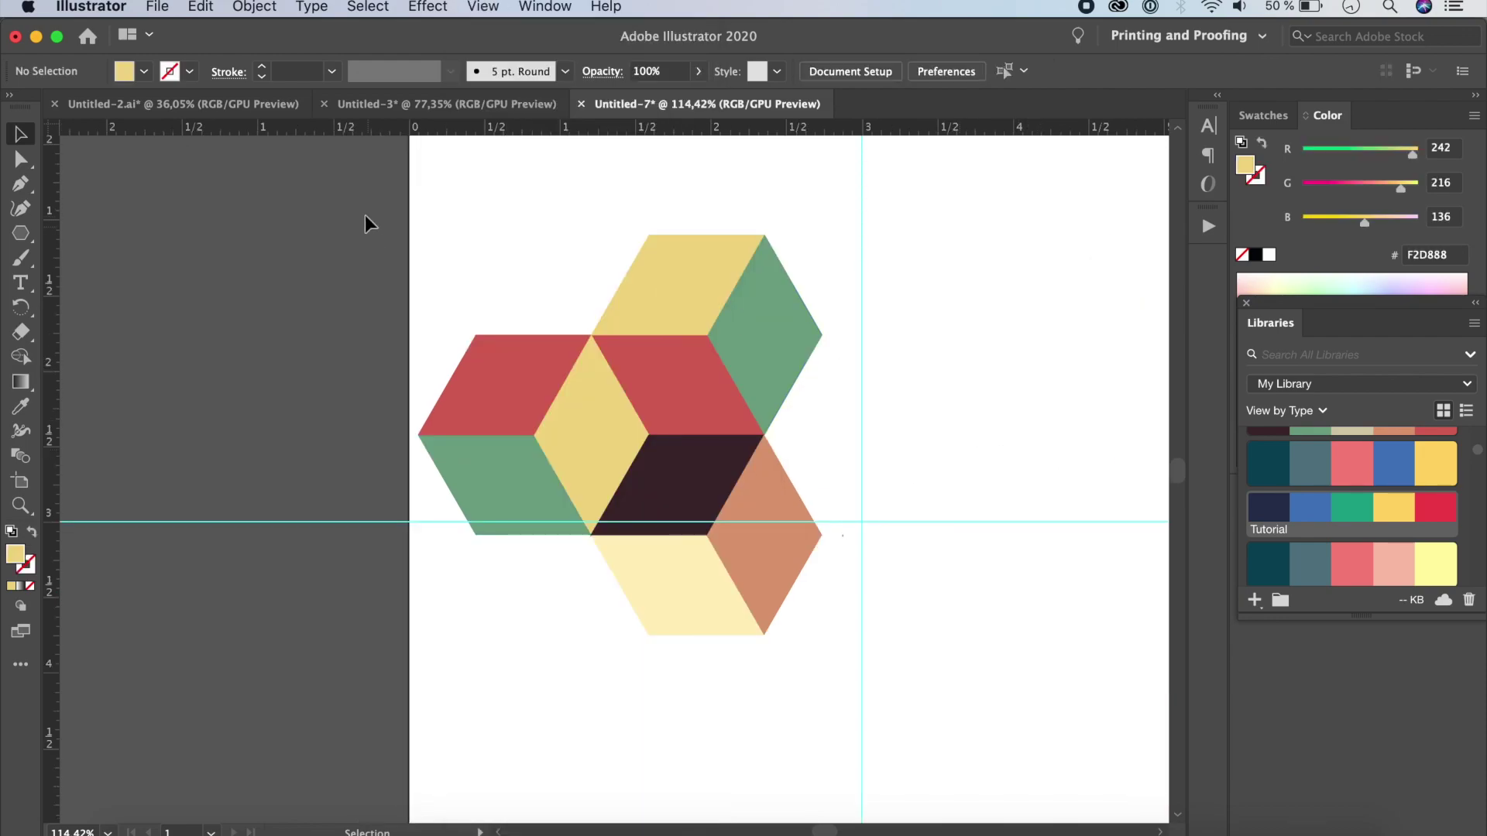
pyautogui.moveTo(384, 219); pyautogui.dragTo(878, 657)
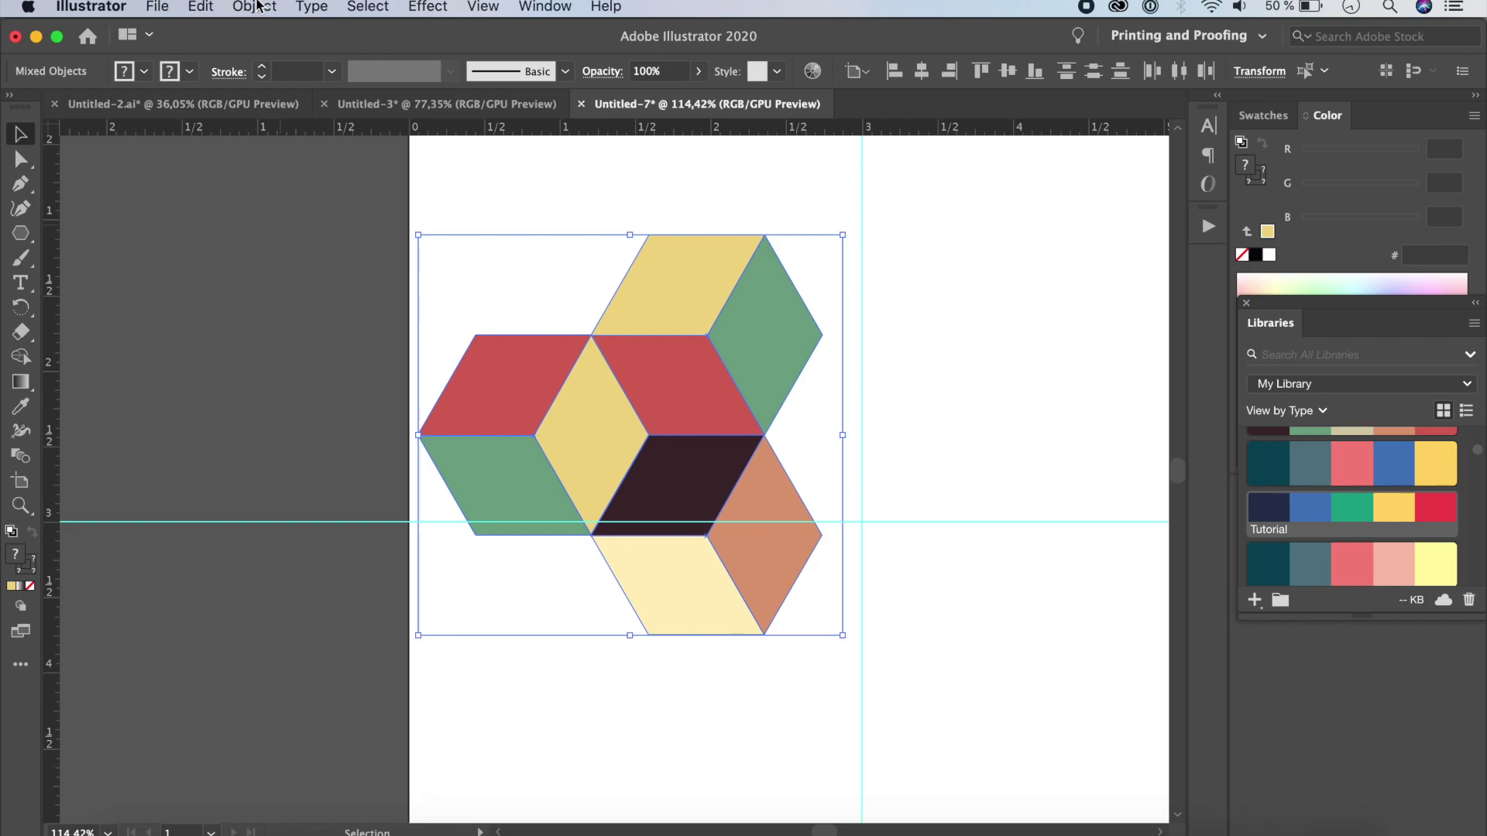
# - Turn the cube cluster into a new pattern with Object > Pattern > Make
pyautogui.click(258, 6)
pyautogui.moveTo(315, 506)
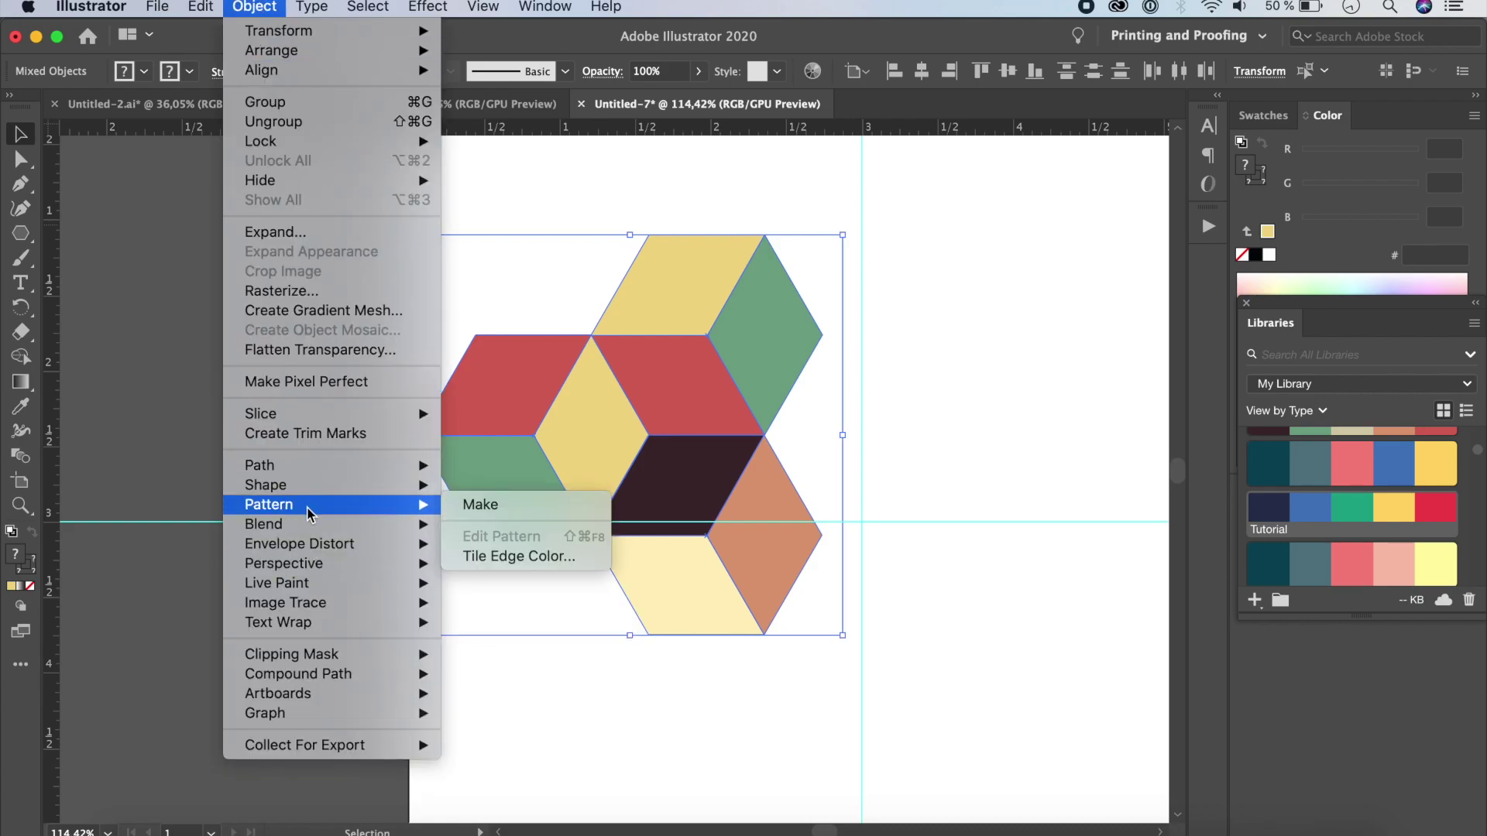
pyautogui.click(481, 504)
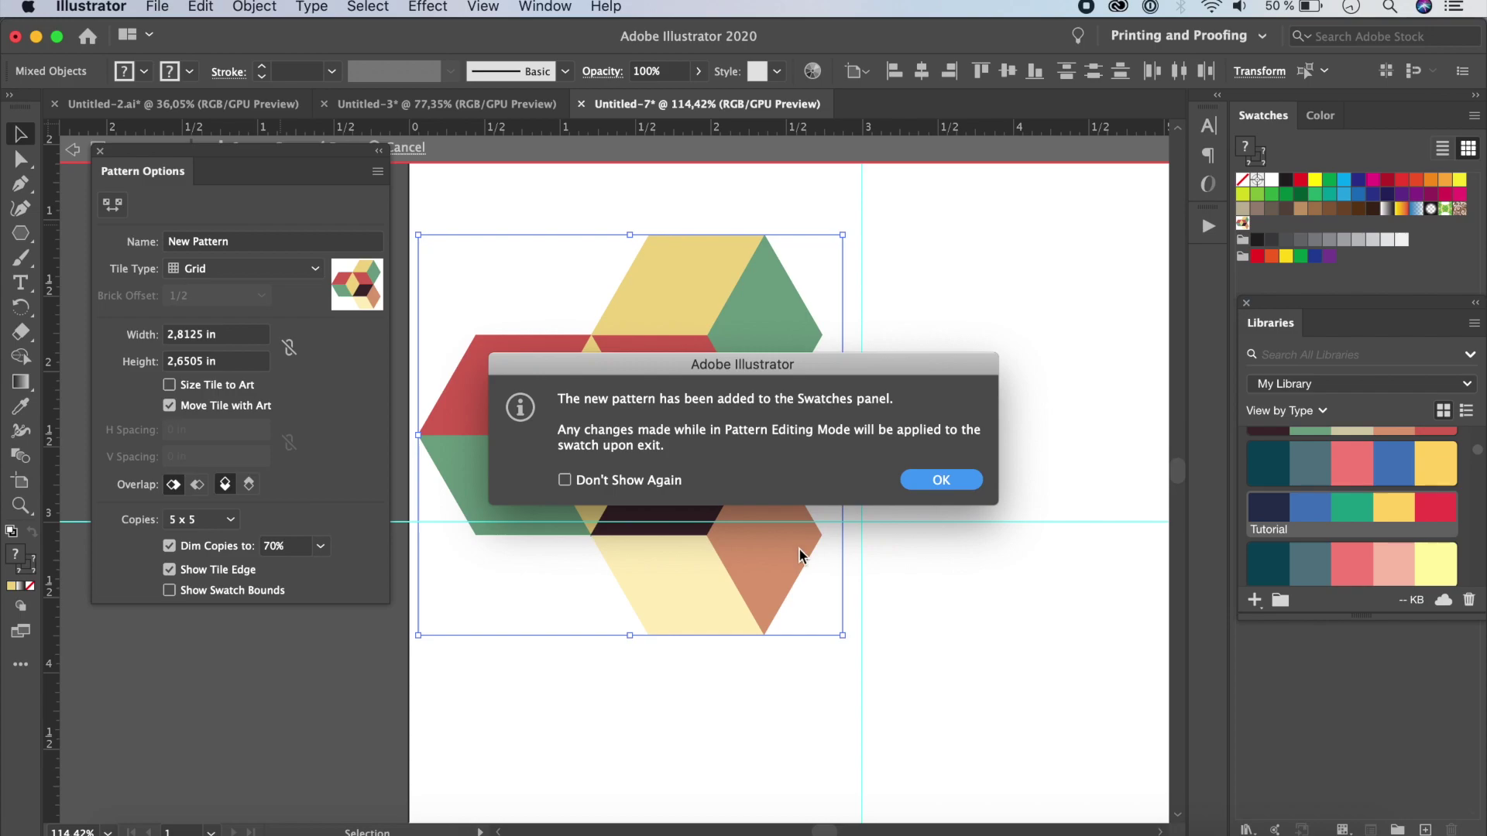
pyautogui.click(945, 478)
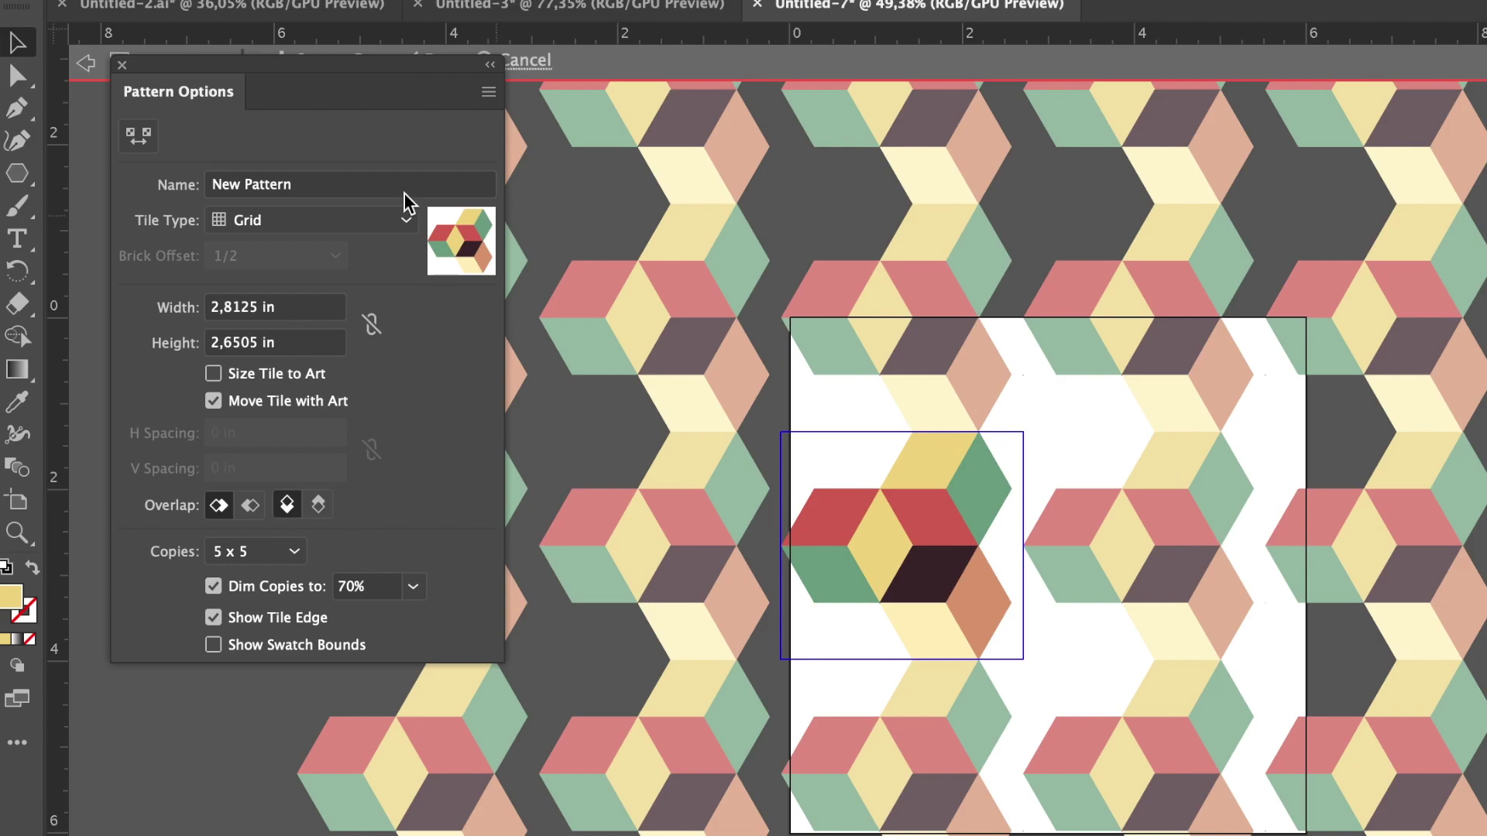
# - Set the pattern's Tile Type to Brick by Row after briefly trying Brick by Column
pyautogui.click(314, 269)
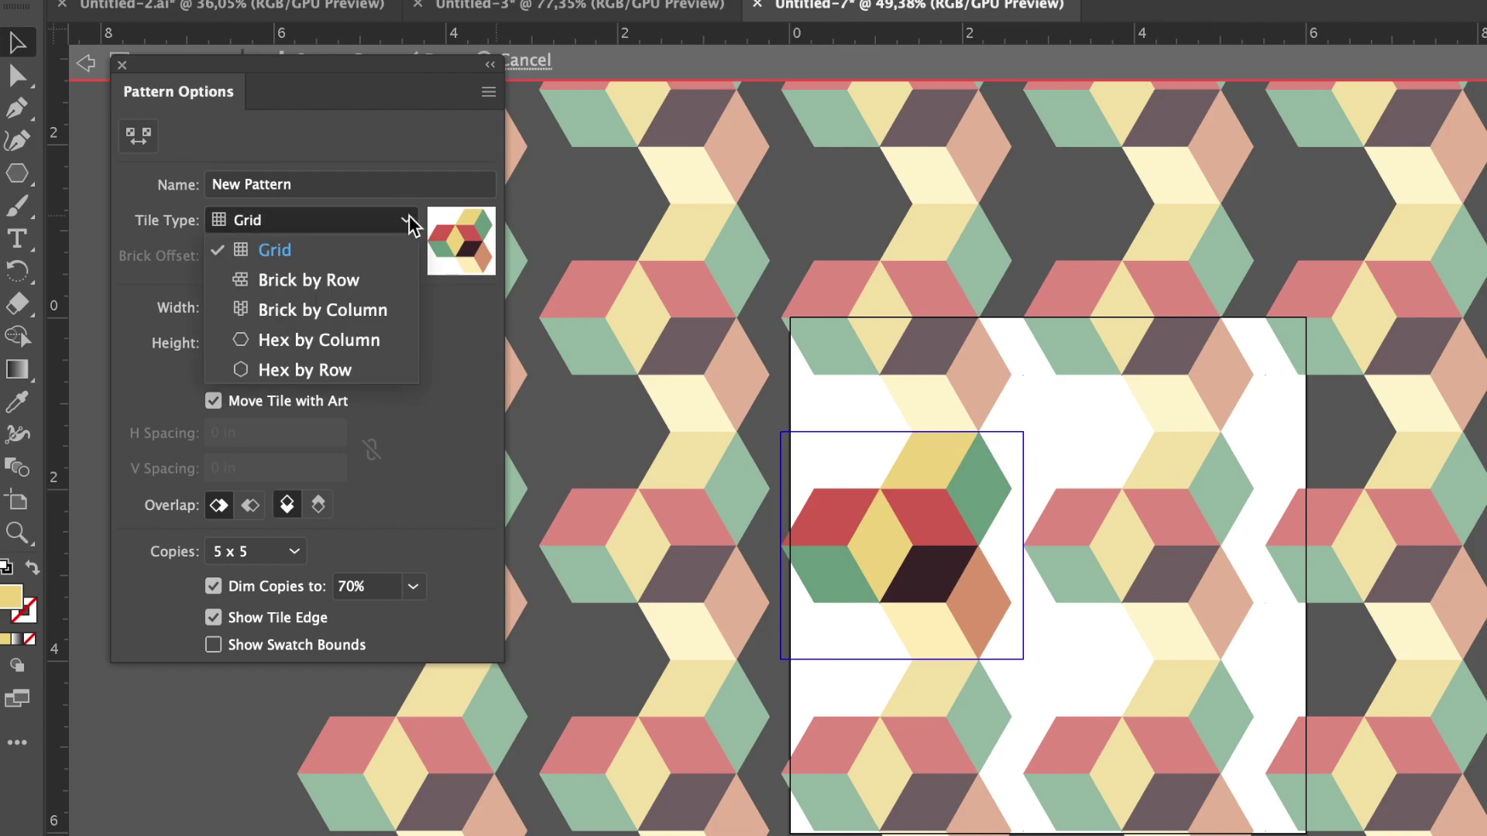
pyautogui.click(371, 278)
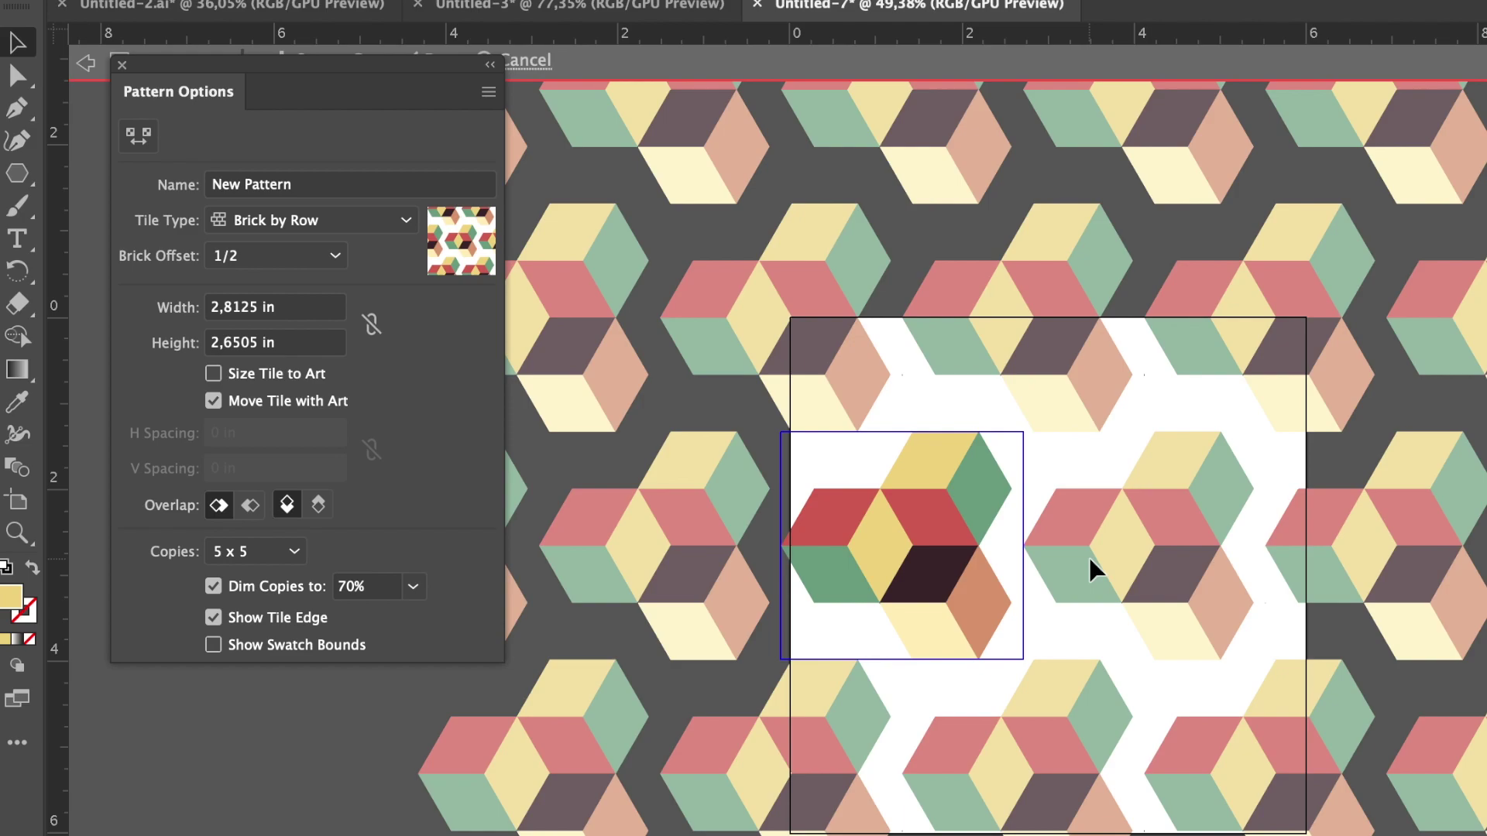
pyautogui.click(370, 223)
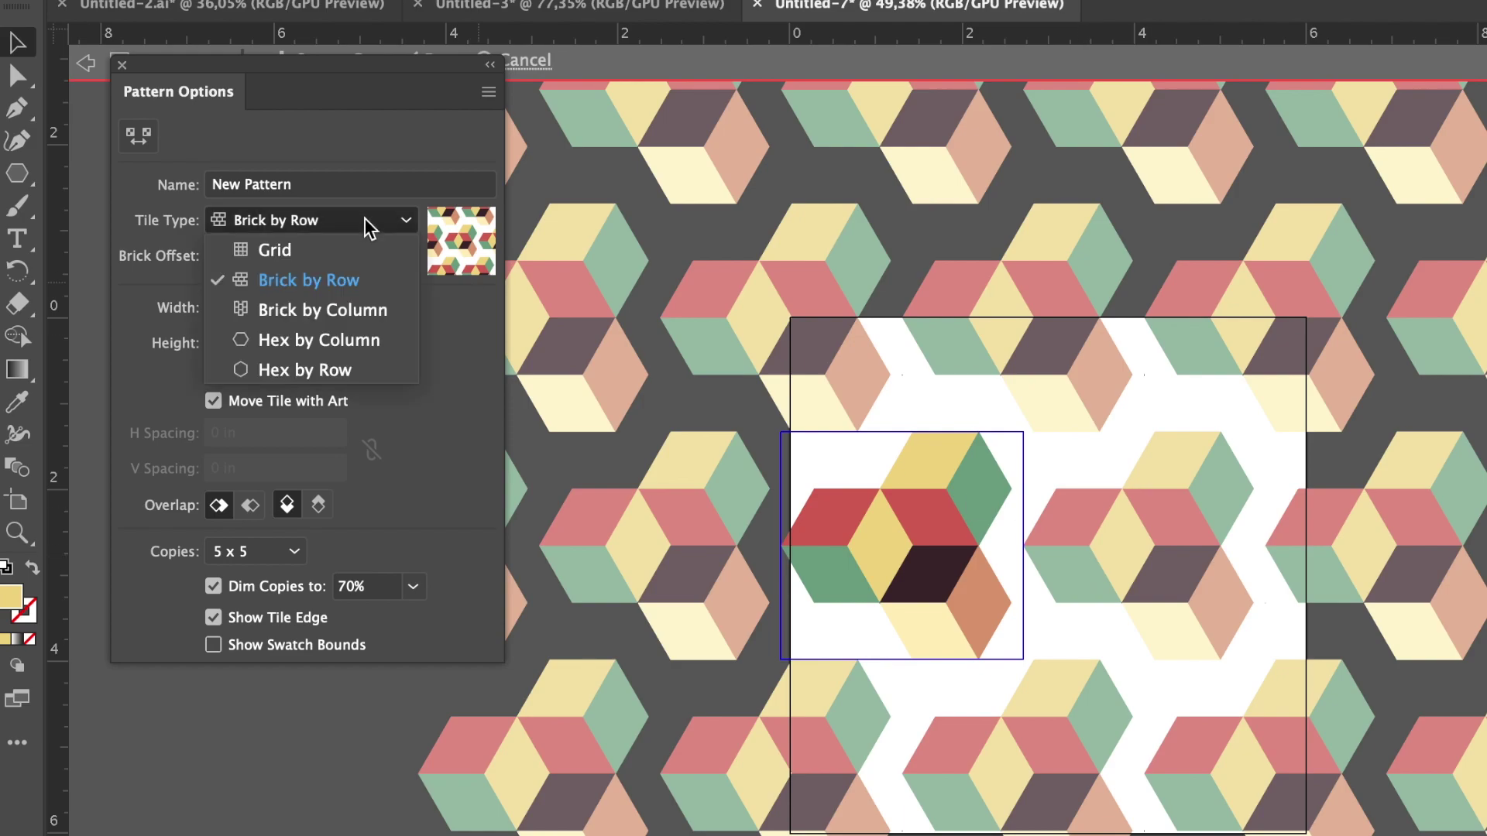
pyautogui.click(344, 312)
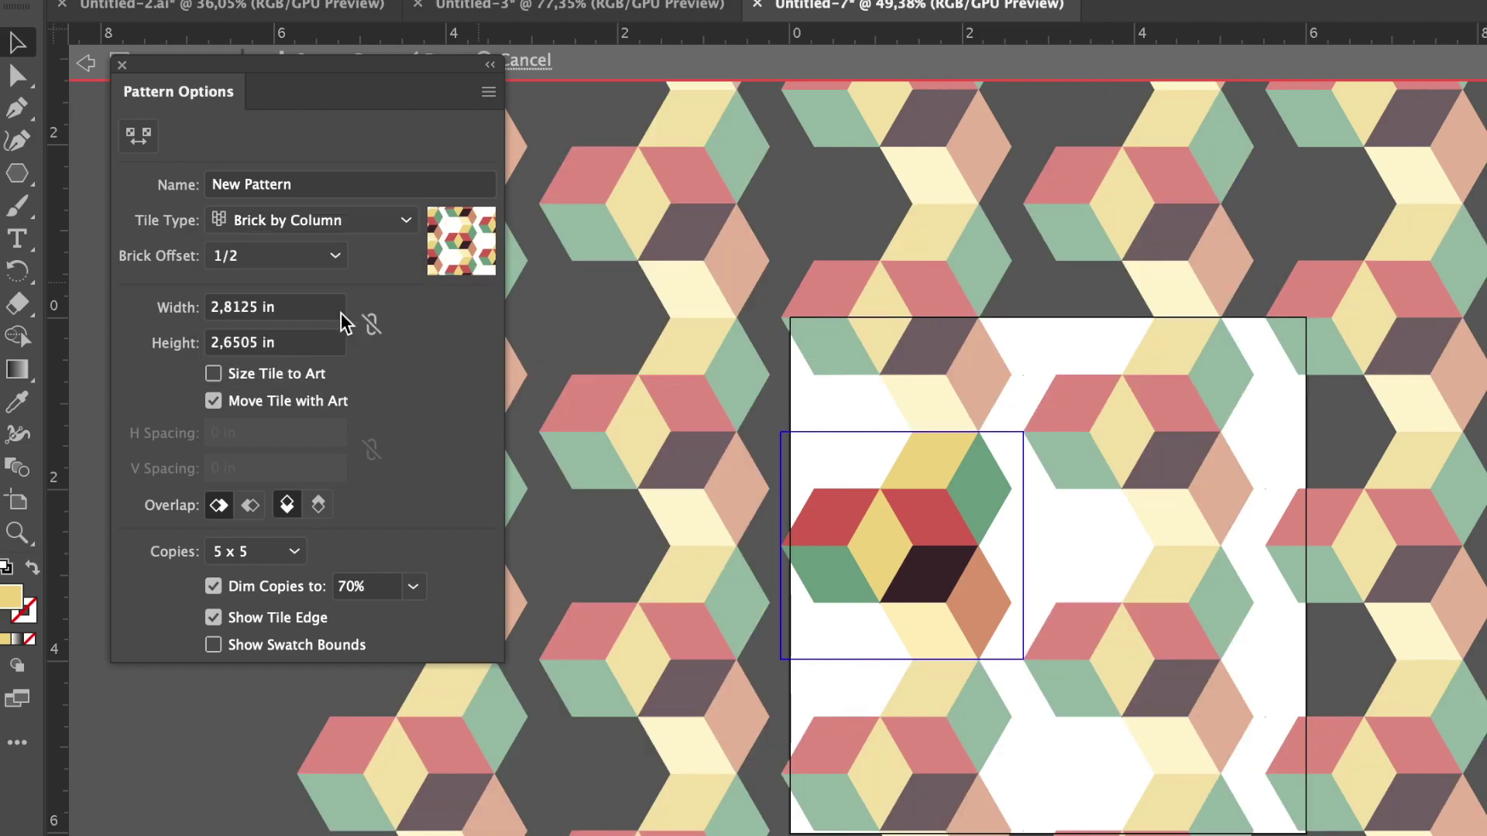
pyautogui.click(341, 226)
pyautogui.click(335, 282)
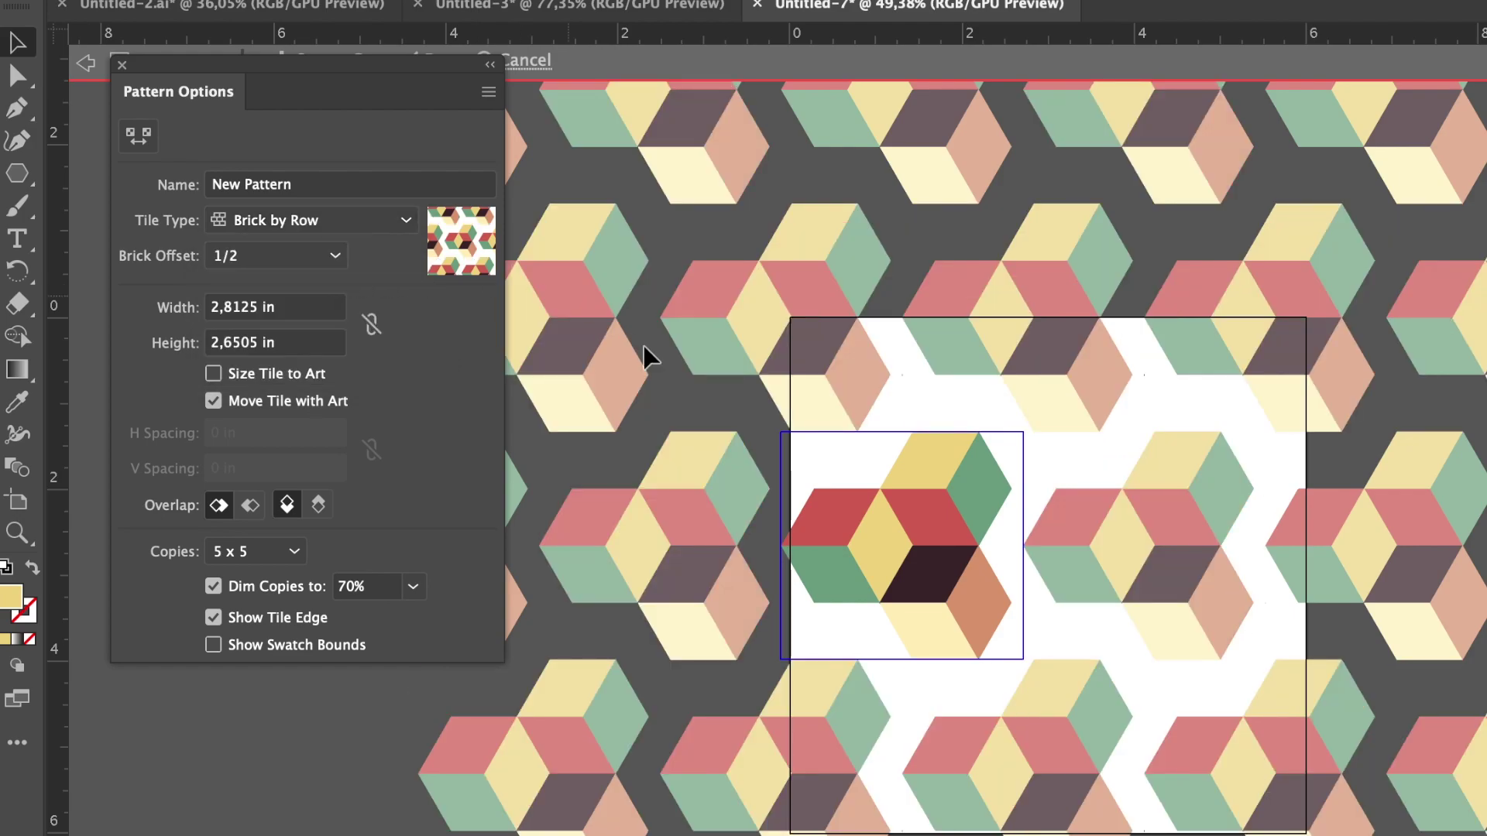
pyautogui.scroll(5, 1124, 693)
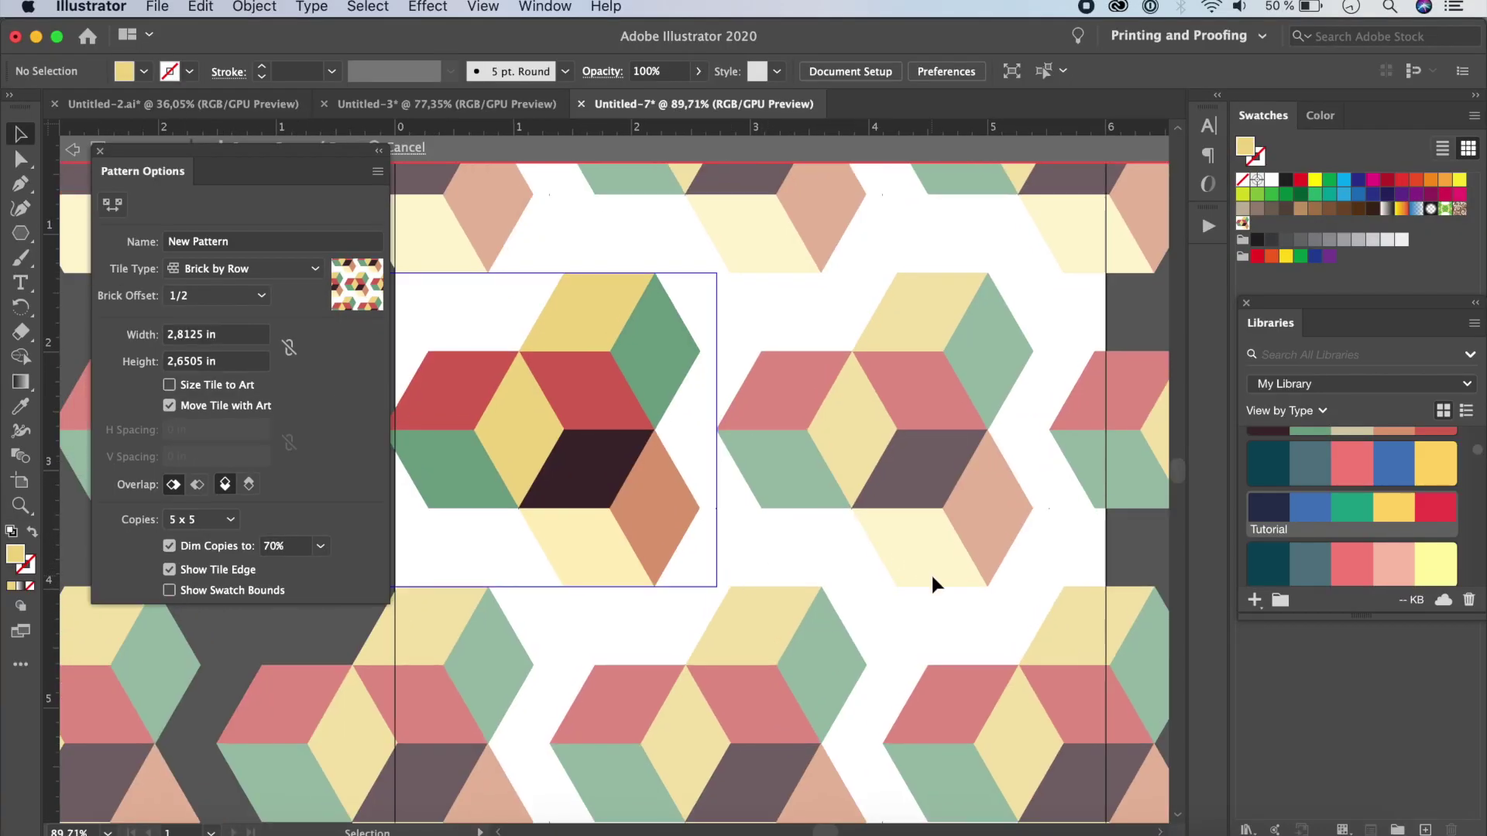
pyautogui.scroll(-3, 930, 573)
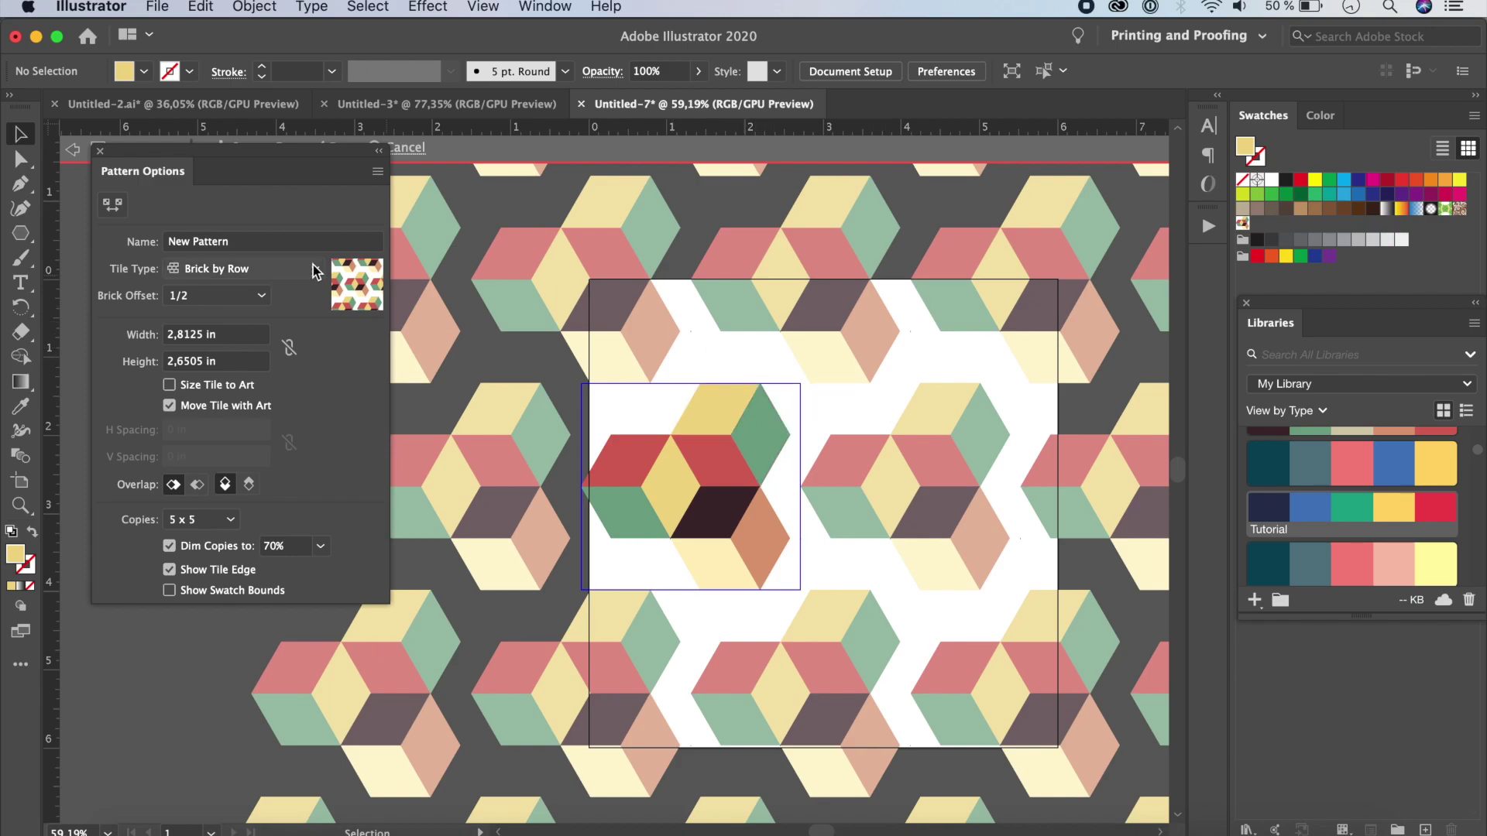
# - With the Pattern Tile Tool, narrow and shorten the tile to close gaps between cubes
pyautogui.click(113, 208)
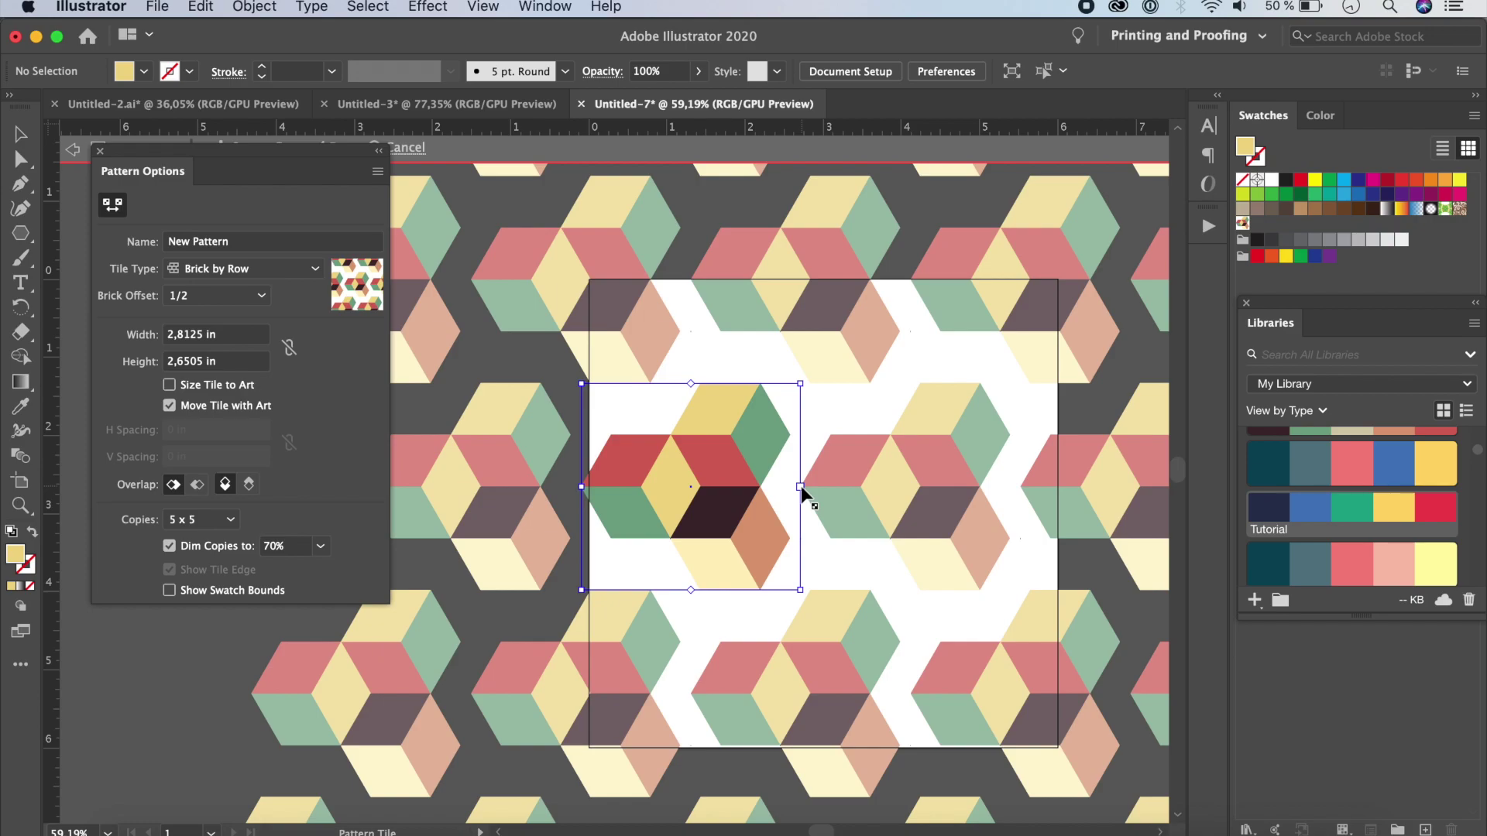
pyautogui.moveTo(801, 487); pyautogui.dragTo(766, 489)
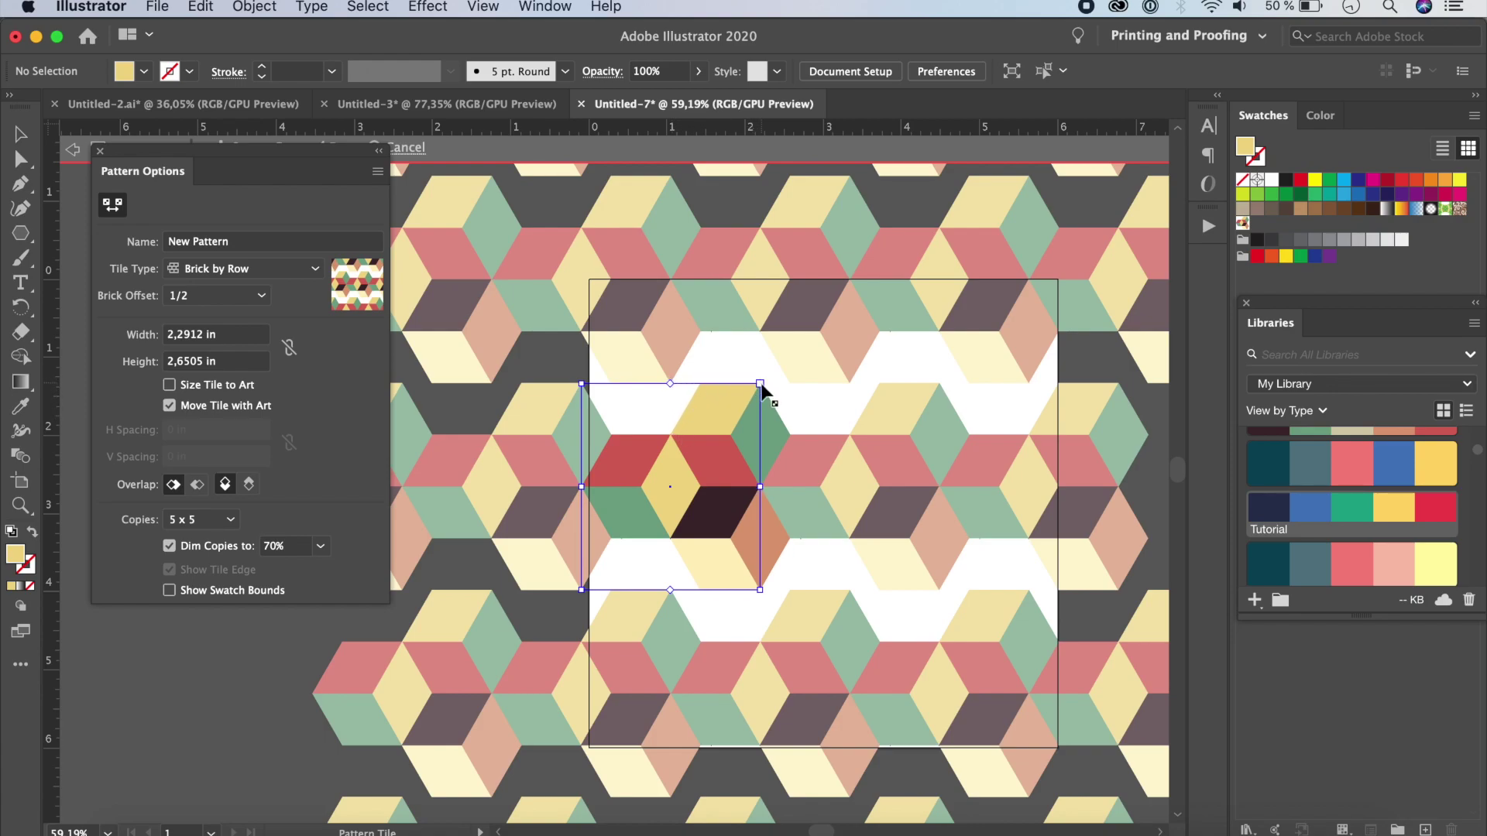
pyautogui.moveTo(762, 384); pyautogui.dragTo(767, 435)
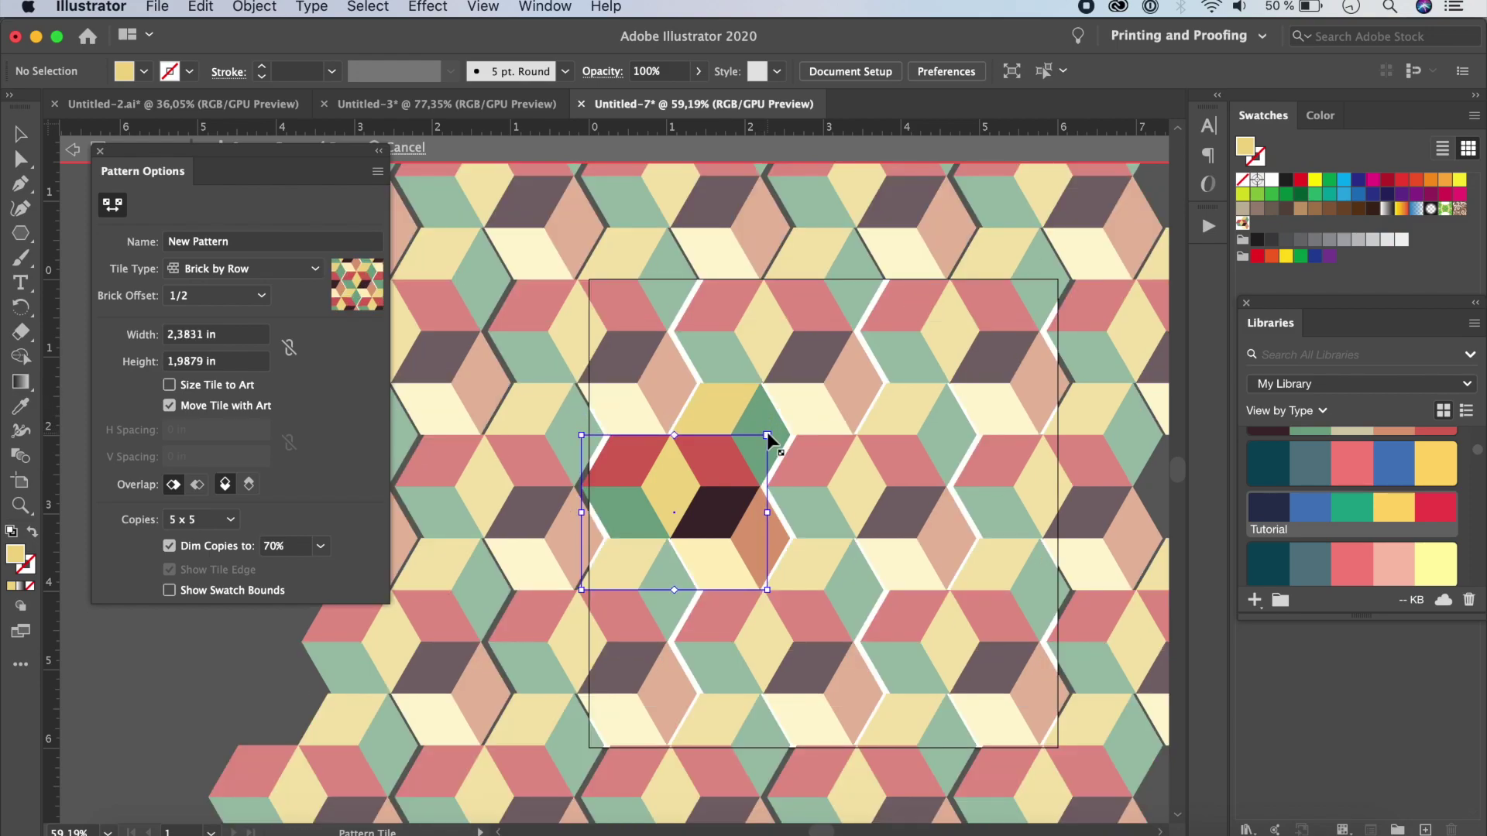
pyautogui.moveTo(765, 512); pyautogui.dragTo(759, 511)
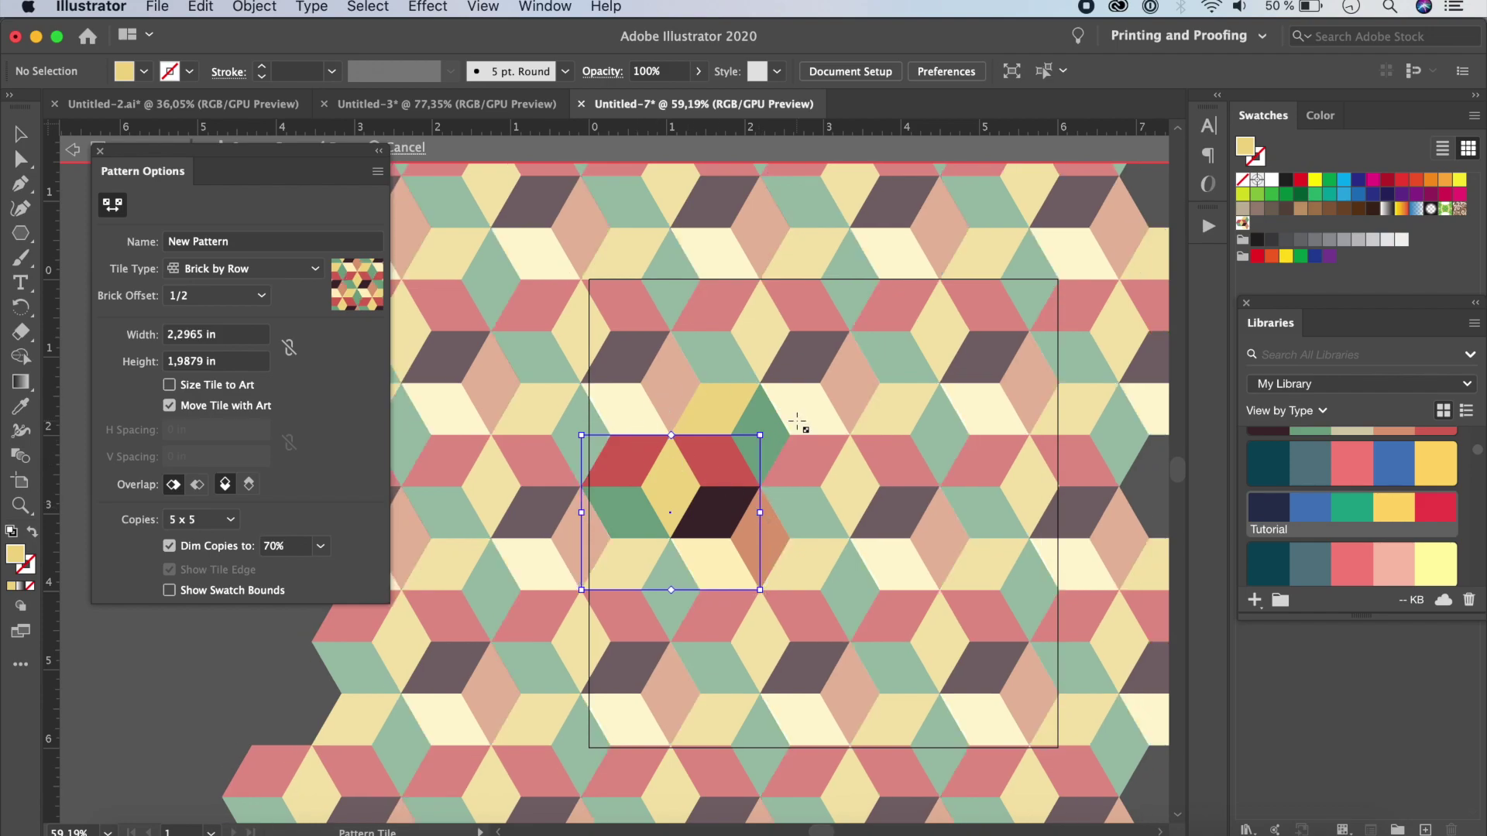
pyautogui.scroll(5, 692, 467)
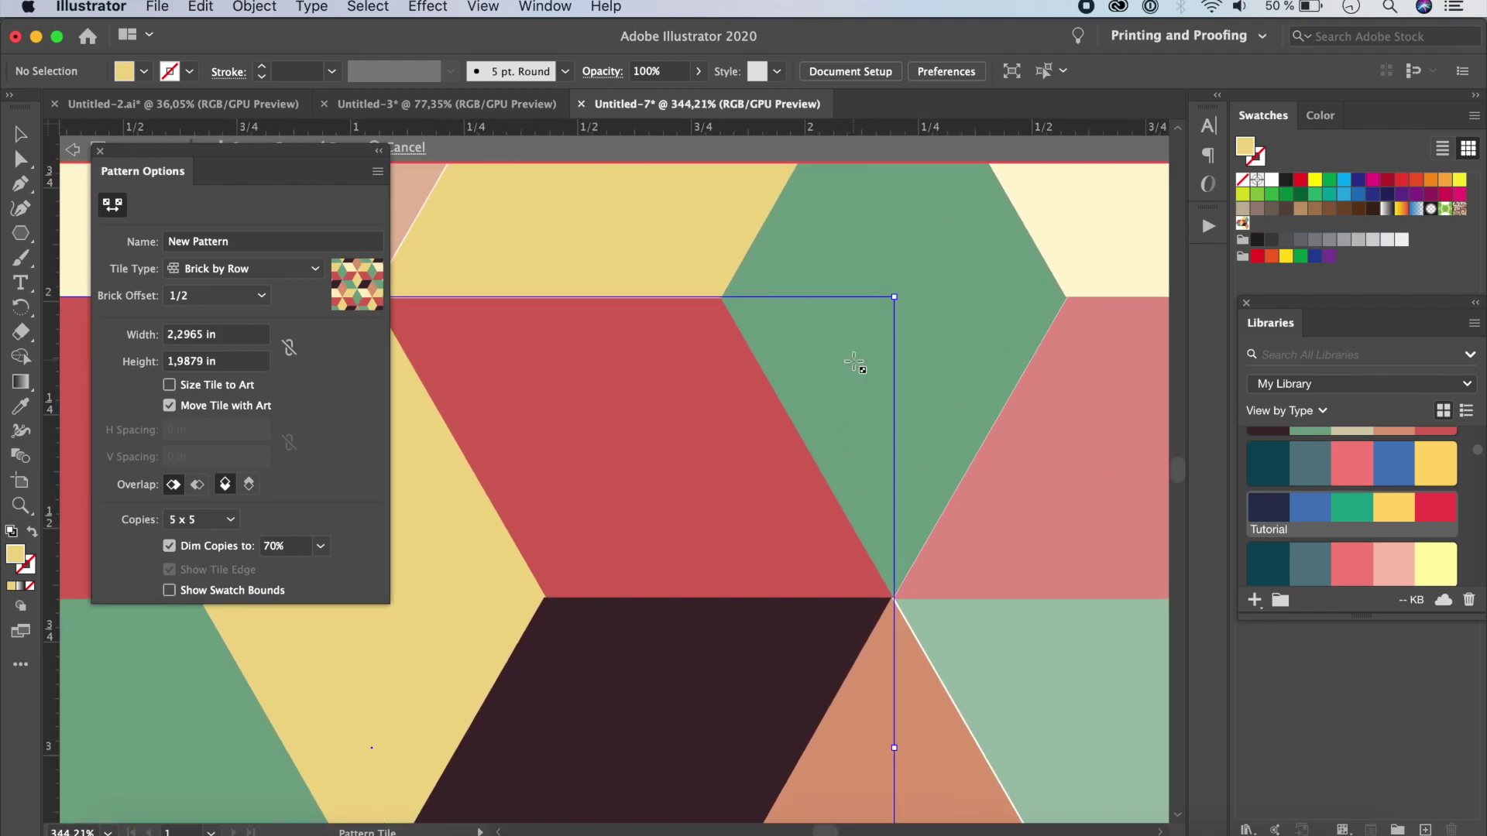
pyautogui.scroll(-7, 855, 364)
pyautogui.hscroll(3, 855, 363)
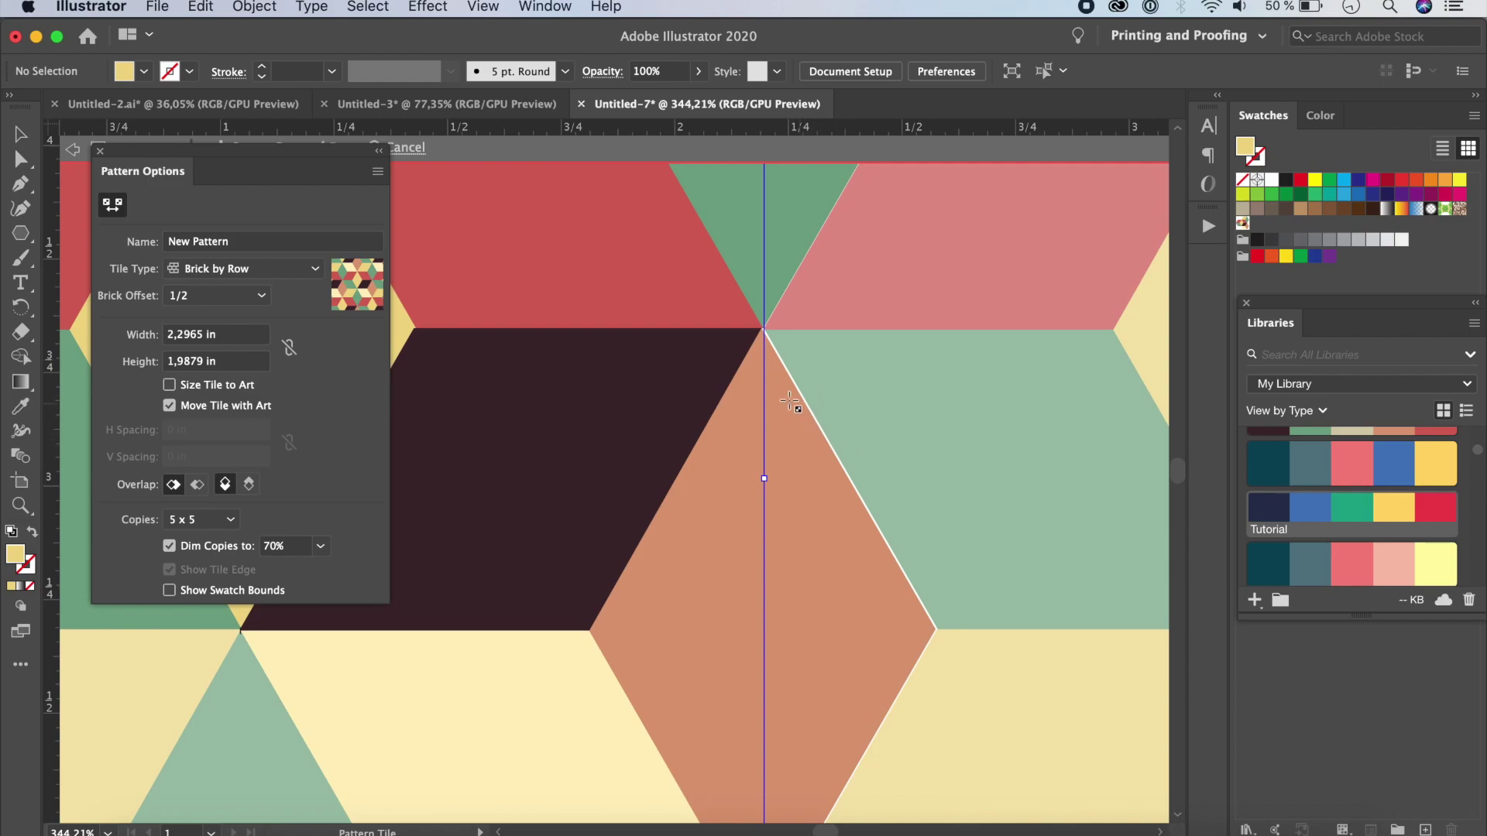
pyautogui.scroll(-1, 763, 471)
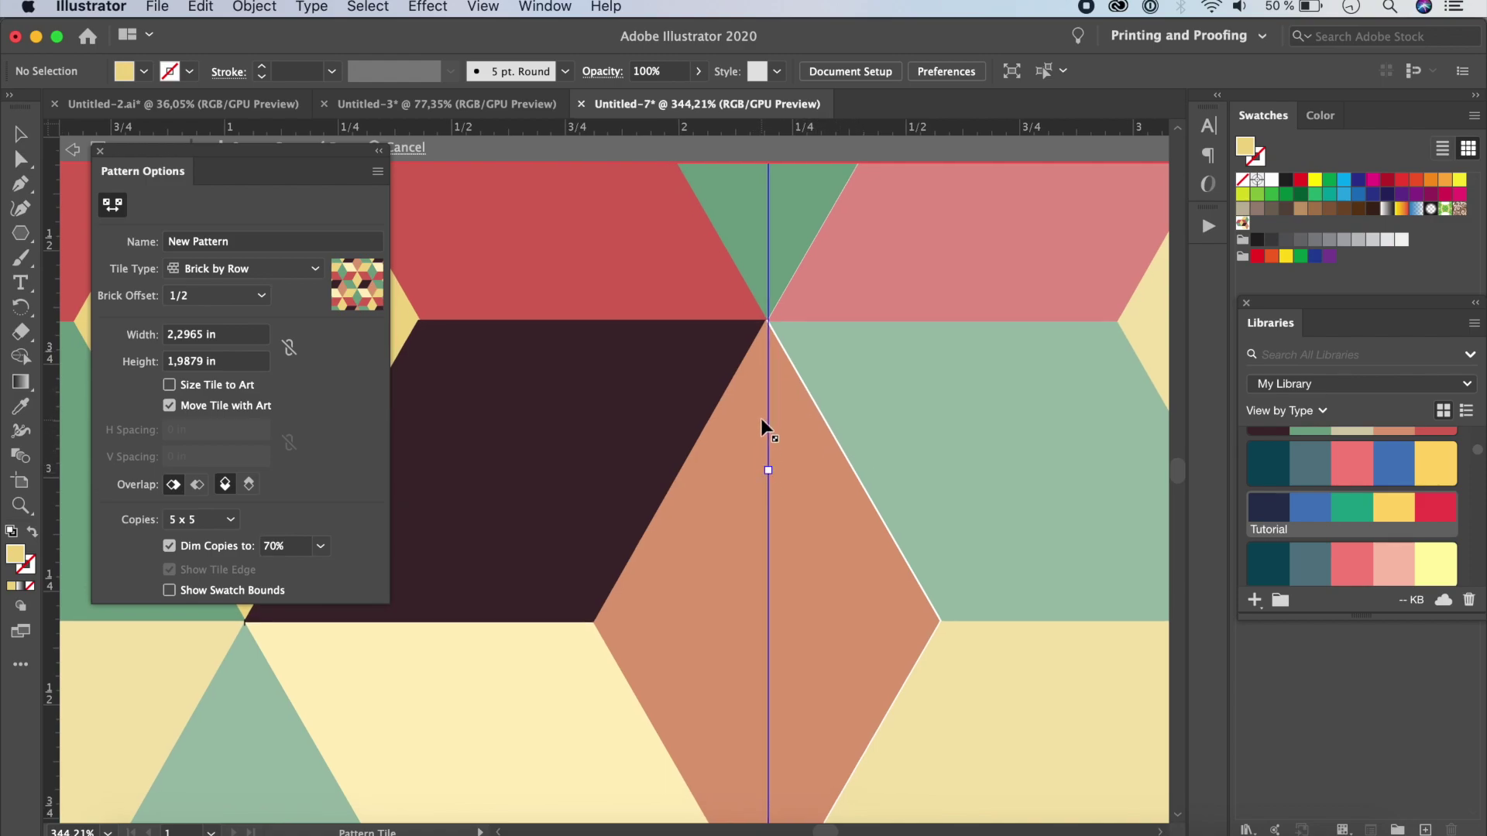
pyautogui.scroll(5, 760, 418)
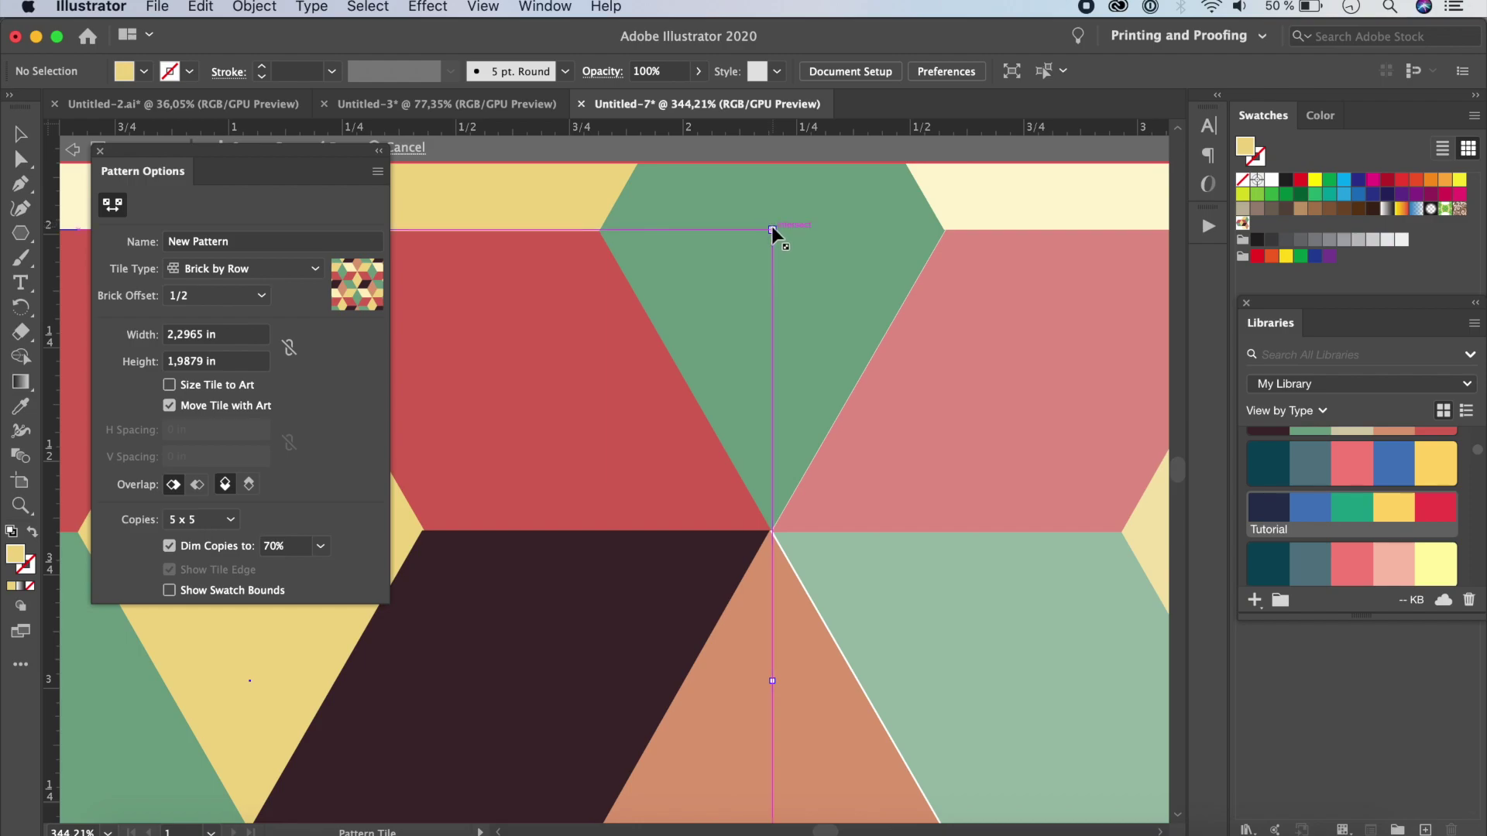
# - Fit the tile's top edge so the tile measures 2,2912 × 1,9843 in
pyautogui.moveTo(770, 230); pyautogui.dragTo(769, 234)
pyautogui.scroll(-5, 880, 429)
pyautogui.hscroll(-8, 880, 428)
pyautogui.scroll(-10, 881, 428)
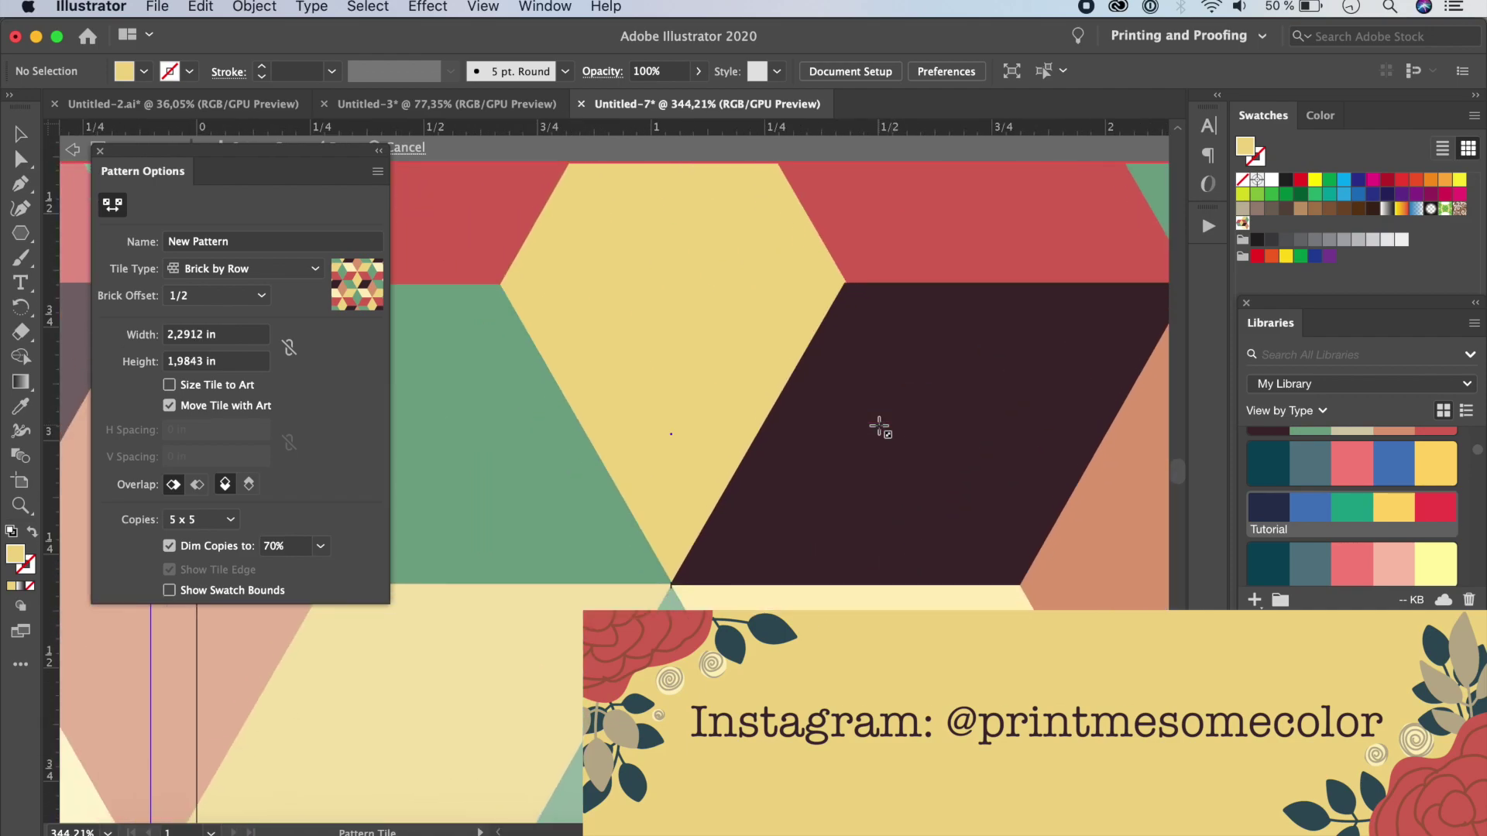
pyautogui.scroll(-6, 880, 428)
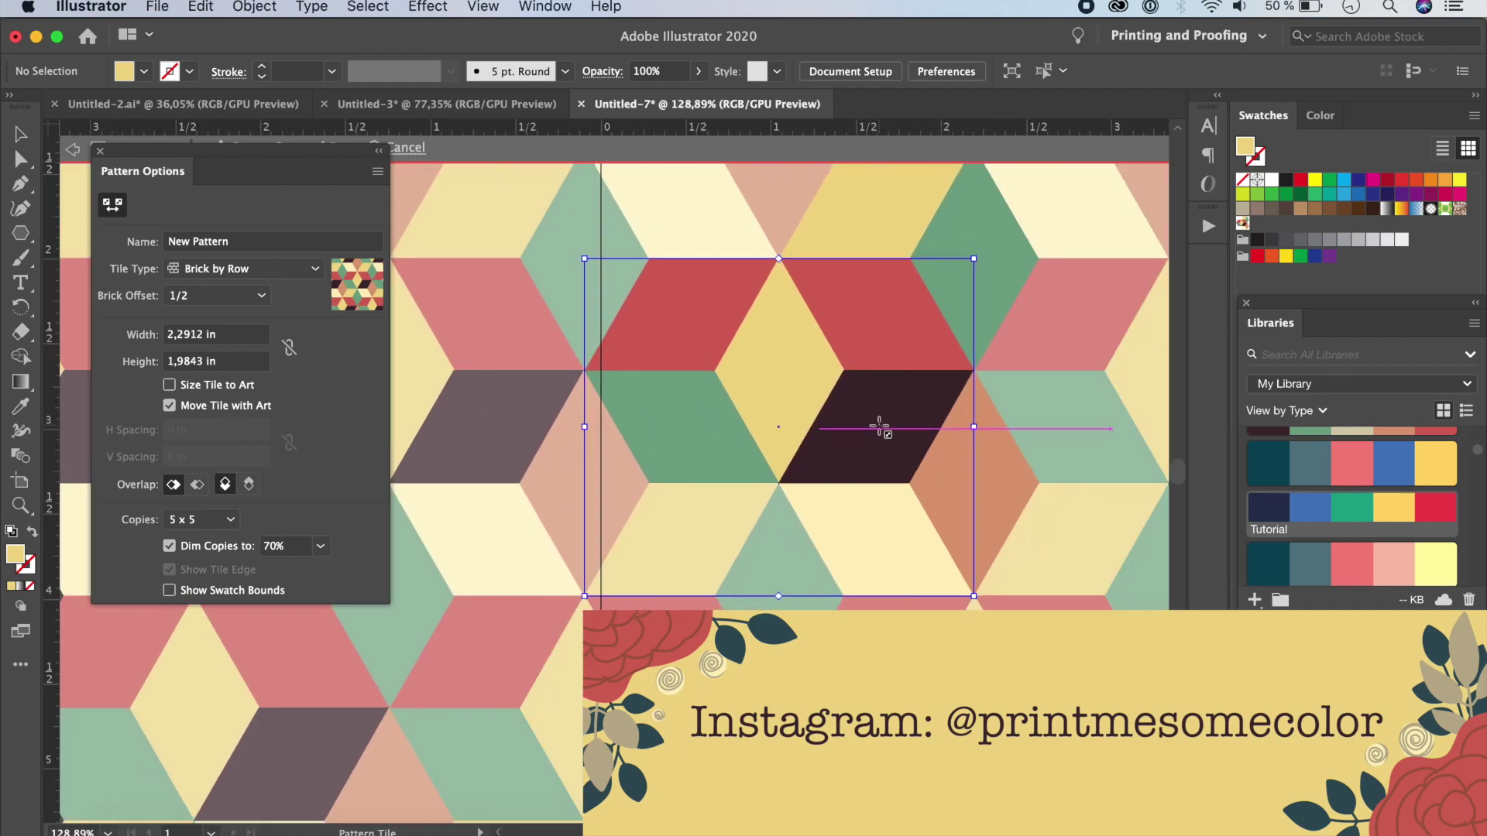
pyautogui.scroll(2, 859, 439)
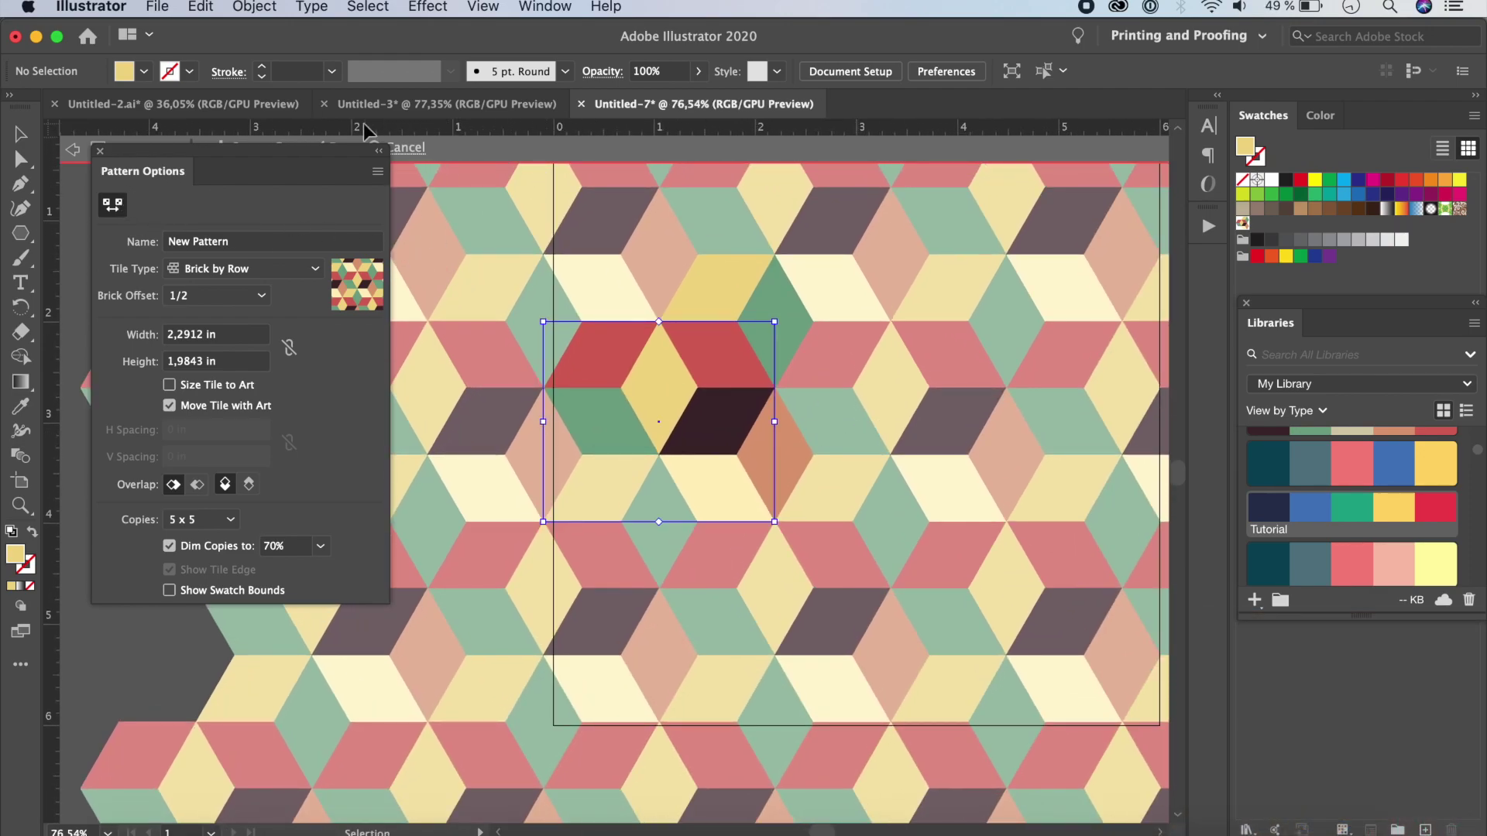
pyautogui.moveTo(341, 153); pyautogui.dragTo(331, 234)
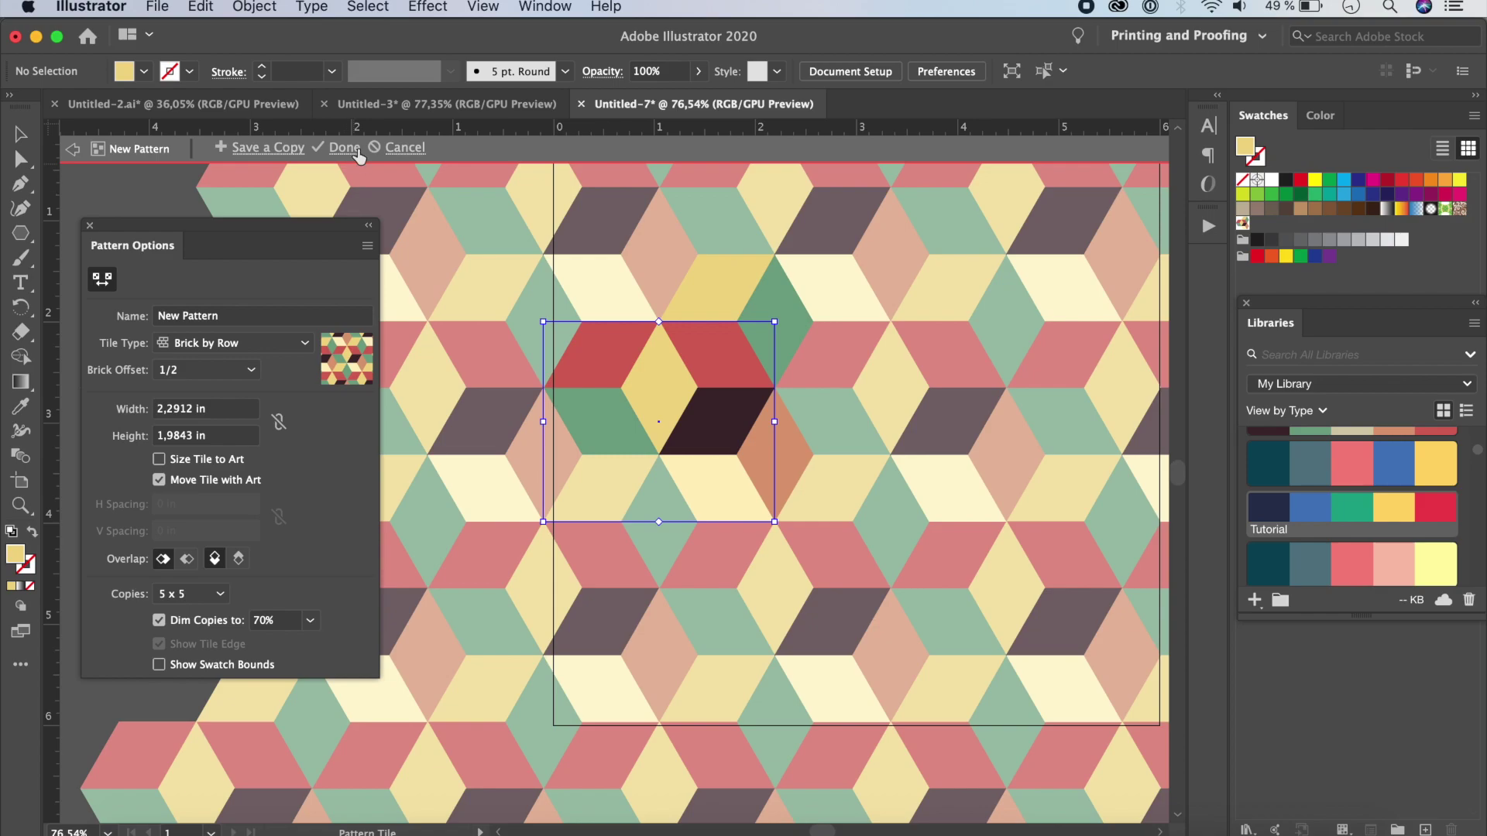
# - Exit pattern editing and draw a large rectangle across the canvas
pyautogui.click(343, 152)
pyautogui.scroll(-10, 787, 513)
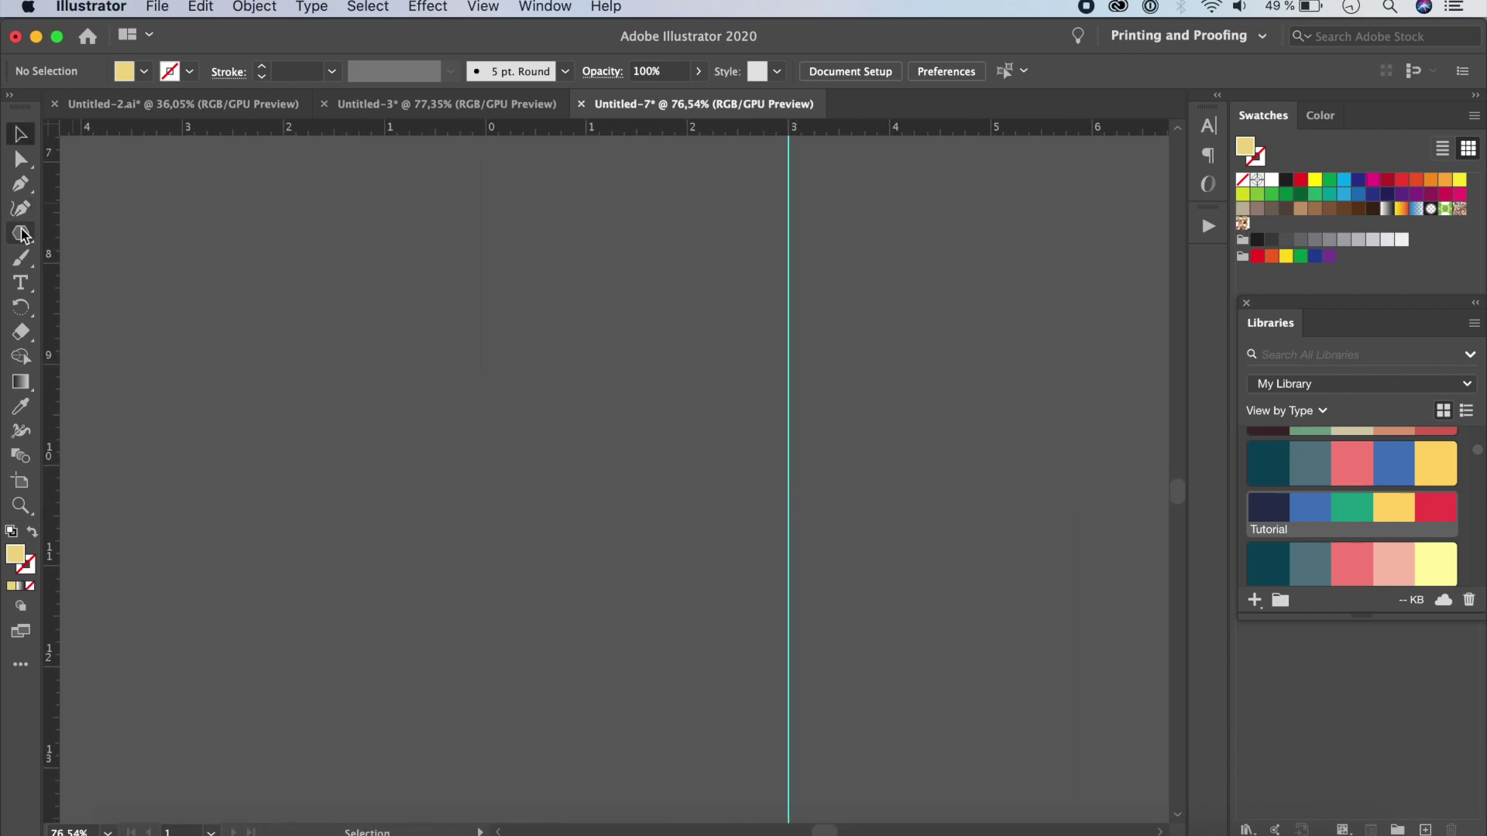
pyautogui.moveTo(20, 233); pyautogui.dragTo(67, 234)
pyautogui.moveTo(77, 183); pyautogui.dragTo(1132, 803)
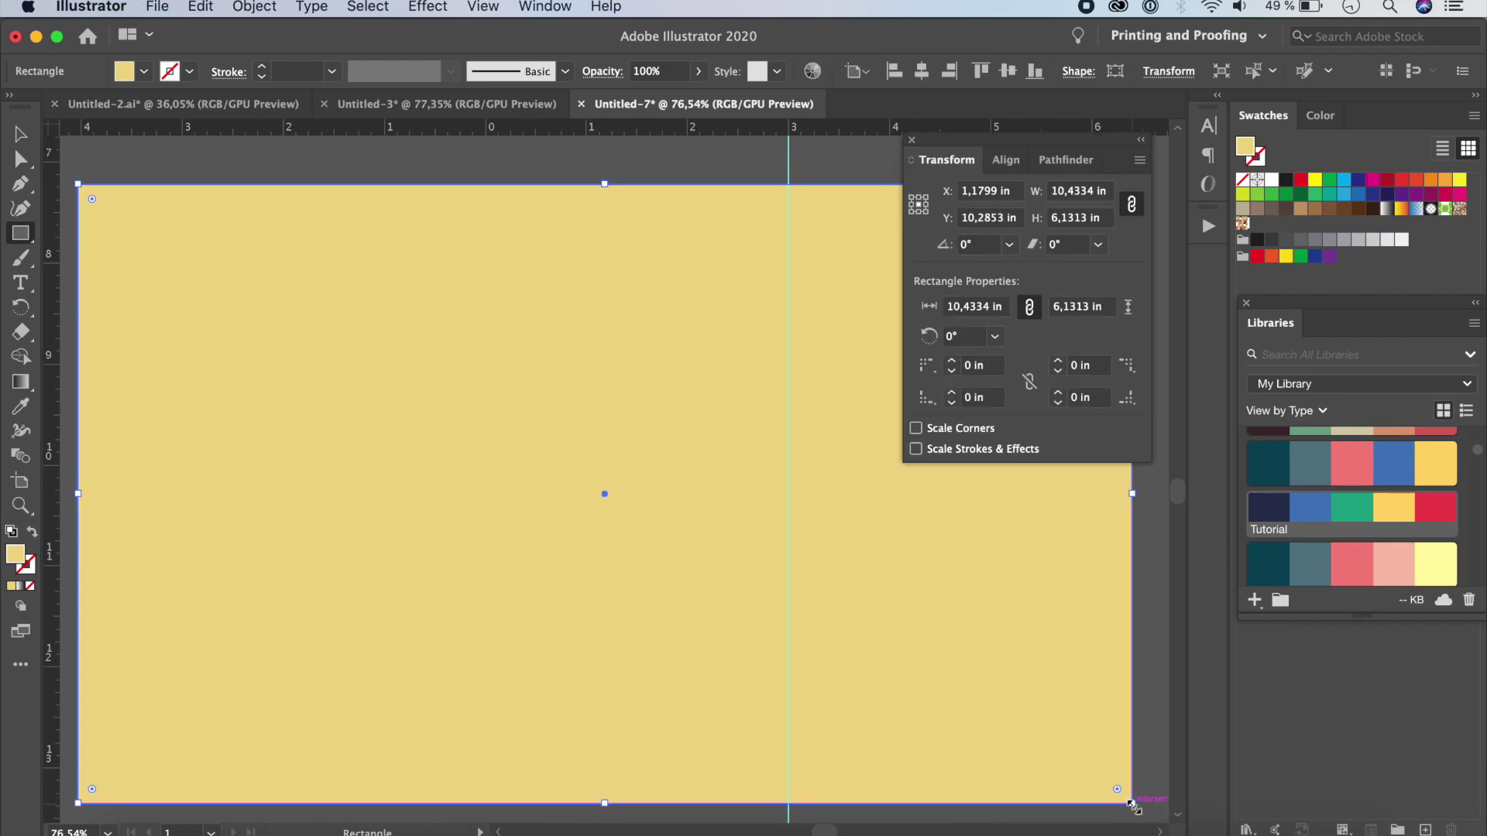
# - Fill the rectangle with the cube pattern swatch from the Swatches panel
pyautogui.press('v')
pyautogui.click(911, 139)
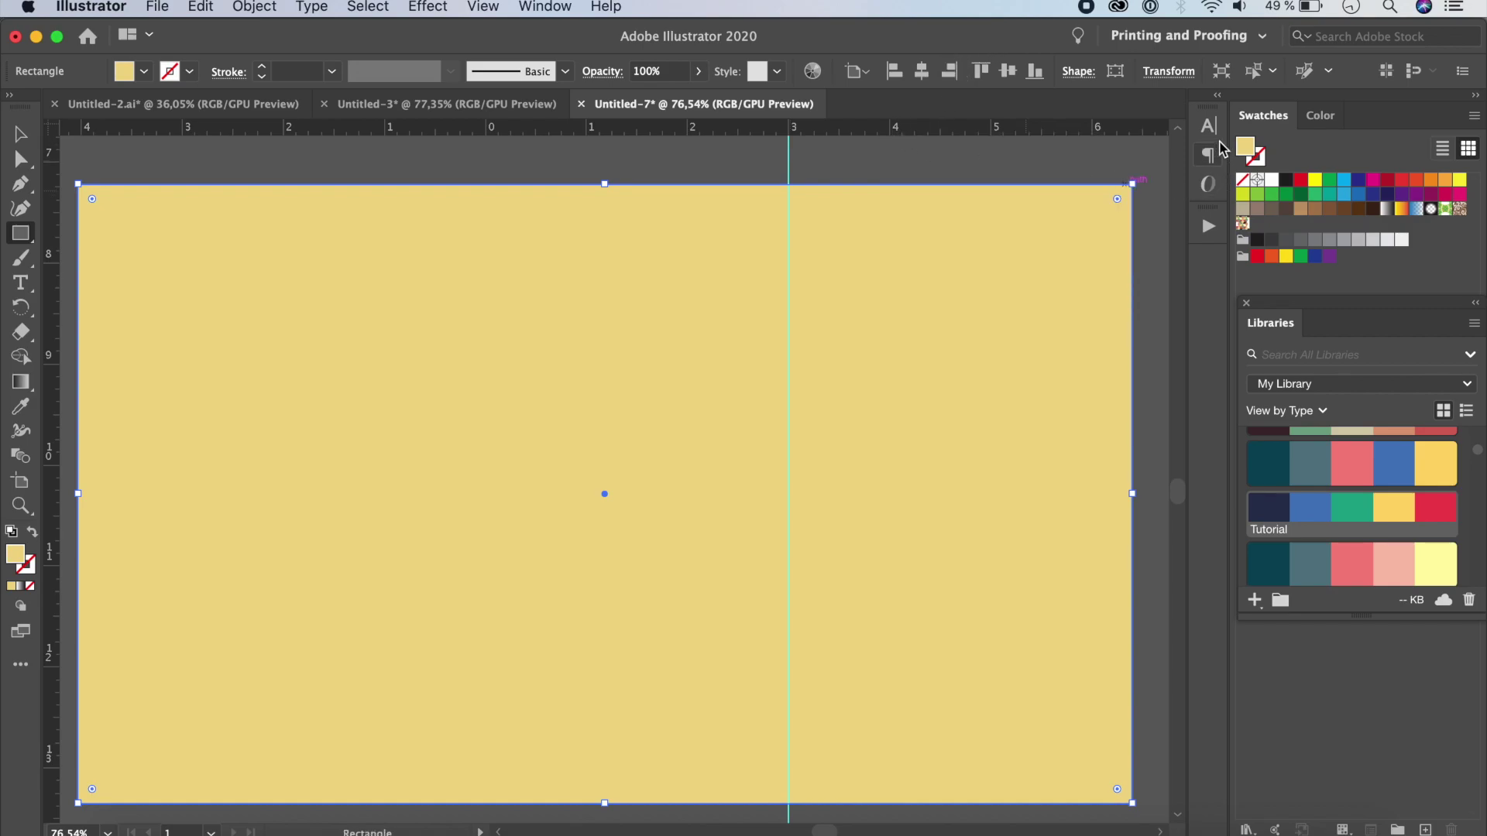
pyautogui.click(542, 9)
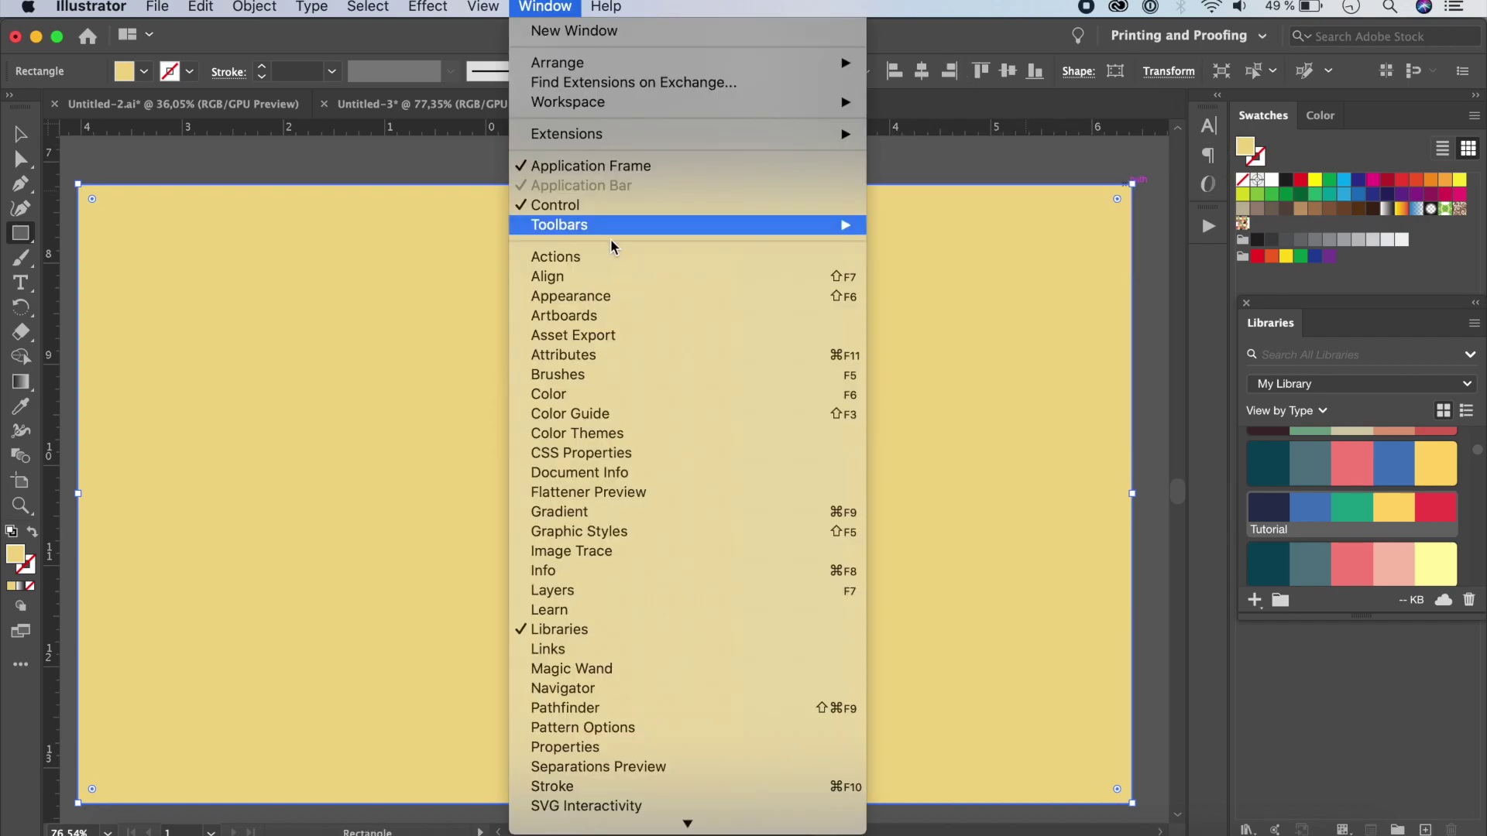
pyautogui.scroll(-5, 596, 587)
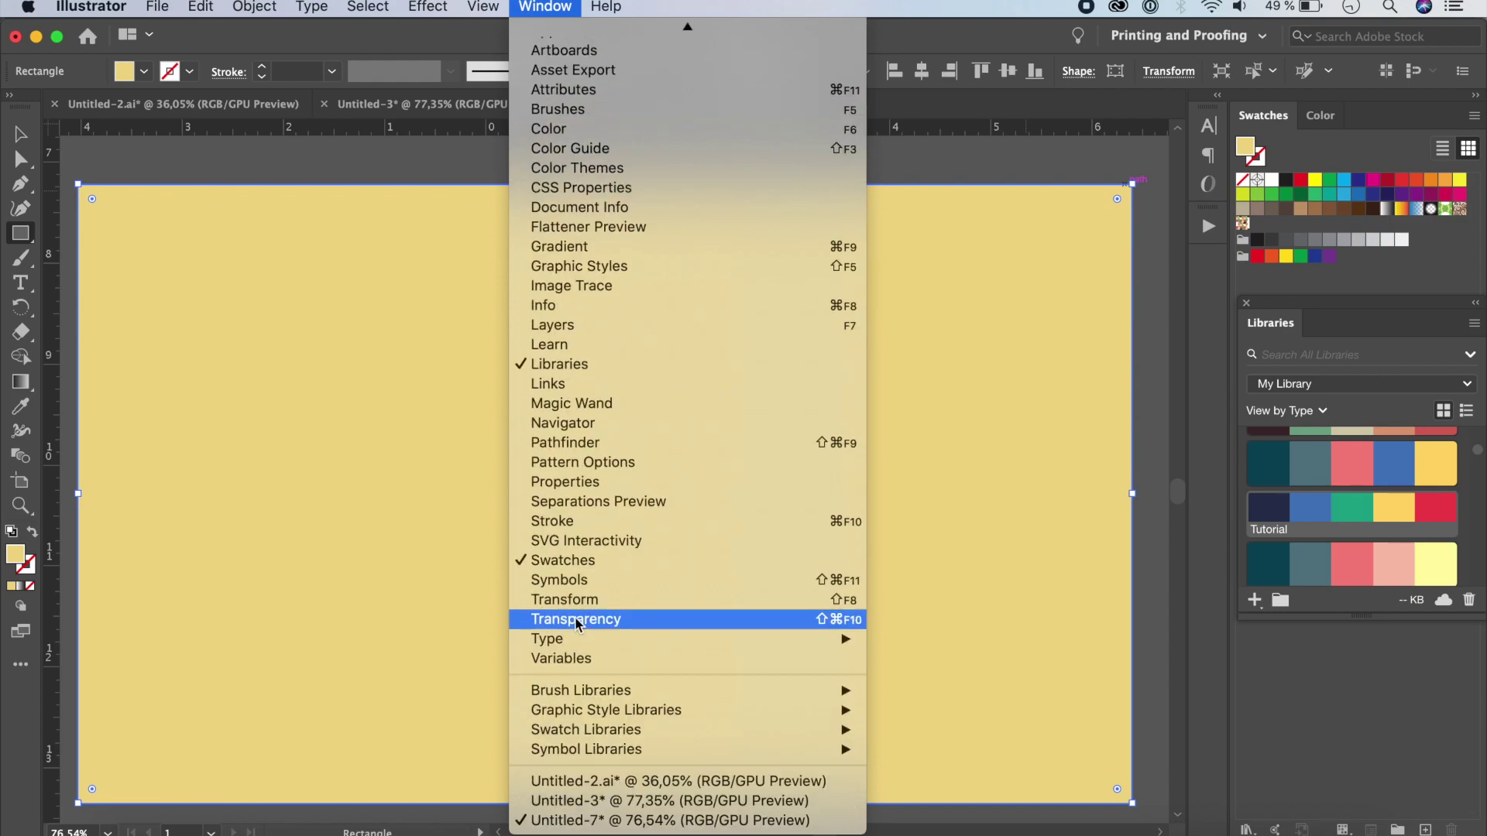
pyautogui.click(581, 564)
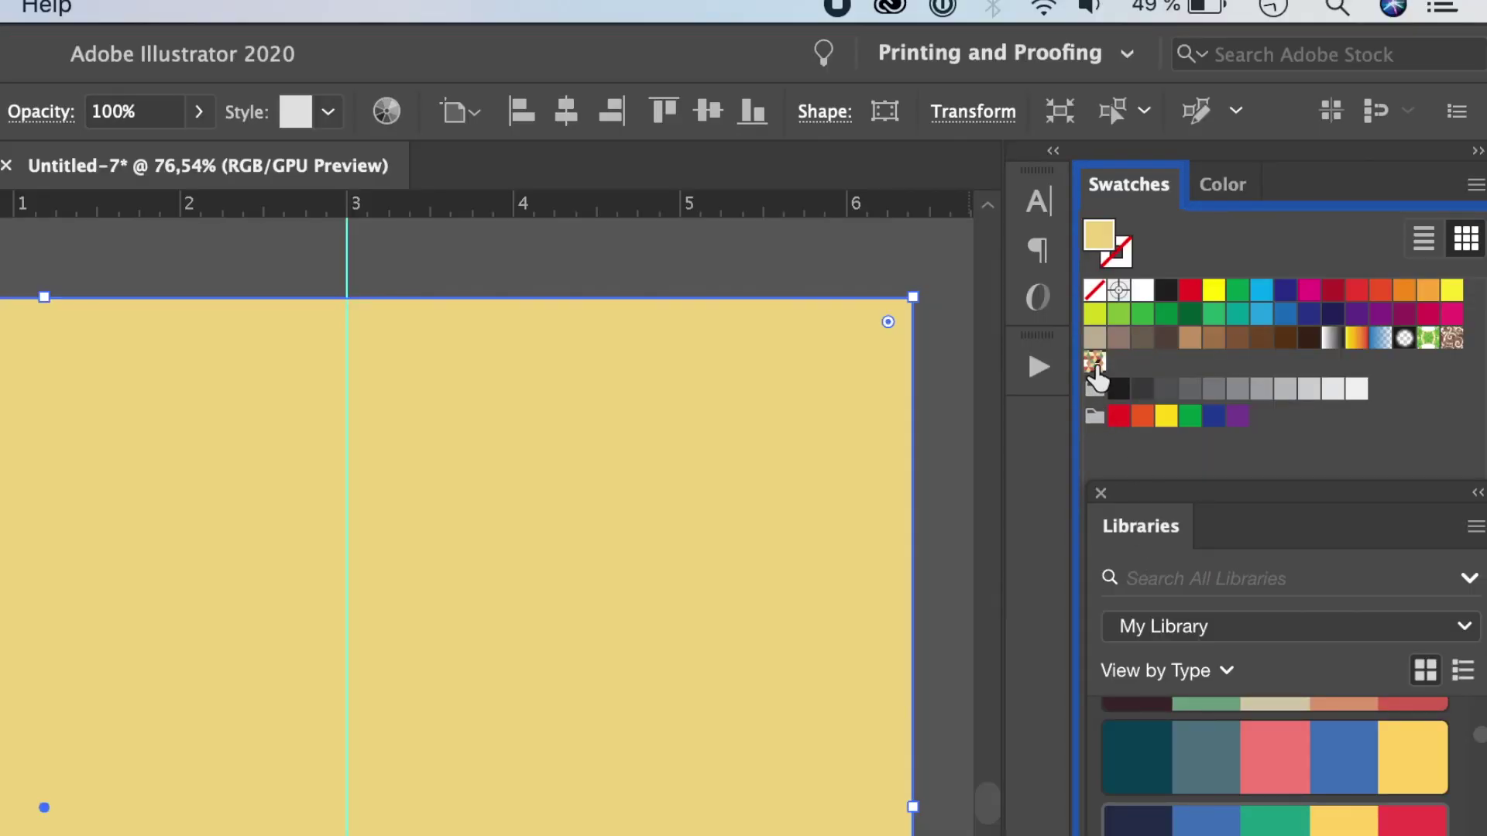
pyautogui.click(1242, 223)
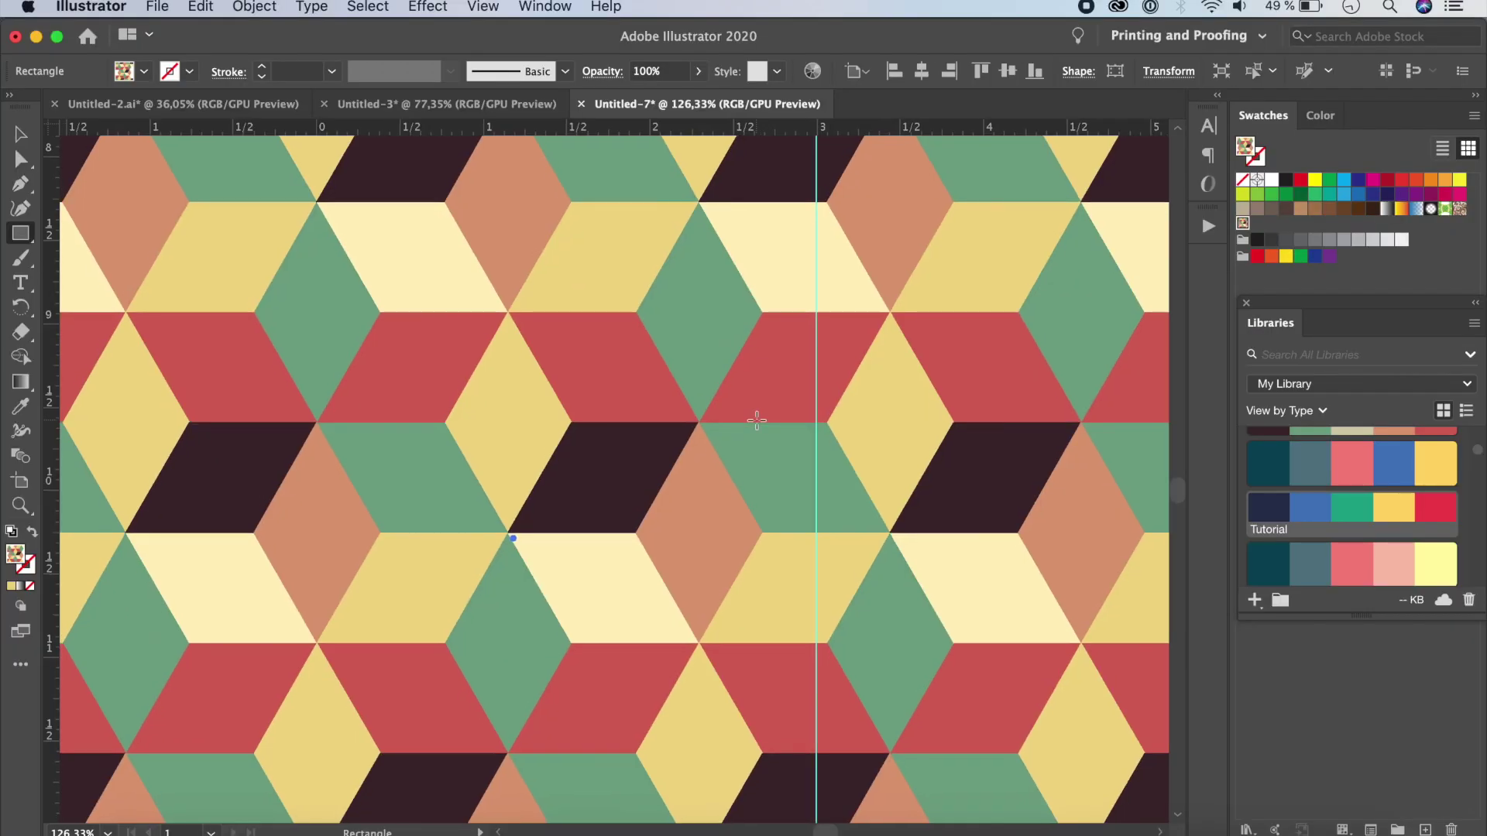
# - Move the yellow-topped cube group off the artboard onto the pasteboard
pyautogui.hscroll(-5, 755, 422)
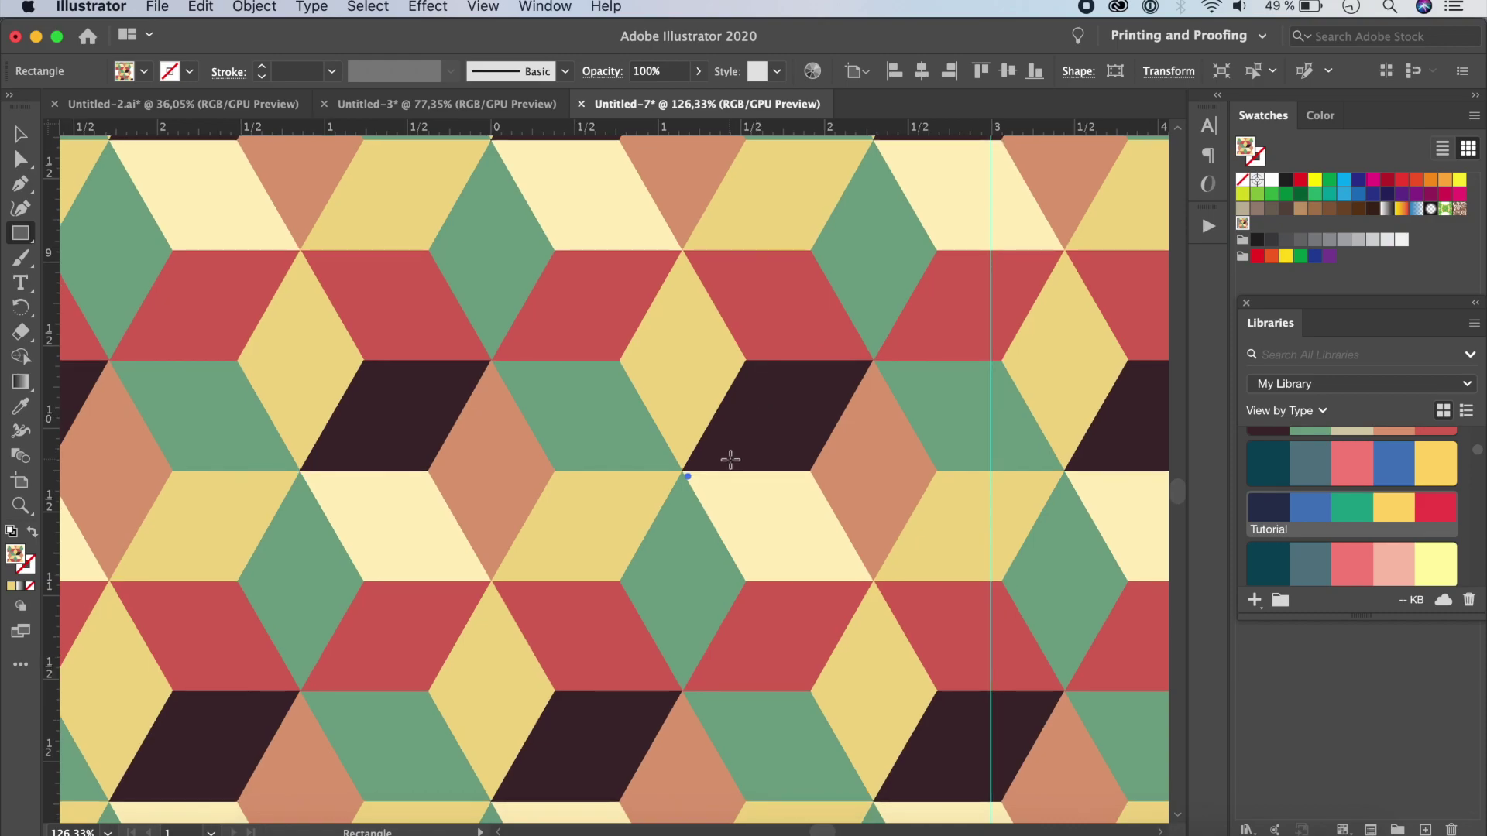
pyautogui.scroll(2, 727, 454)
pyautogui.press('v')
pyautogui.scroll(-5, 1005, 464)
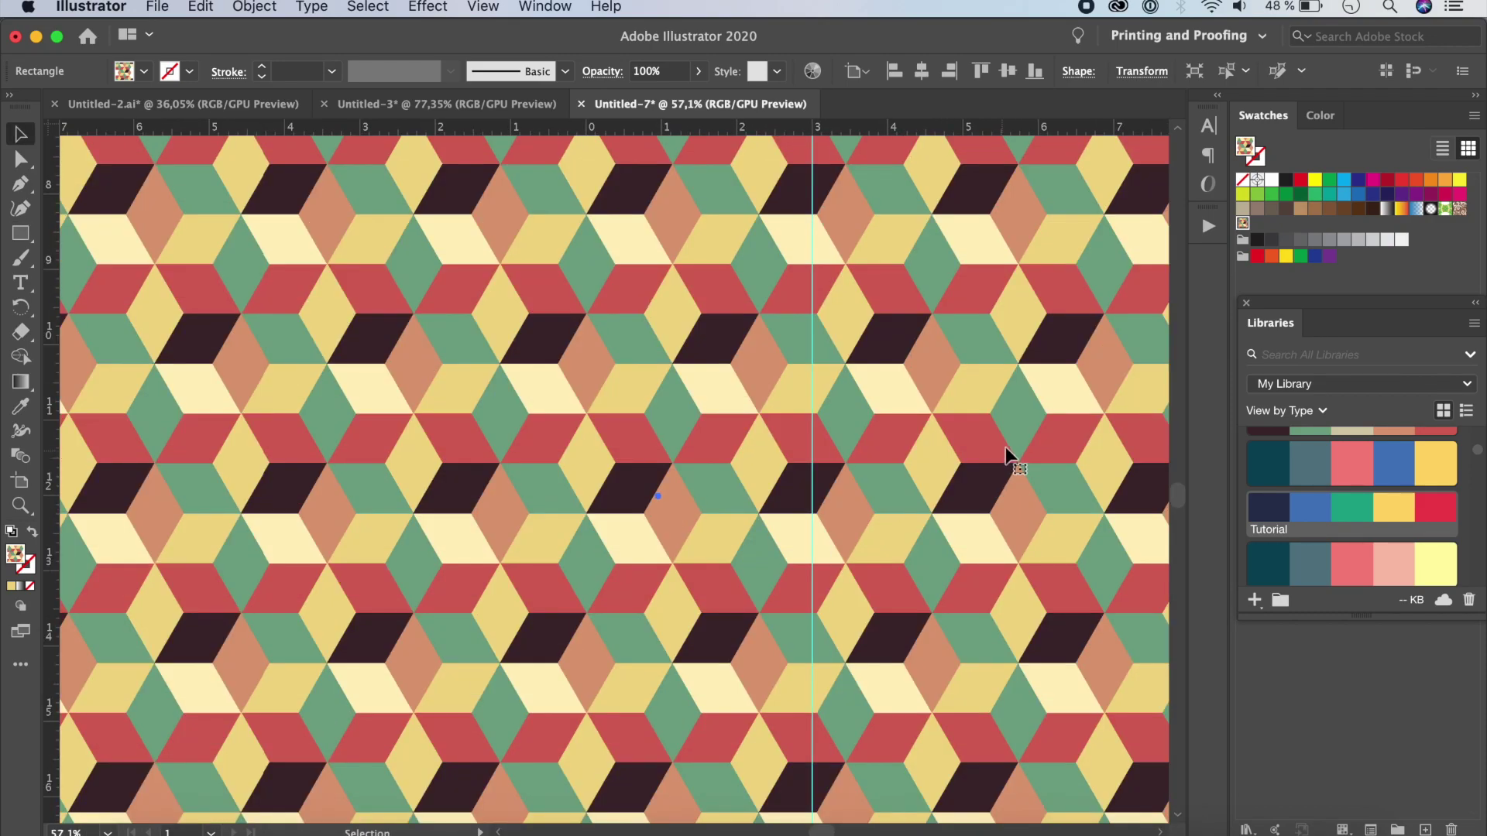
pyautogui.scroll(2, 1005, 448)
pyautogui.scroll(2, 1008, 443)
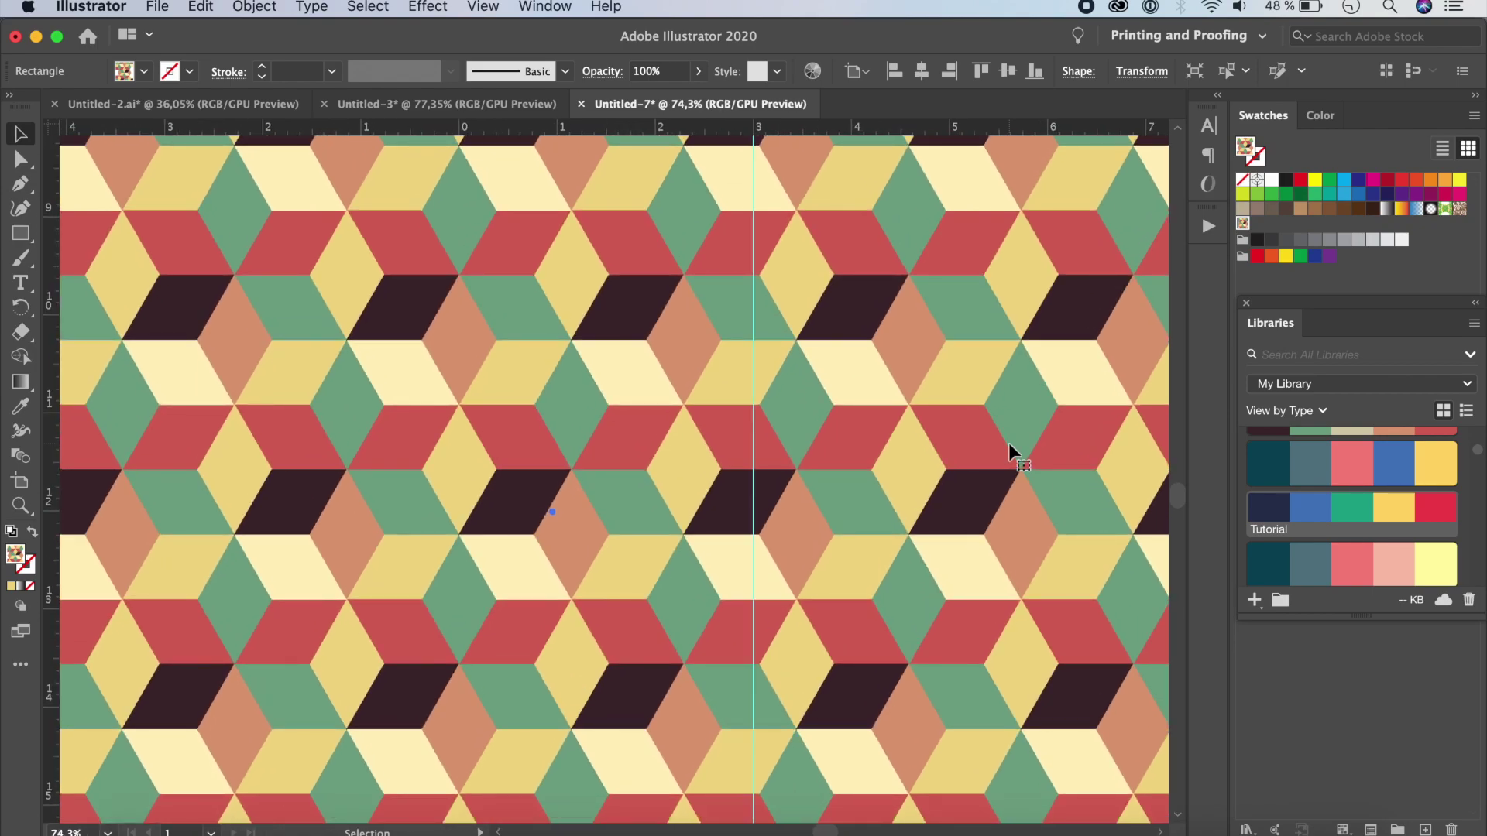
pyautogui.scroll(3, 1009, 443)
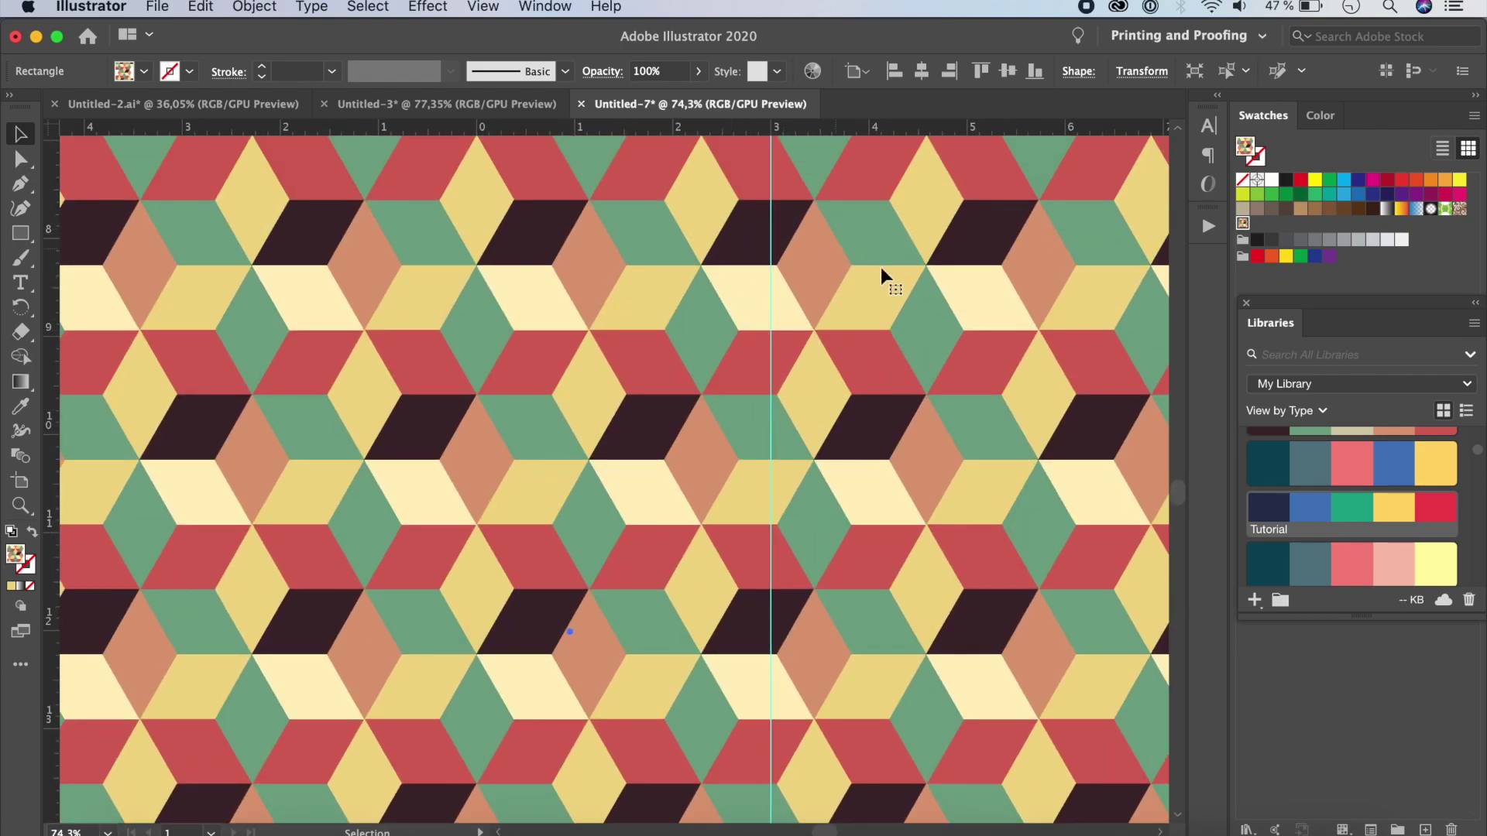
pyautogui.scroll(10, 852, 369)
pyautogui.scroll(3, 853, 371)
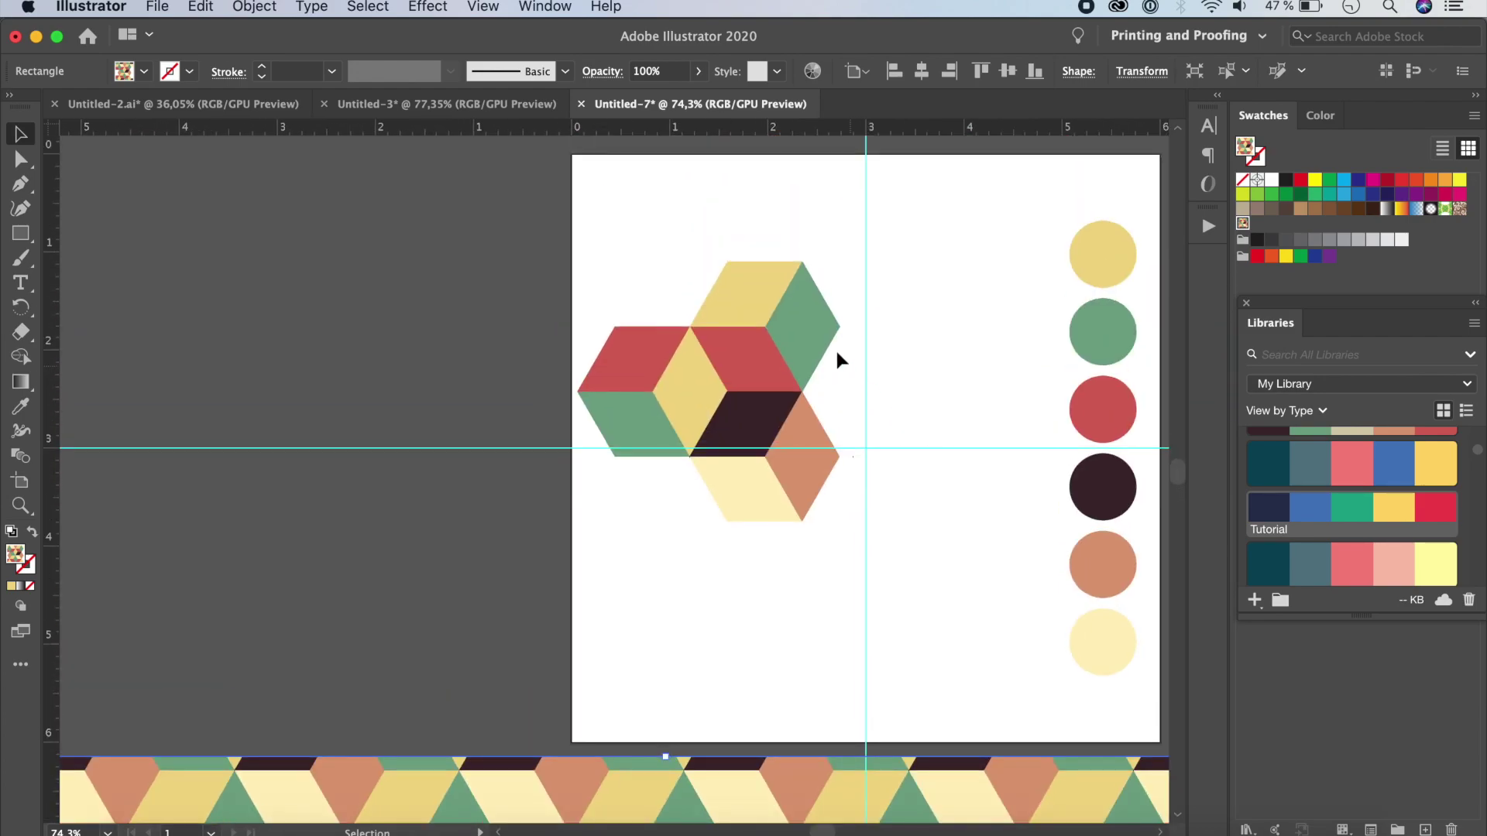
pyautogui.click(788, 360)
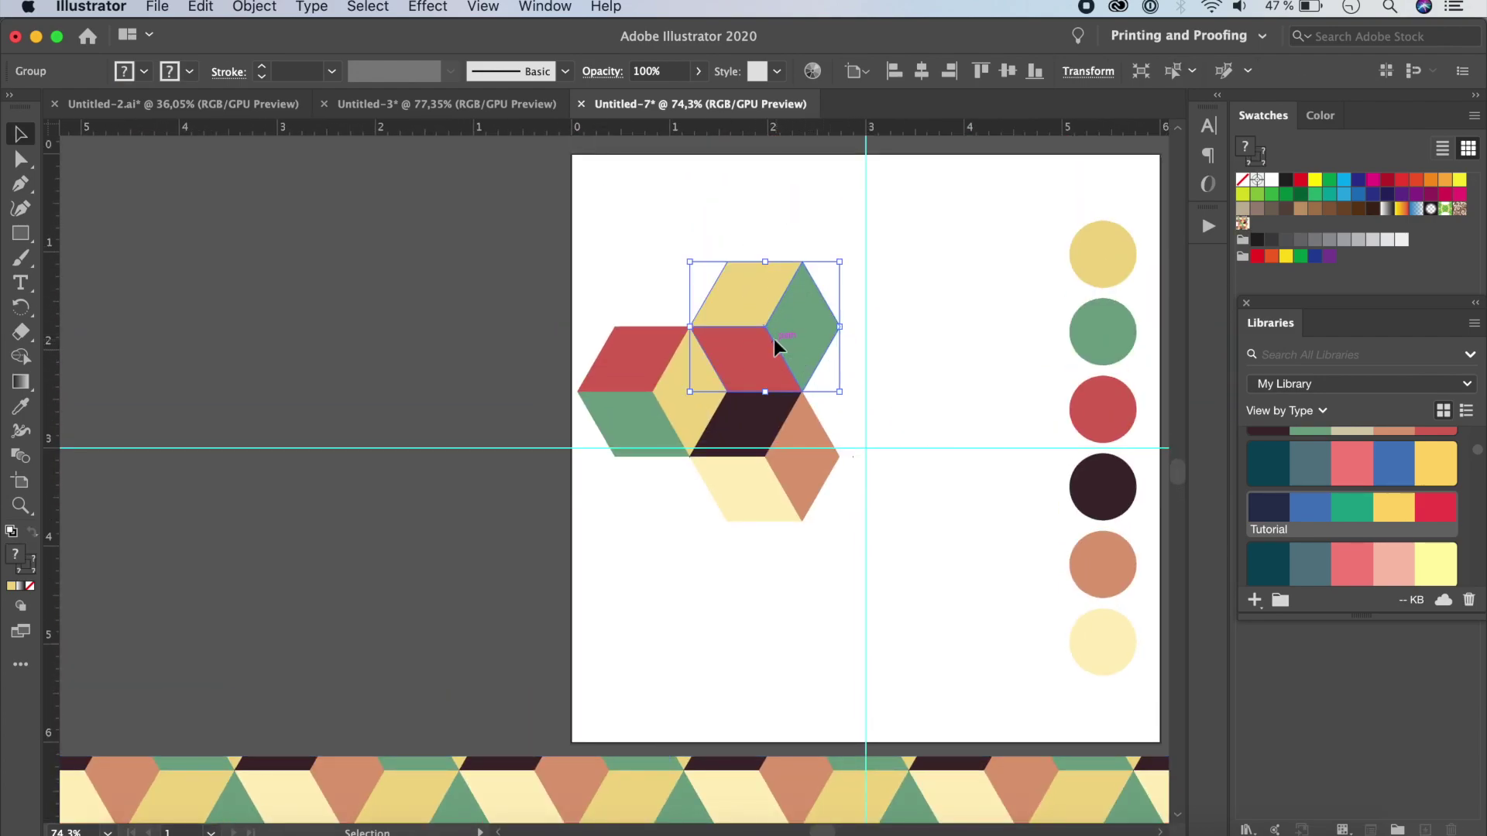
pyautogui.moveTo(774, 337); pyautogui.dragTo(176, 288)
# - Marquee-select the two cubes remaining on the artboard
pyautogui.click(378, 639)
pyautogui.moveTo(573, 278); pyautogui.dragTo(839, 555)
pyautogui.click(252, 6)
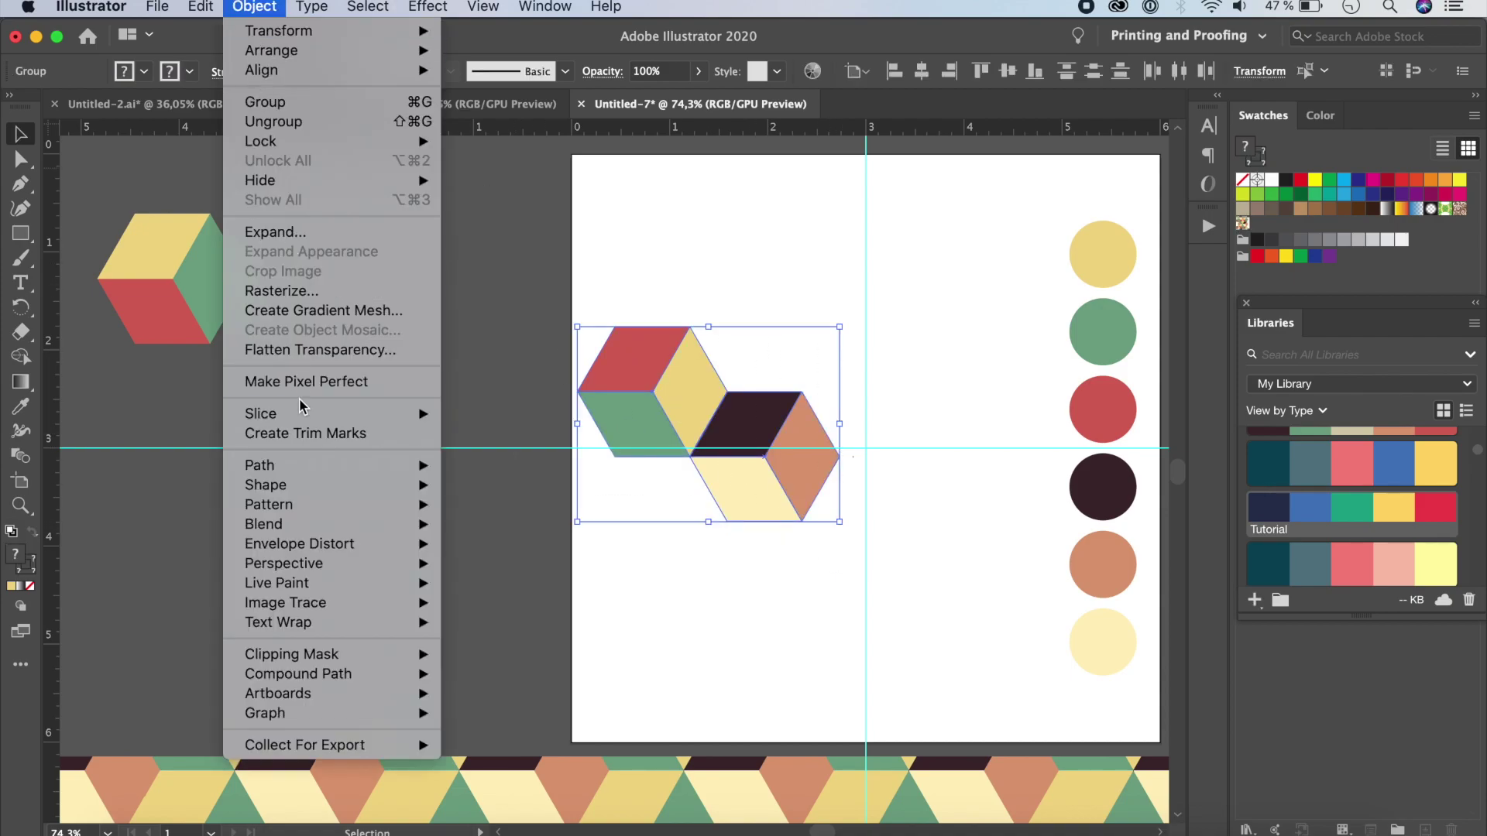
# - Make a new pattern from the two cubes, keeping Grid tiling after trying Brick by Row
pyautogui.moveTo(294, 507)
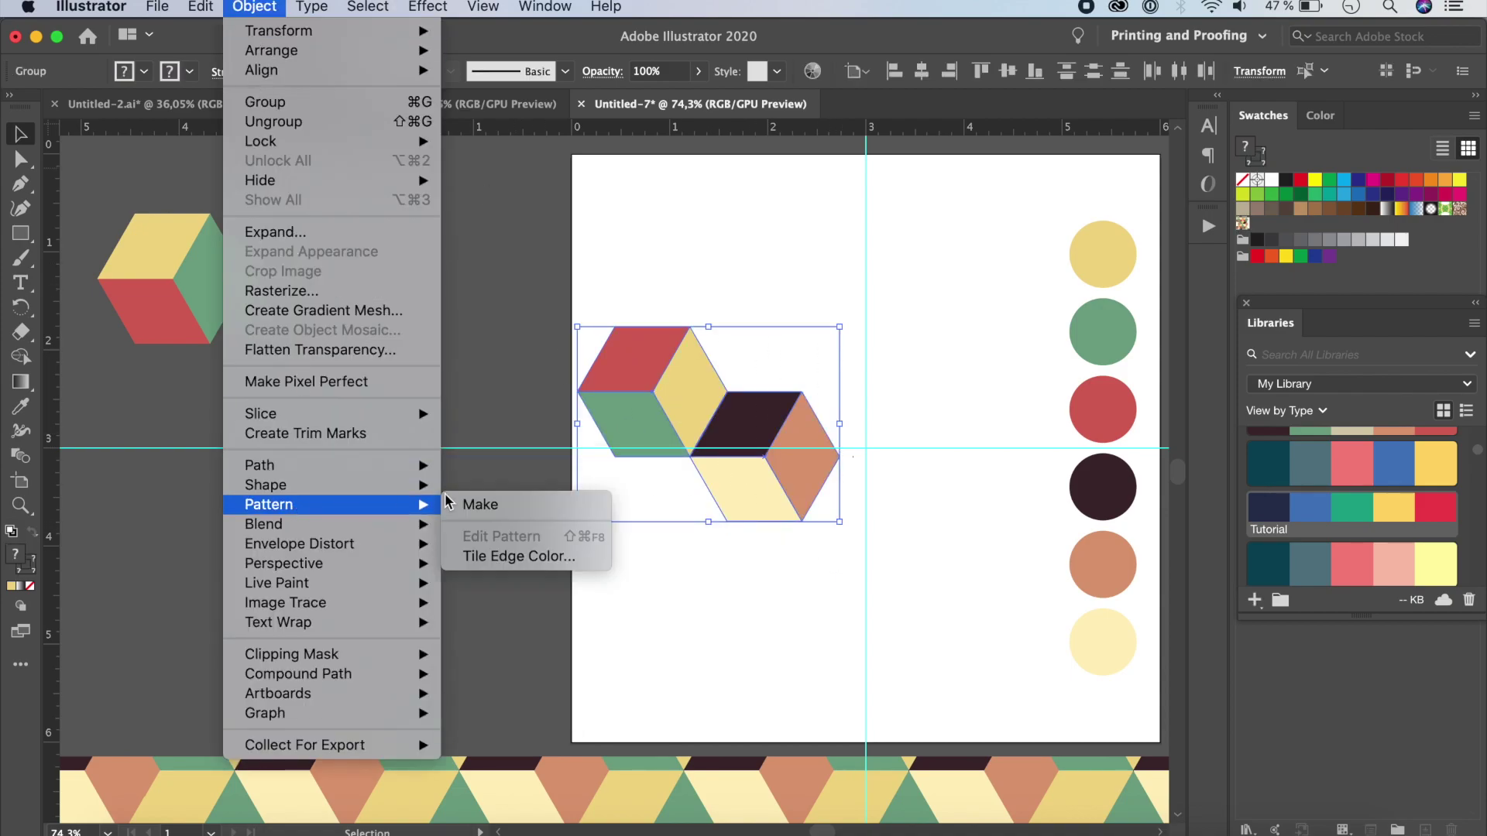
pyautogui.click(488, 501)
pyautogui.click(939, 481)
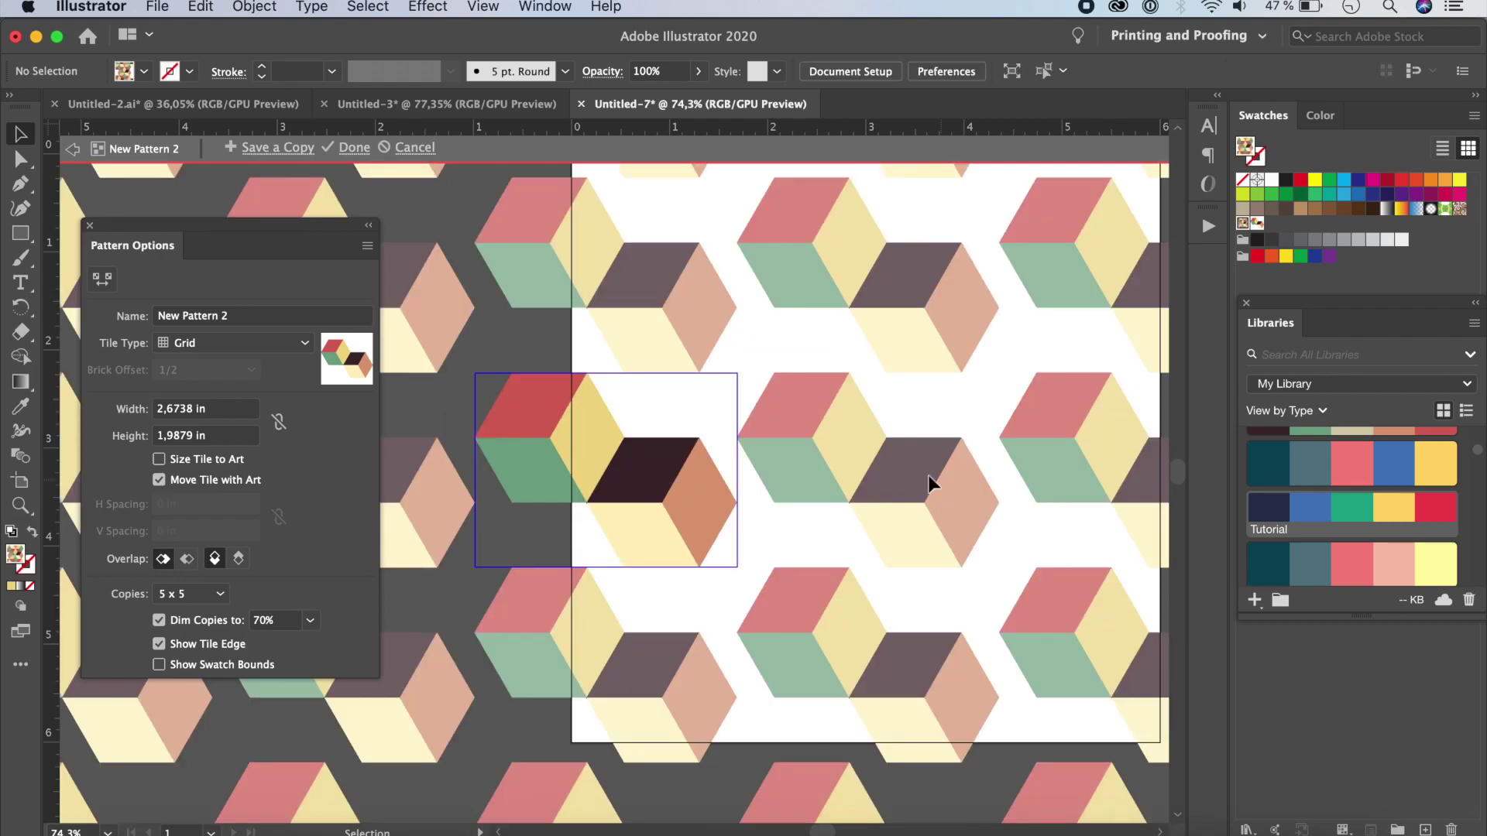
pyautogui.click(199, 343)
pyautogui.click(219, 389)
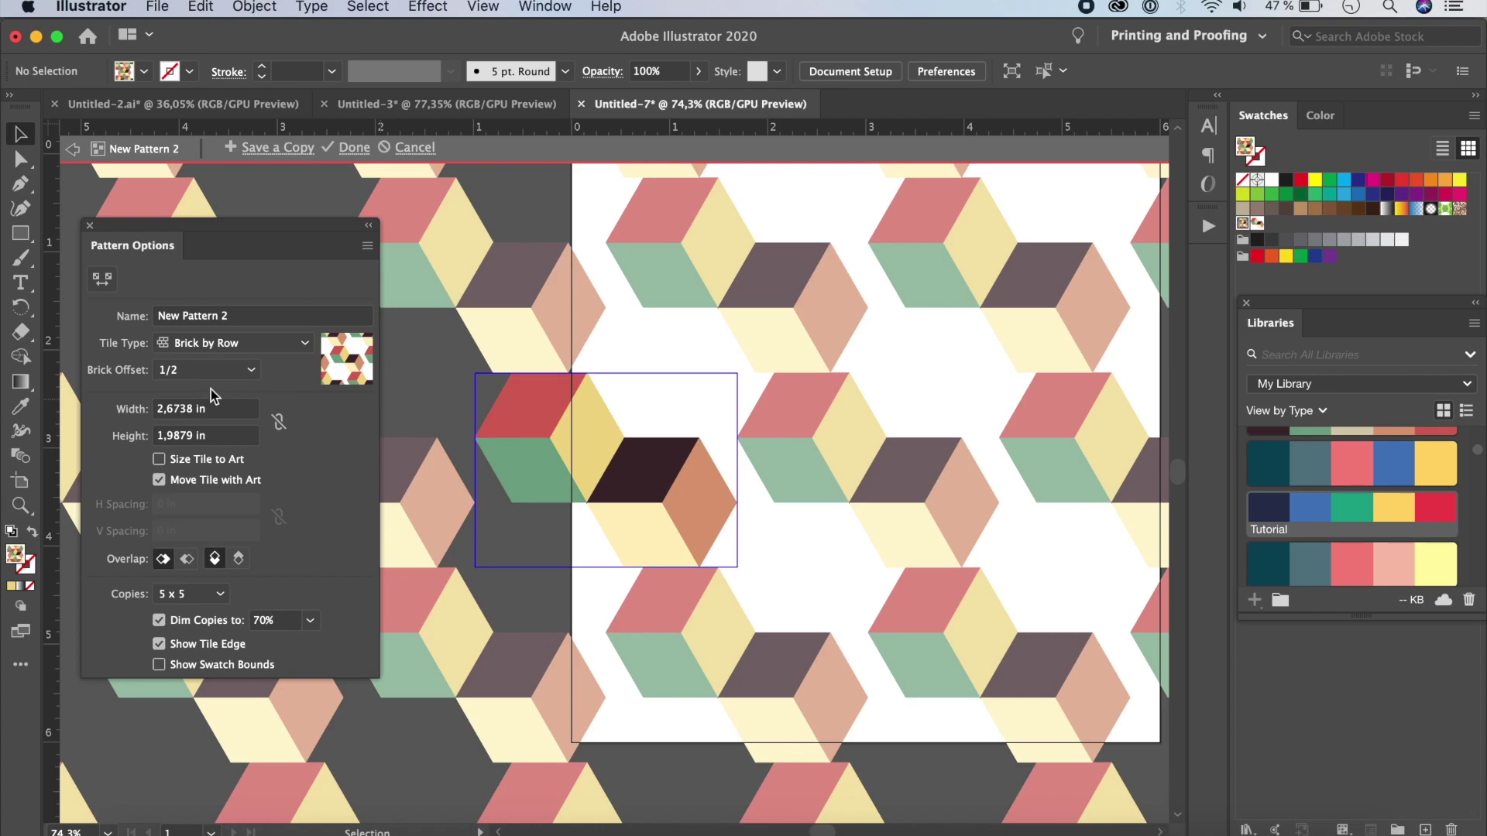
pyautogui.click(217, 350)
pyautogui.click(212, 361)
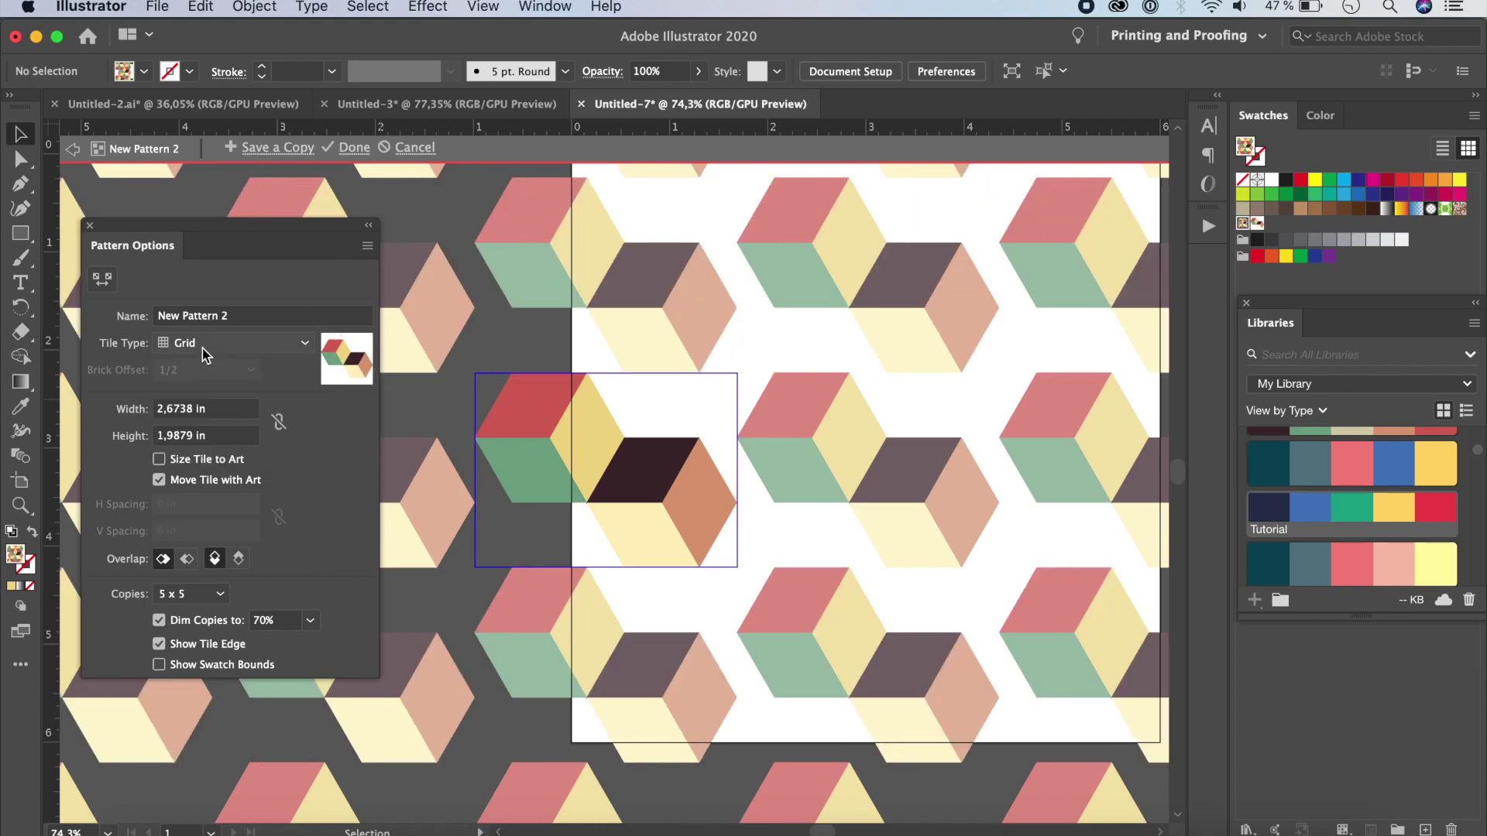
# - Resize the pattern tile with the Pattern Tile Tool to 2,293 × 1,3217 in
pyautogui.click(101, 281)
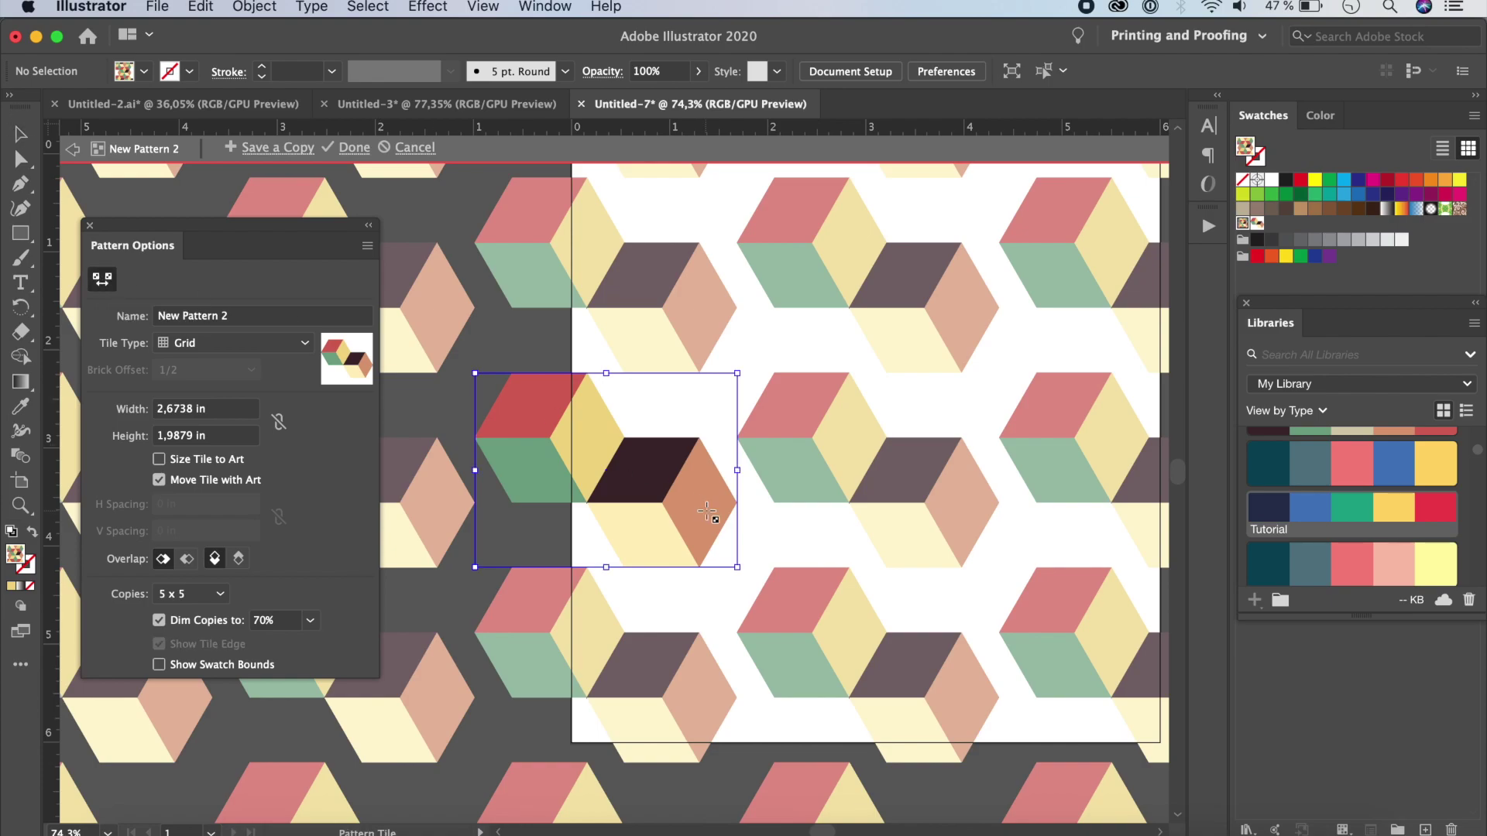
pyautogui.moveTo(605, 373); pyautogui.dragTo(607, 431)
pyautogui.moveTo(742, 507); pyautogui.dragTo(702, 495)
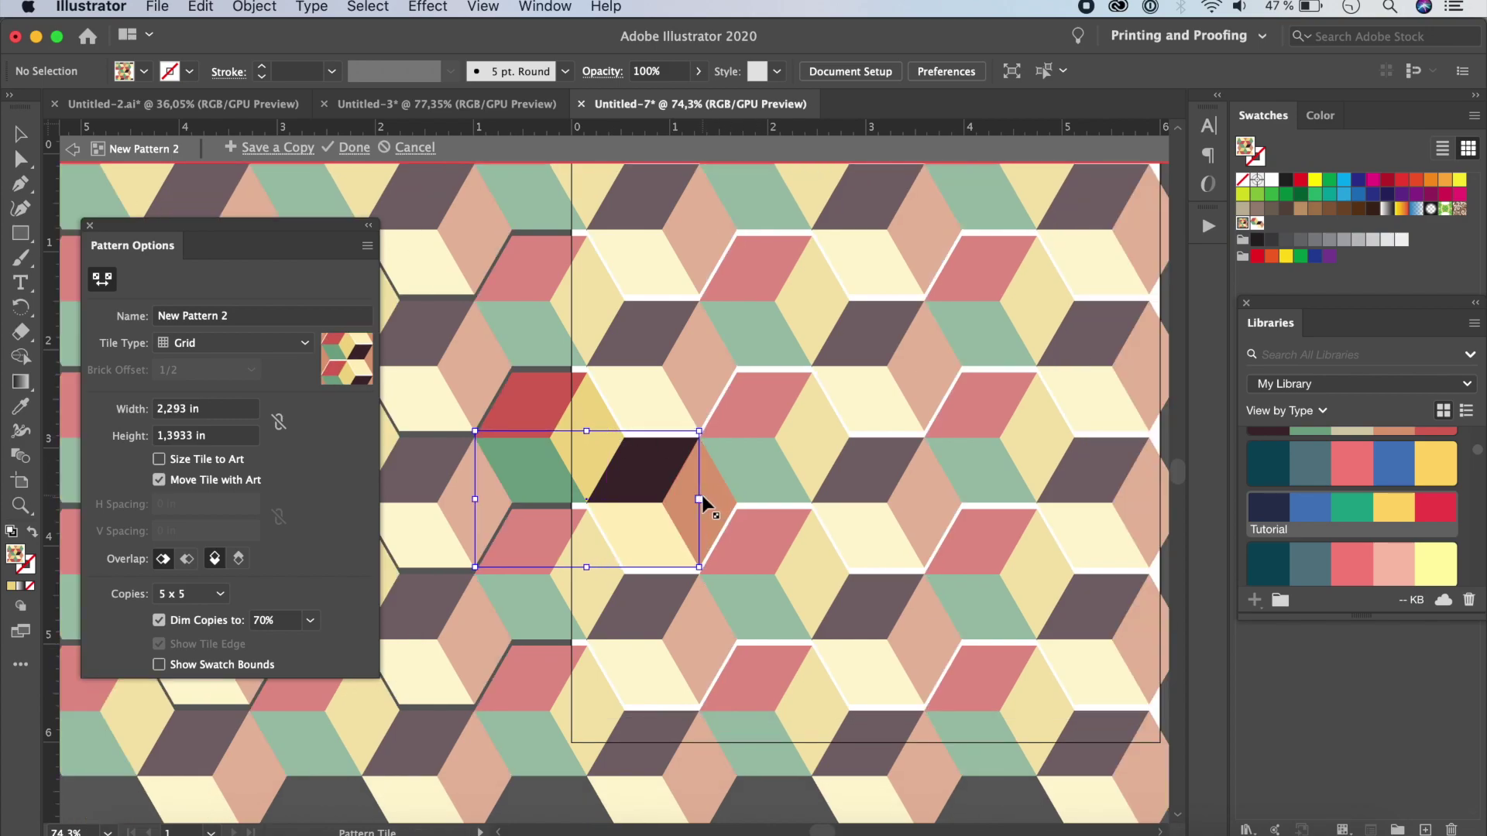
pyautogui.moveTo(586, 431); pyautogui.dragTo(585, 445)
pyautogui.scroll(6, 762, 549)
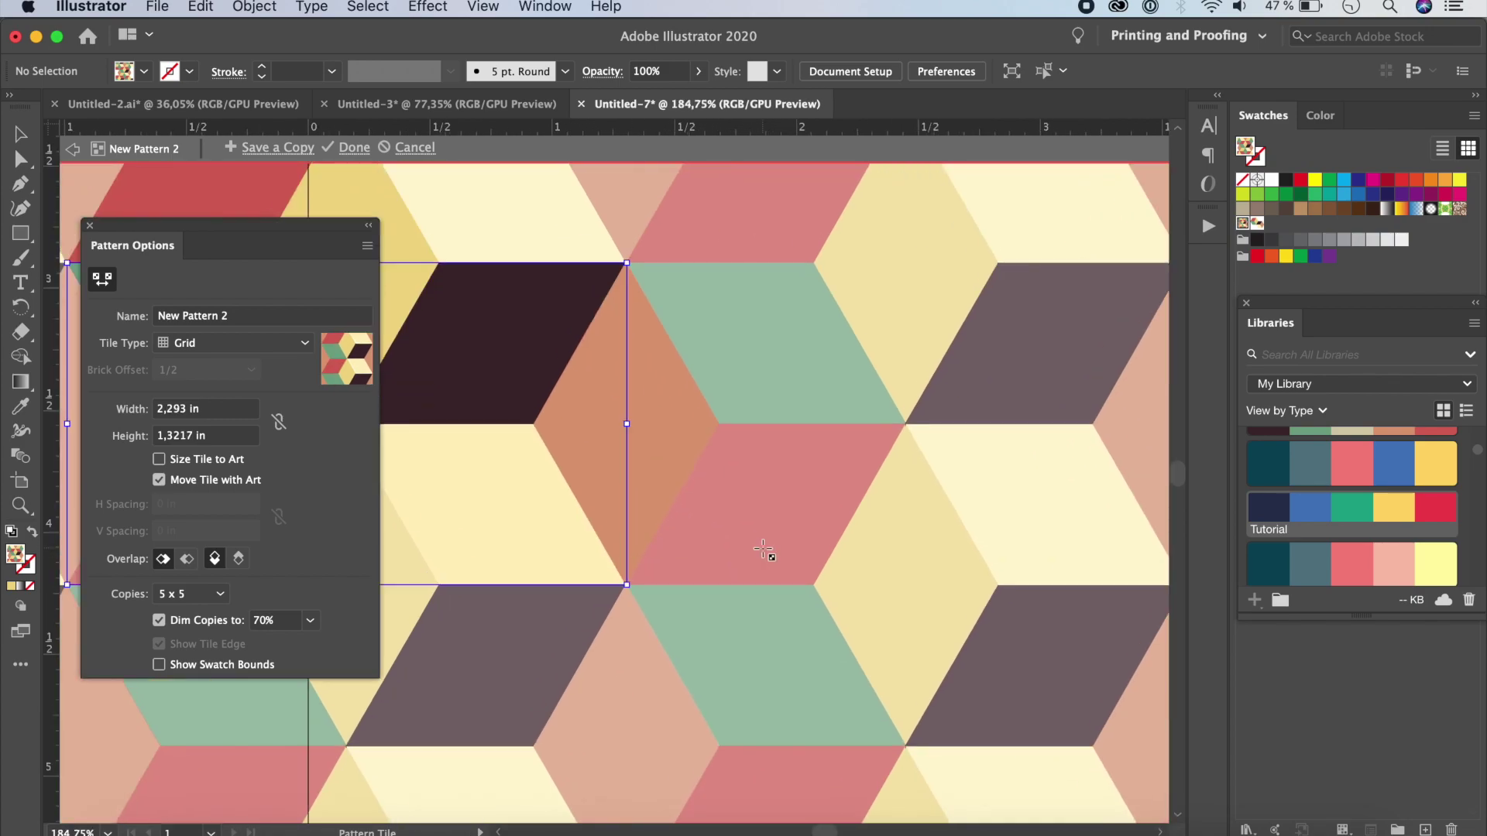
pyautogui.scroll(-6, 763, 548)
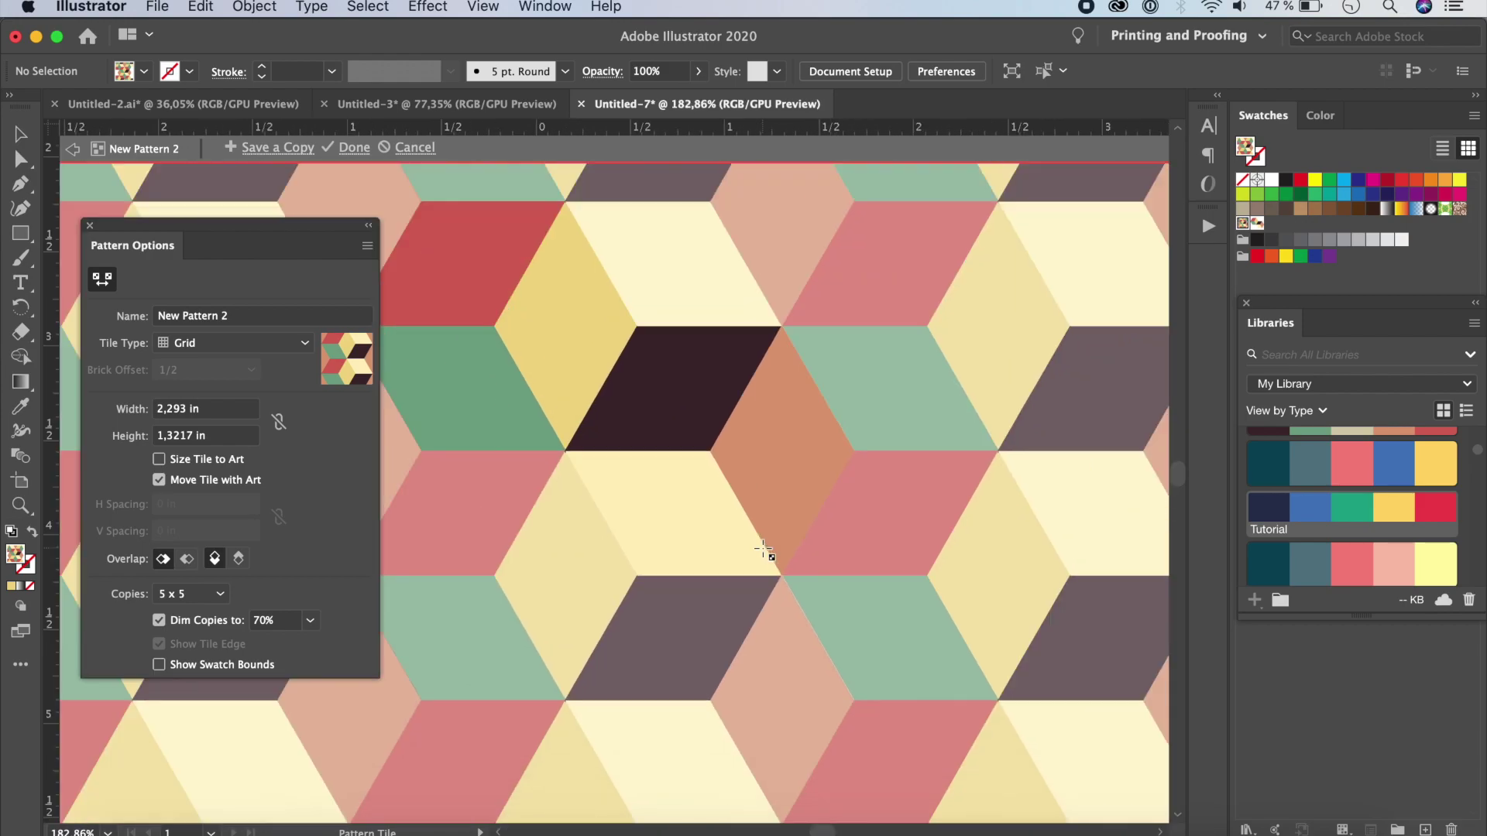
# - Exit pattern editing and select the large rectangle filled with New Pattern 2
pyautogui.click(353, 148)
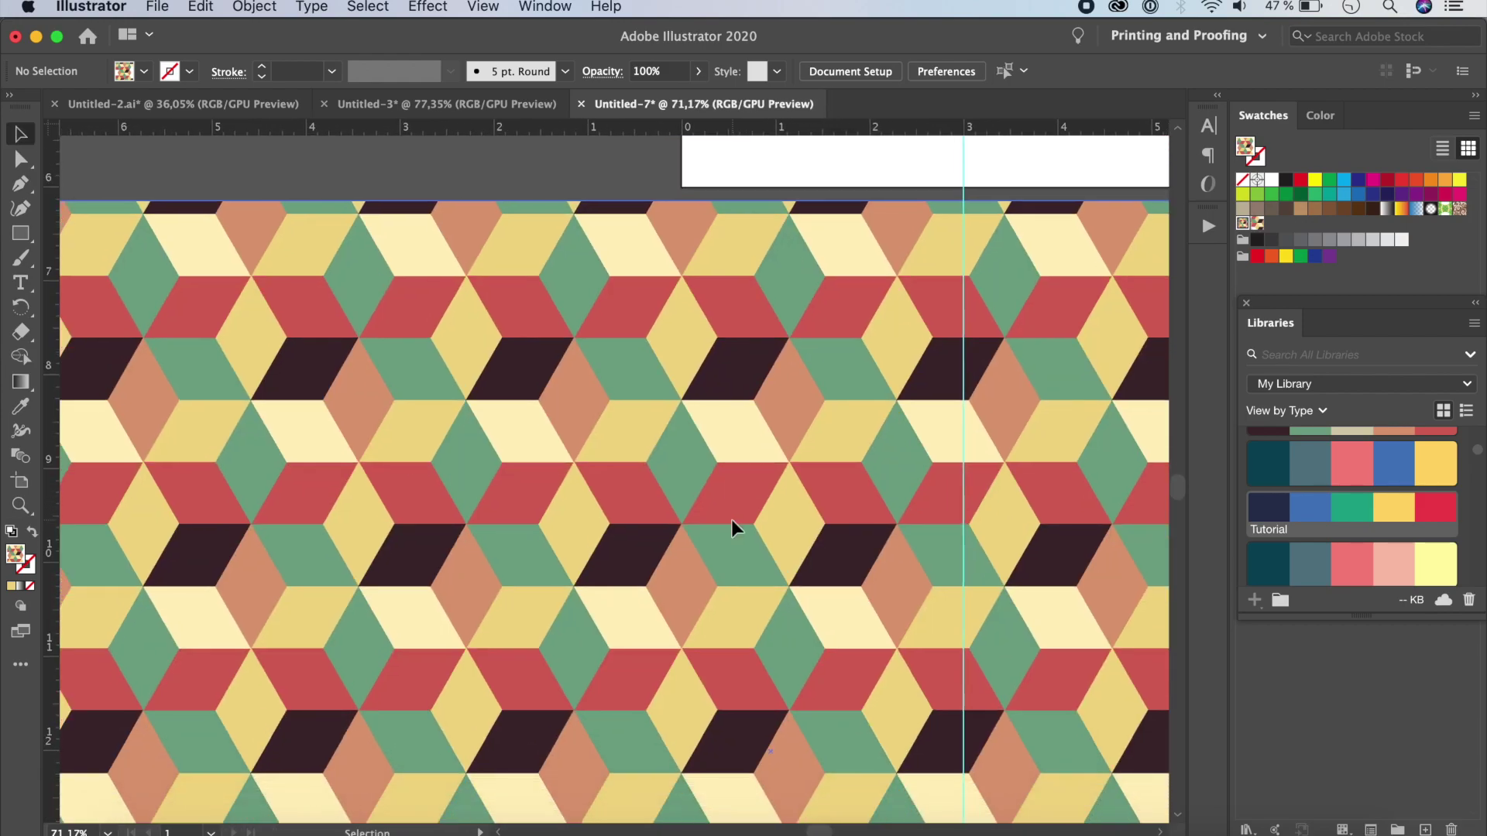
pyautogui.click(779, 513)
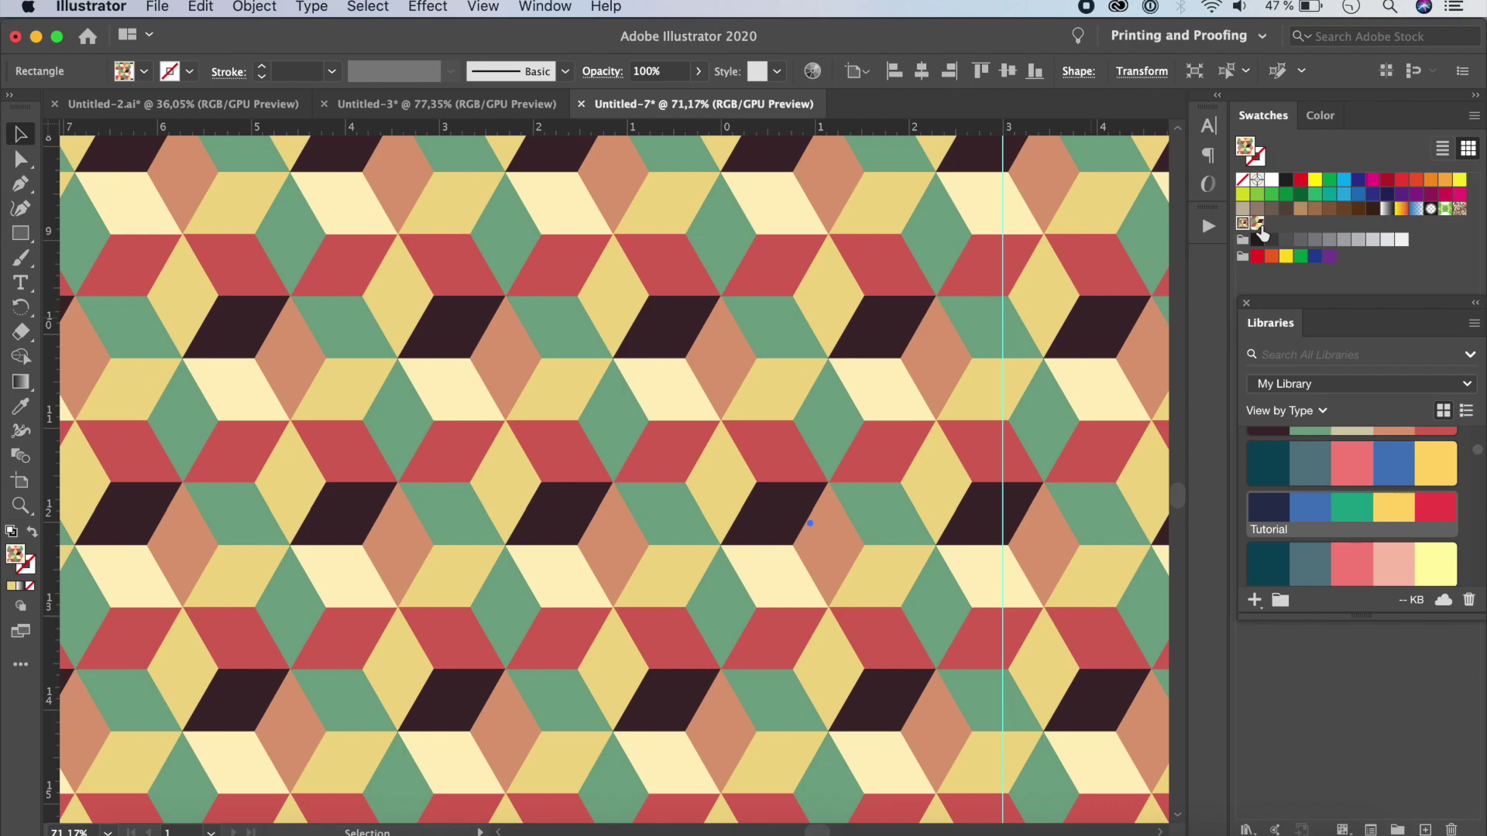
pyautogui.hscroll(-2, 951, 573)
pyautogui.scroll(-2, 951, 569)
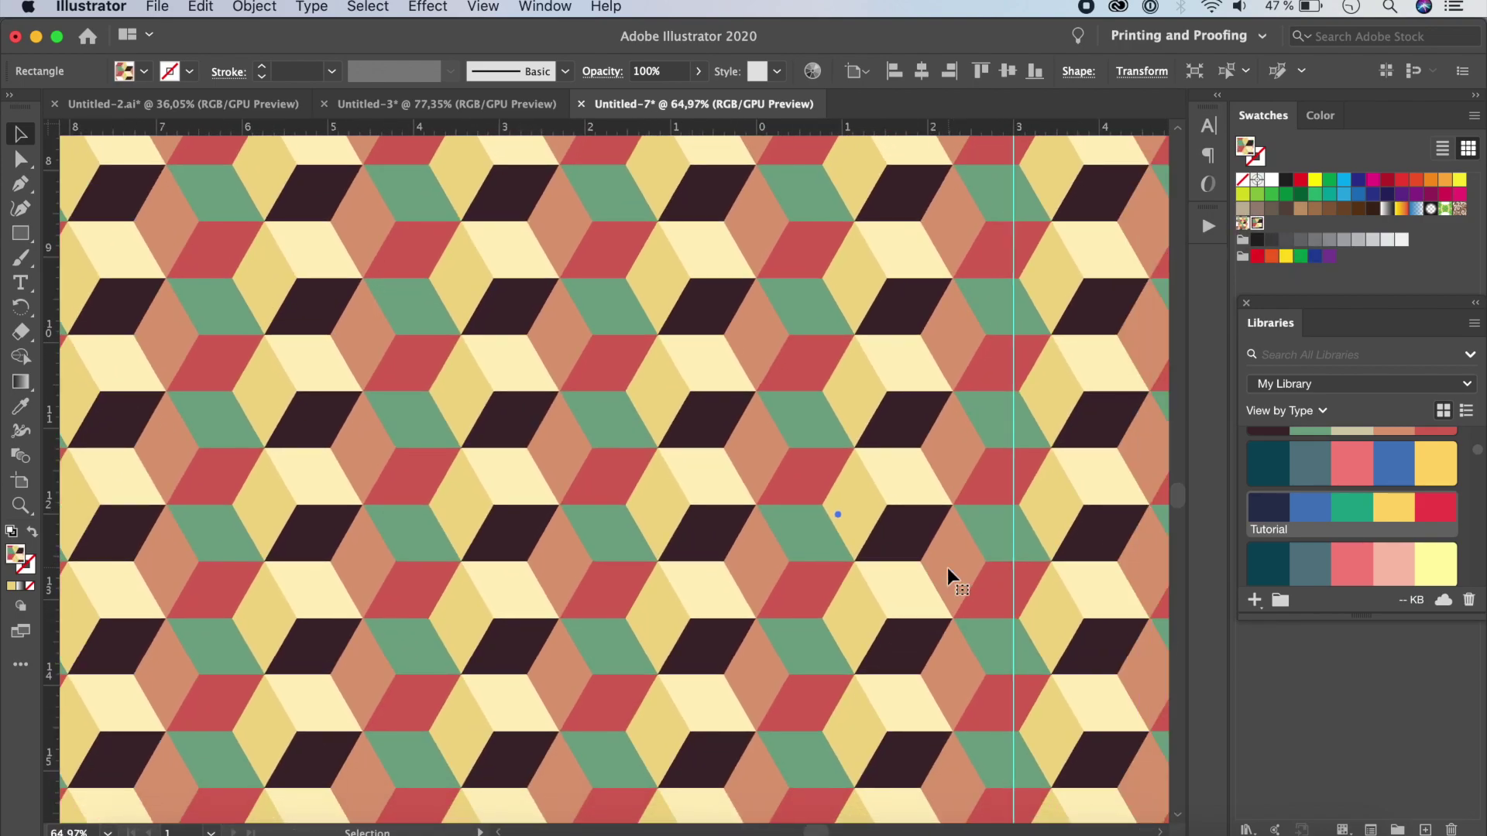
pyautogui.scroll(-3, 948, 568)
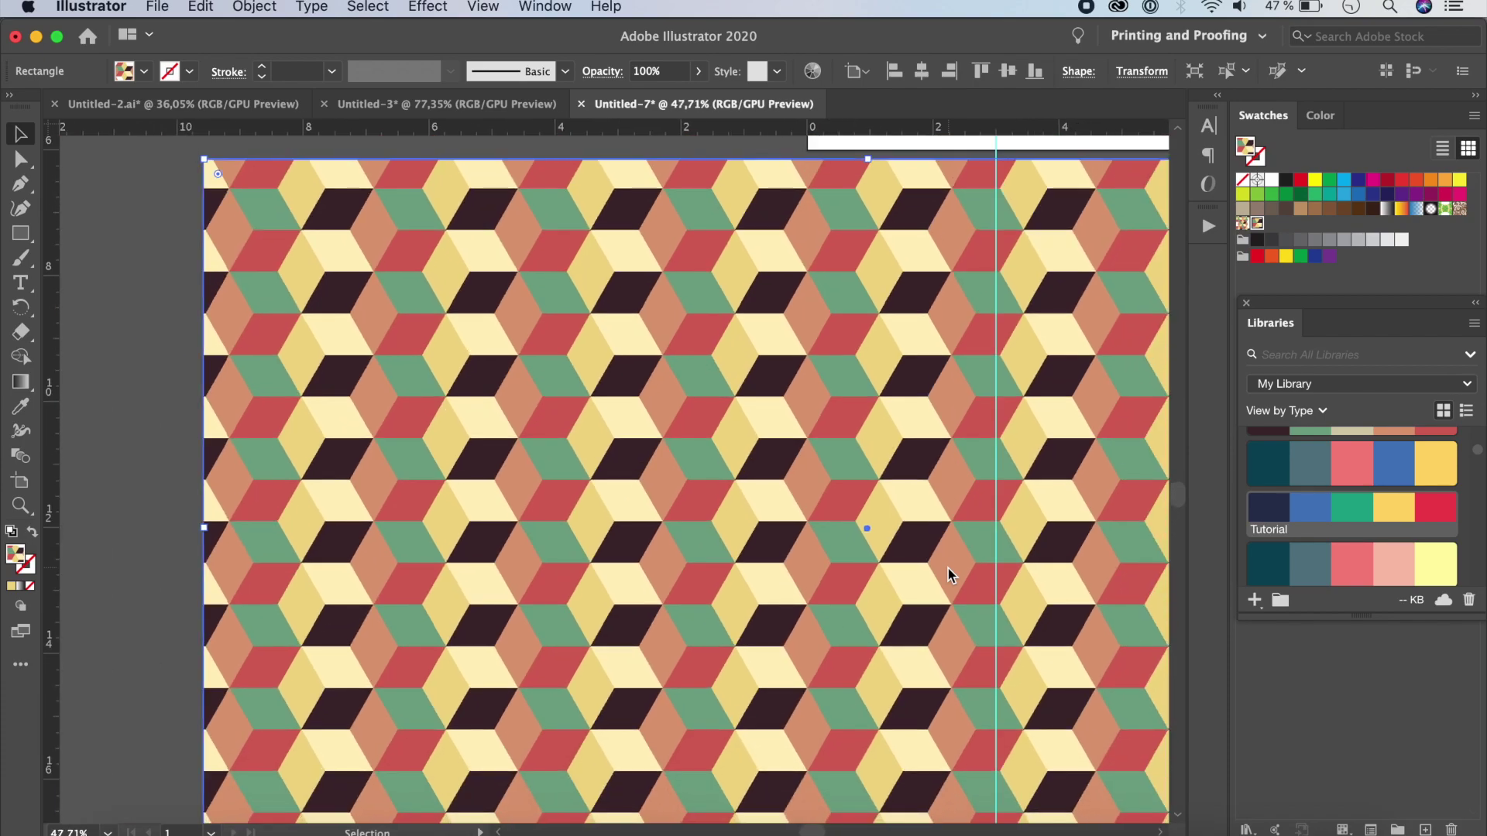
pyautogui.scroll(2, 947, 575)
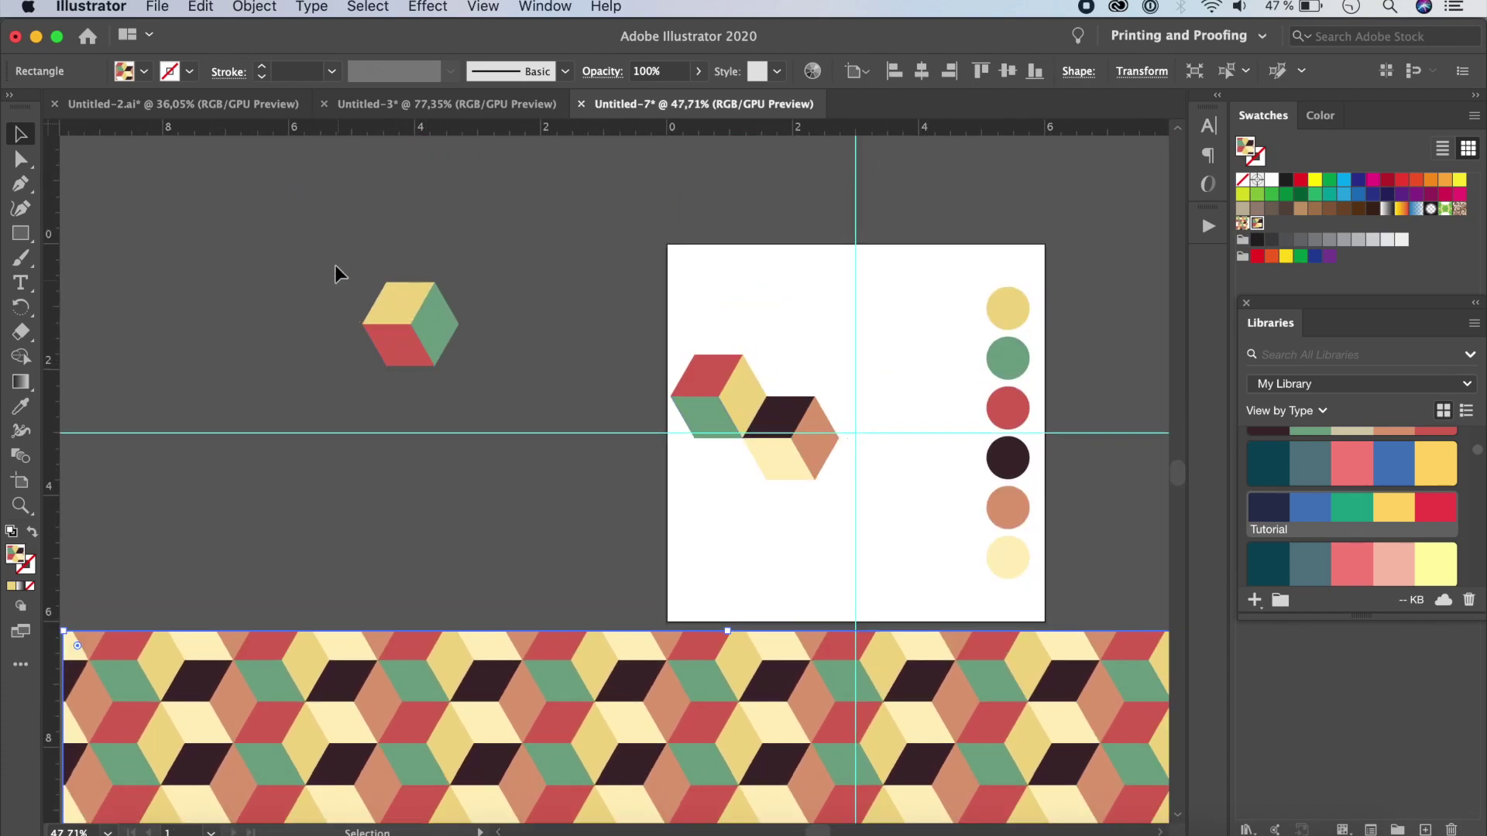
# - Drag the loose cube onto the artboard's cube cluster
pyautogui.moveTo(425, 333); pyautogui.dragTo(620, 653)
pyautogui.scroll(5, 798, 362)
pyautogui.scroll(-2, 499, 616)
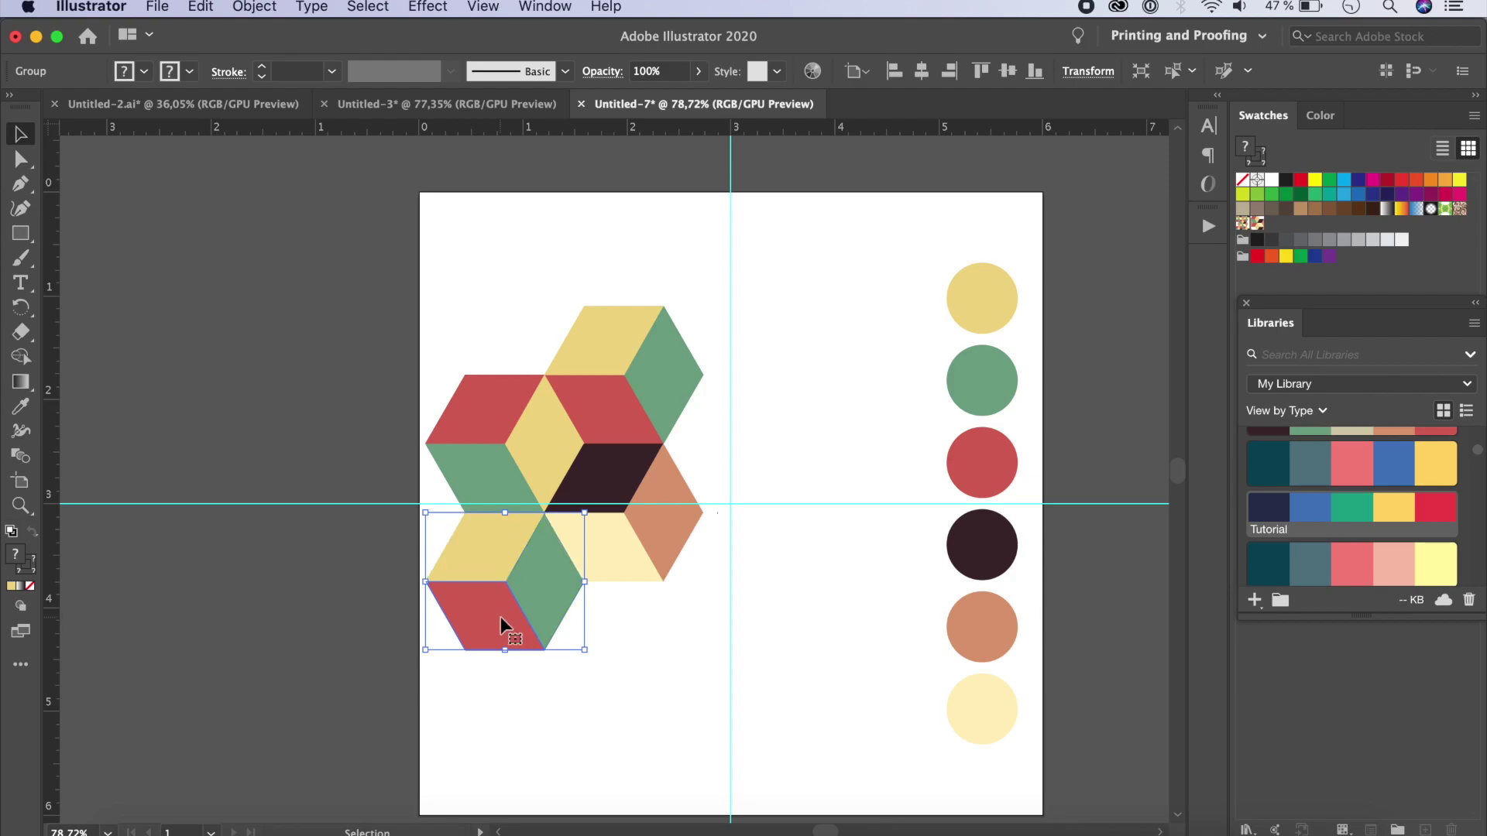
# - Recolour the lowest cube's left face darker brick red in isolation mode, then select the cluster
pyautogui.doubleClick(500, 617)
pyautogui.scroll(5, 1303, 476)
pyautogui.doubleClick(813, 634)
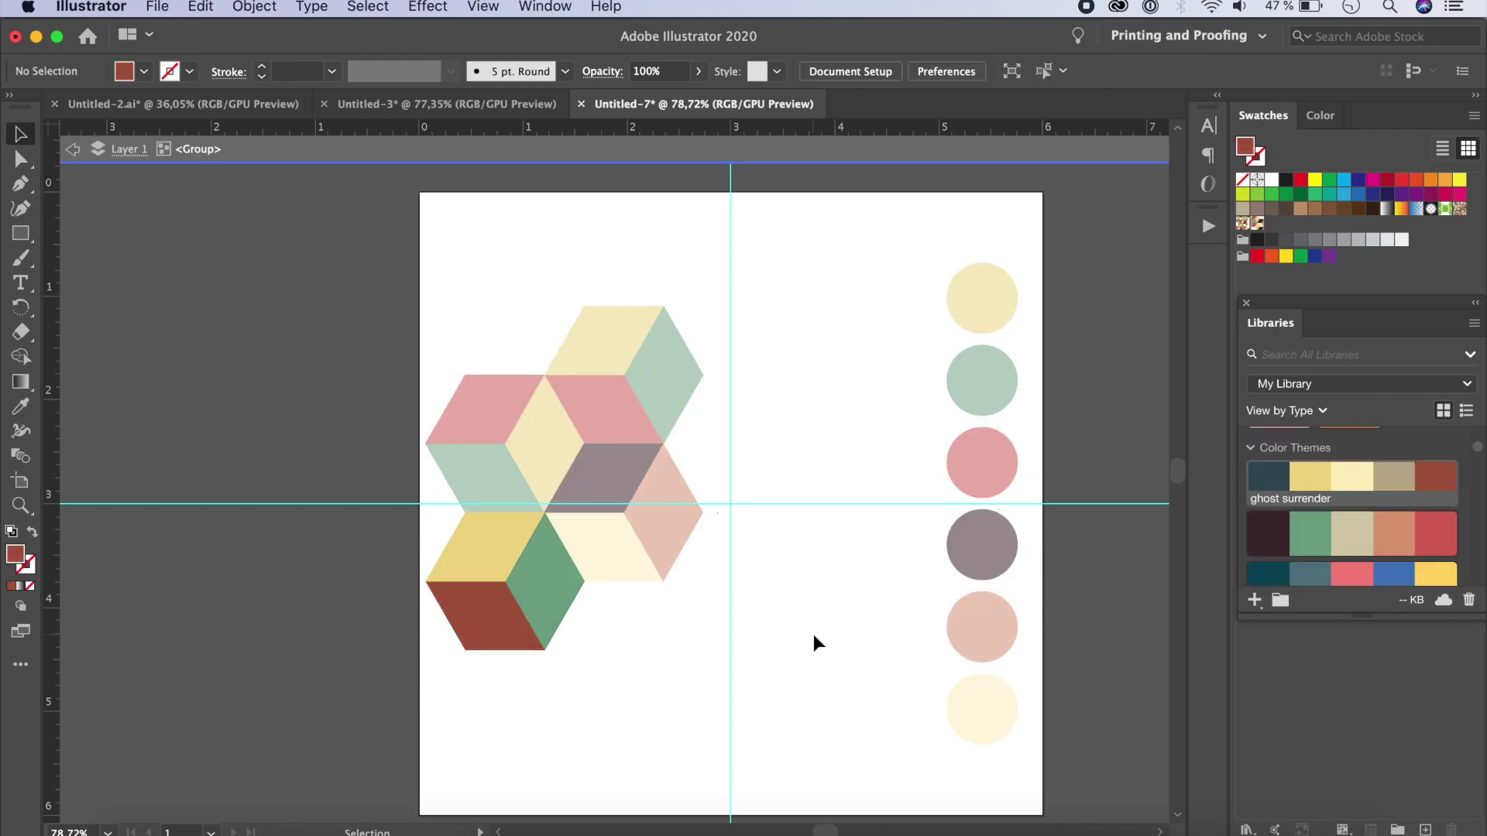
pyautogui.click(651, 596)
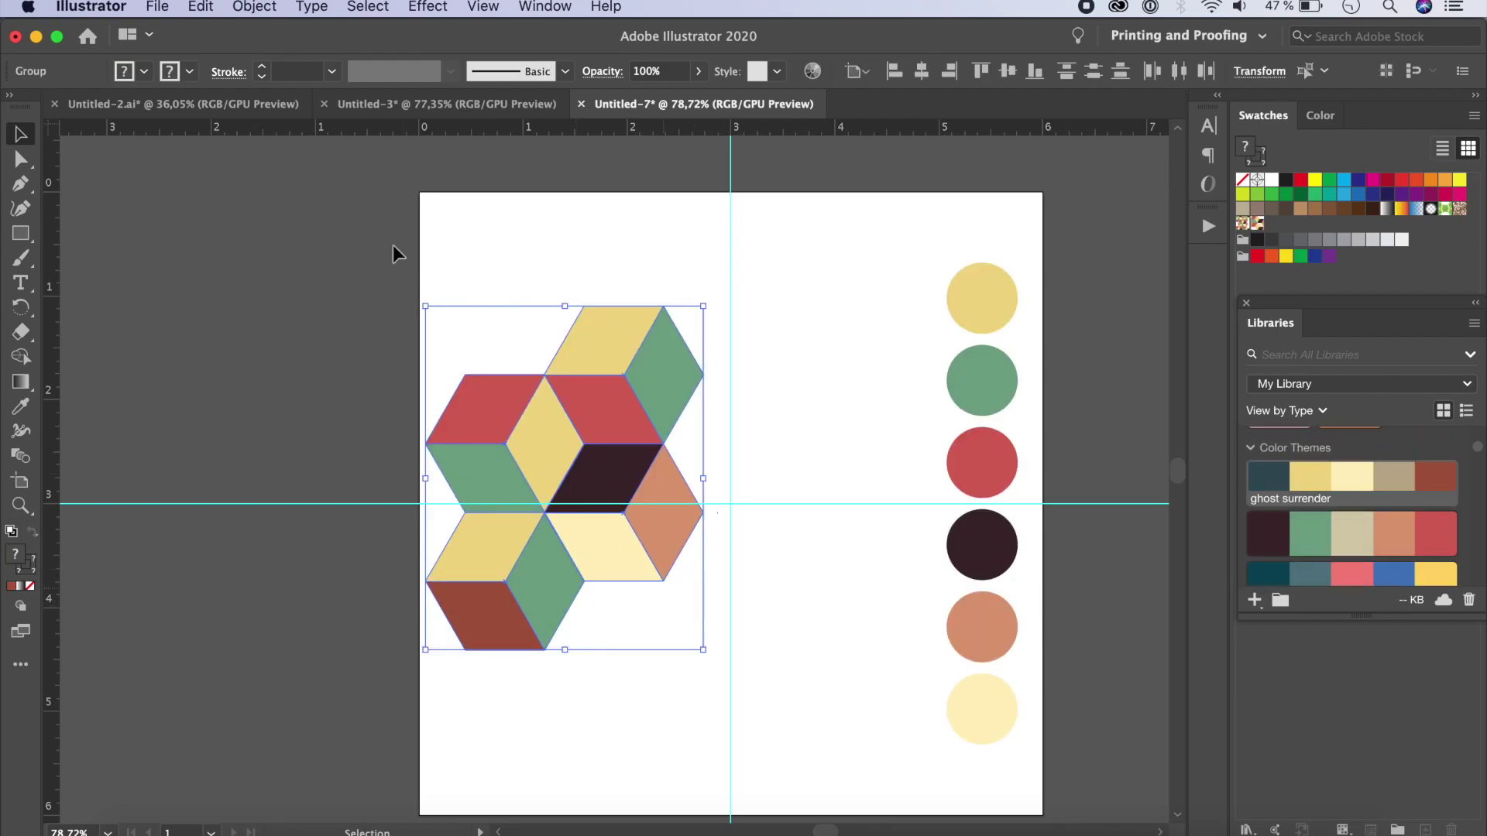
pyautogui.click(250, 11)
# - Make New Pattern 3 from the cluster and resize its tile to 2,2965 × 2,6505 in
pyautogui.moveTo(271, 501)
pyautogui.click(470, 508)
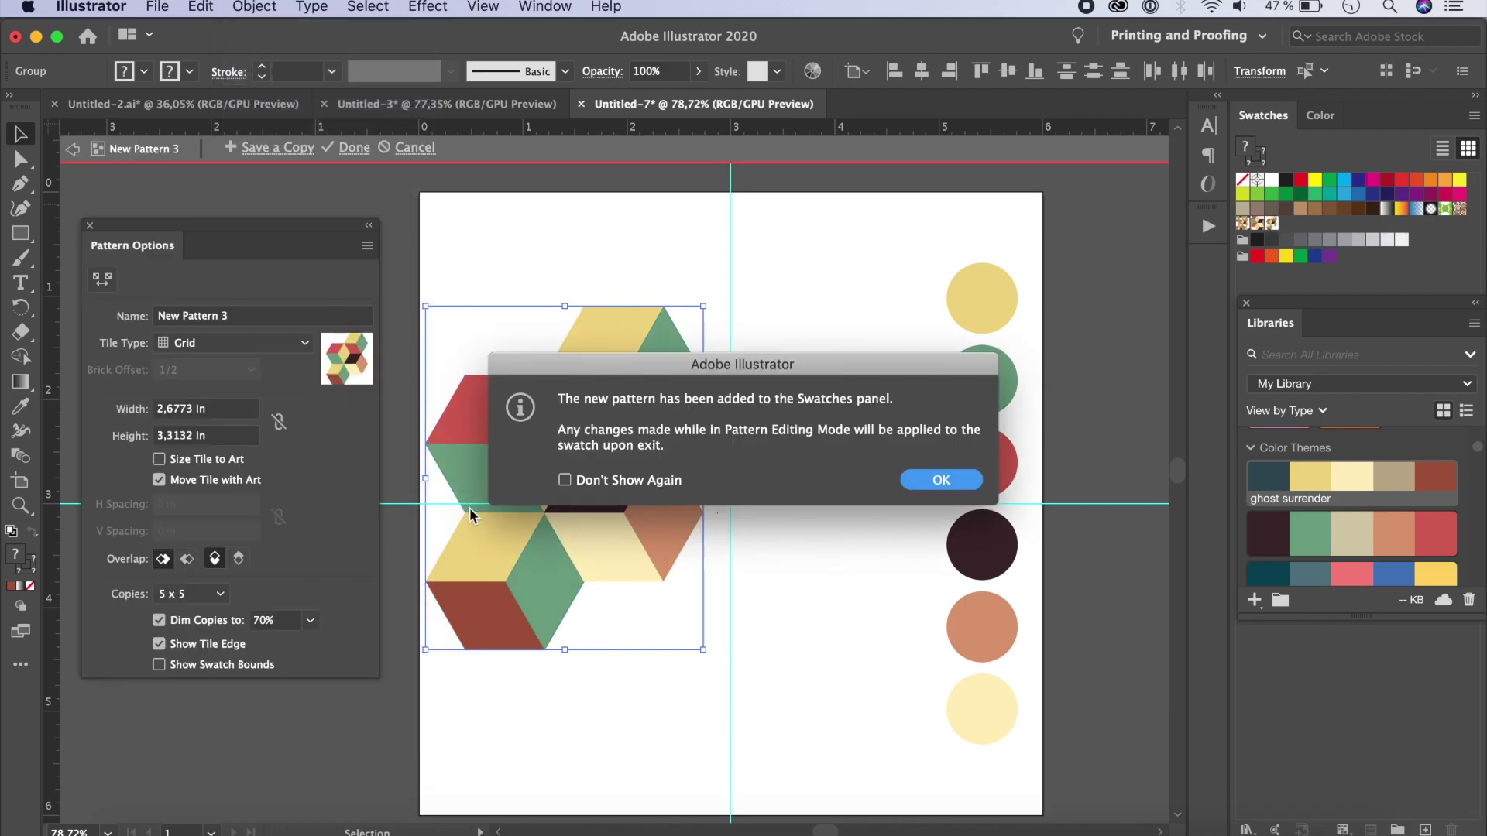
pyautogui.click(941, 480)
pyautogui.click(101, 278)
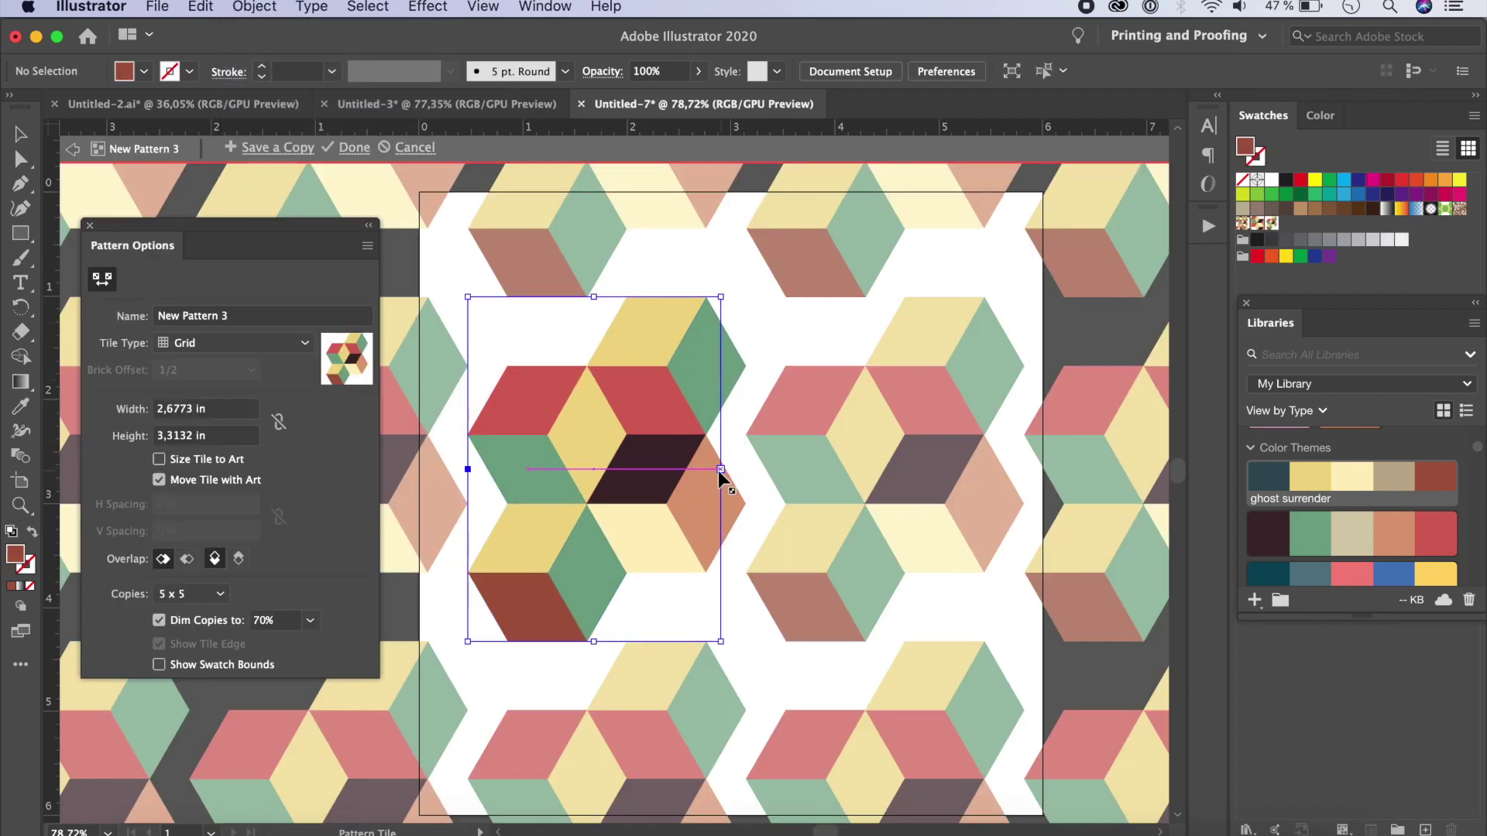
pyautogui.moveTo(720, 471); pyautogui.dragTo(704, 474)
pyautogui.moveTo(593, 298); pyautogui.dragTo(588, 369)
# - Exit pattern editing and fill the large rectangle with New Pattern 3
pyautogui.click(353, 147)
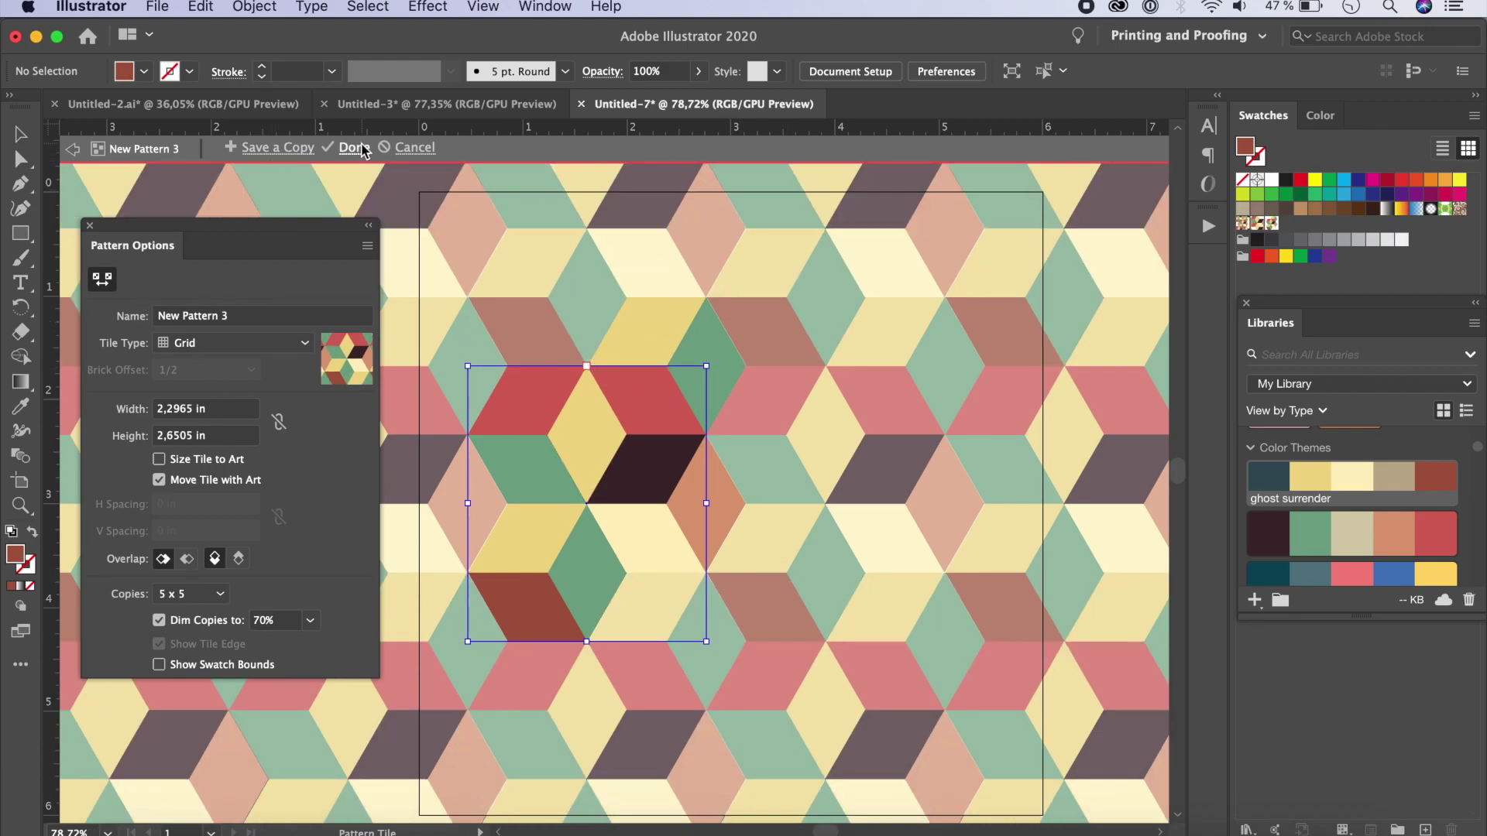
pyautogui.click(722, 536)
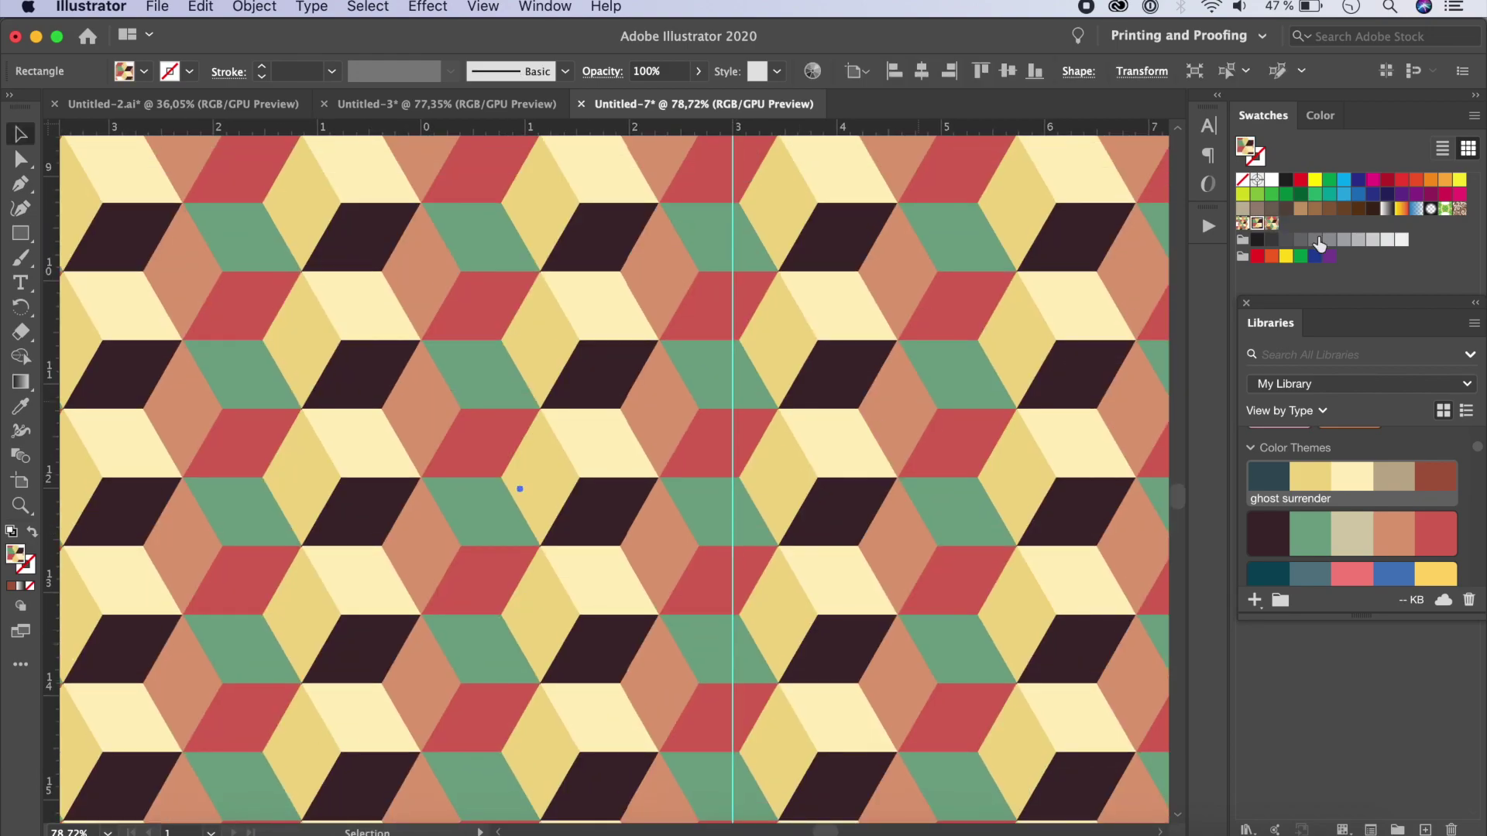
pyautogui.click(1271, 224)
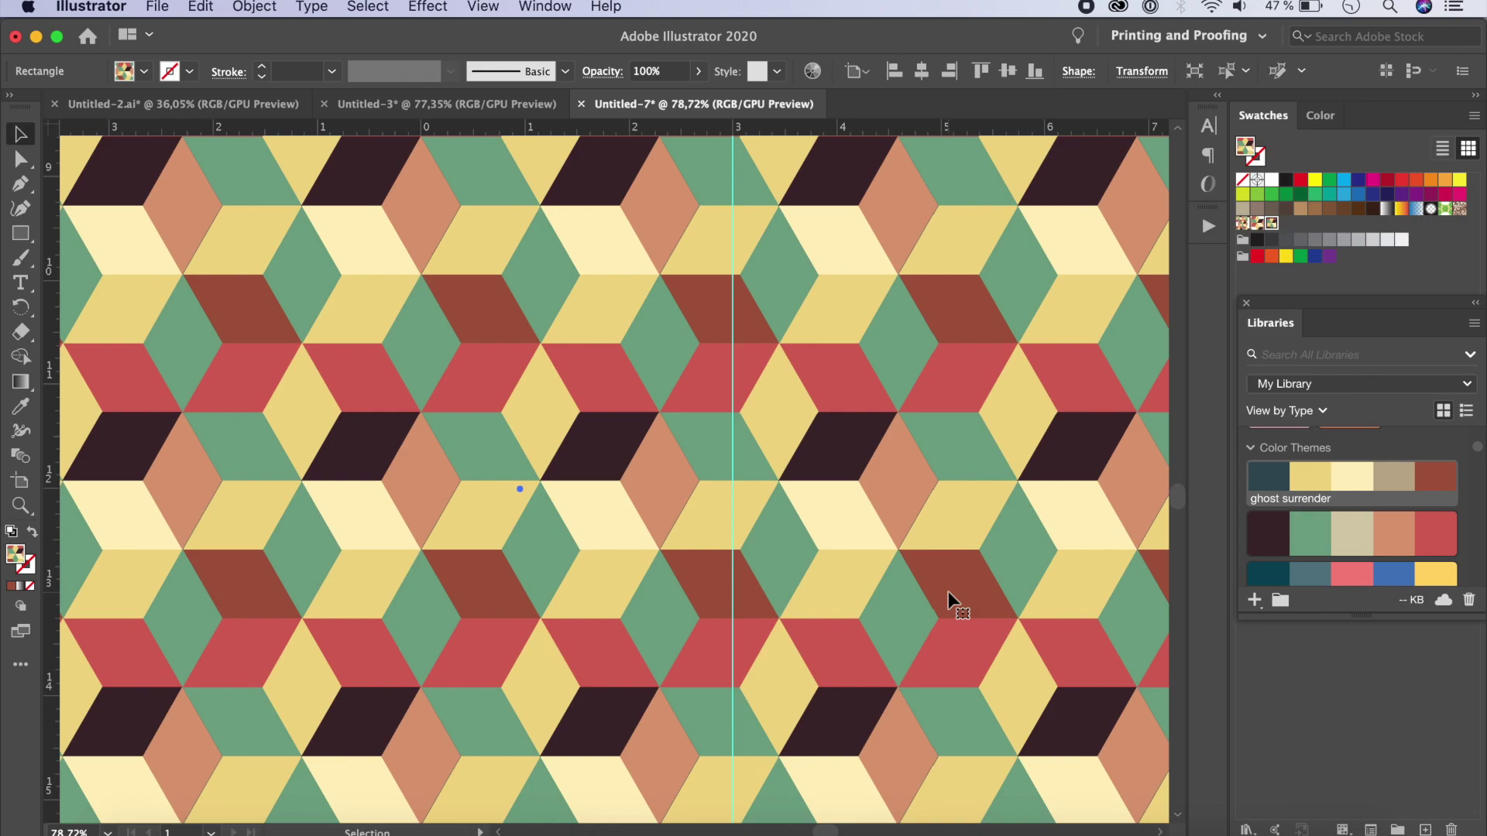
# - Create a new document with a width of 20 in
pyautogui.click(159, 7)
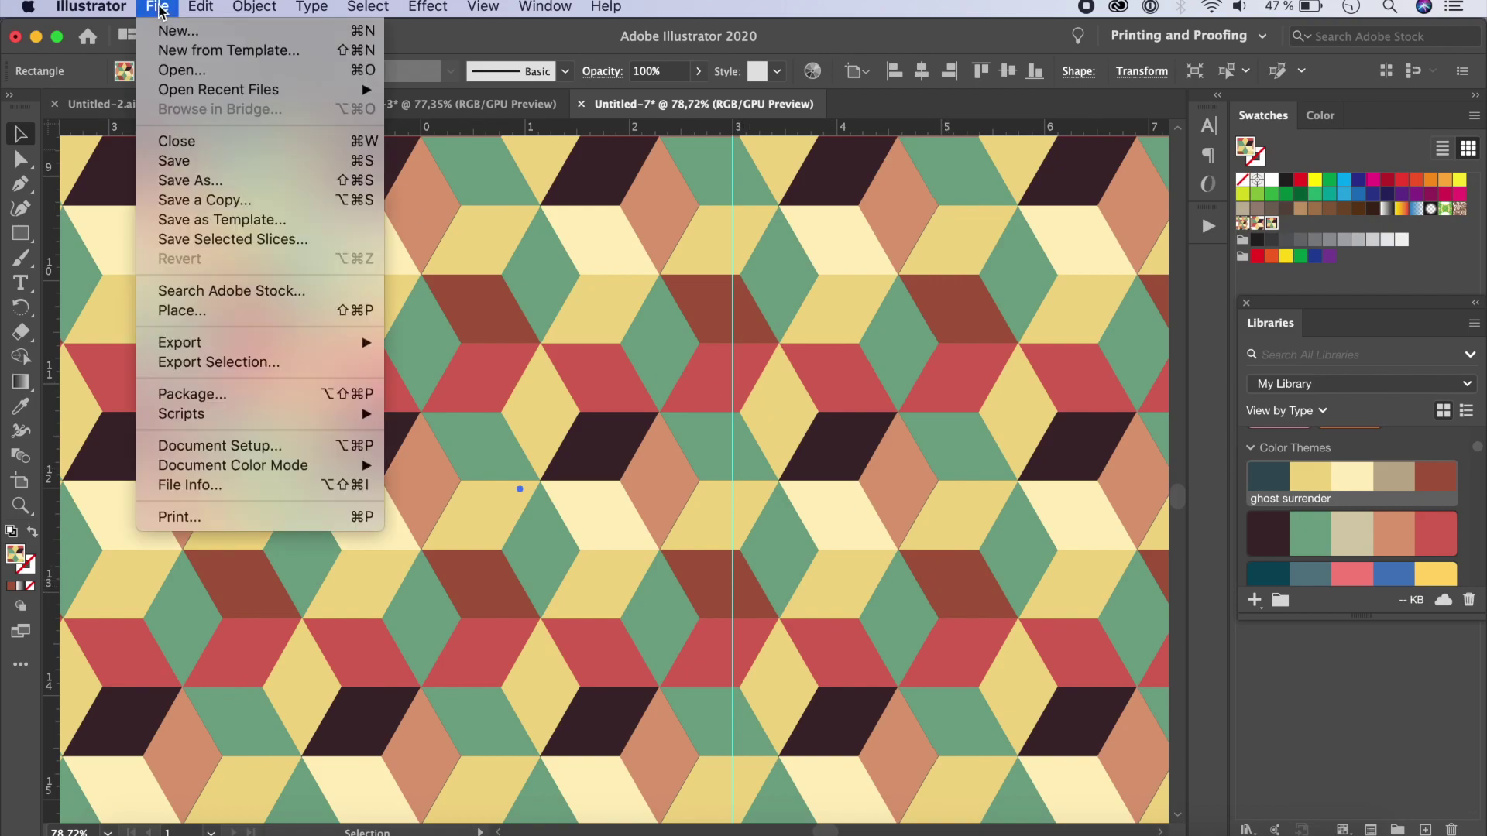
pyautogui.click(170, 33)
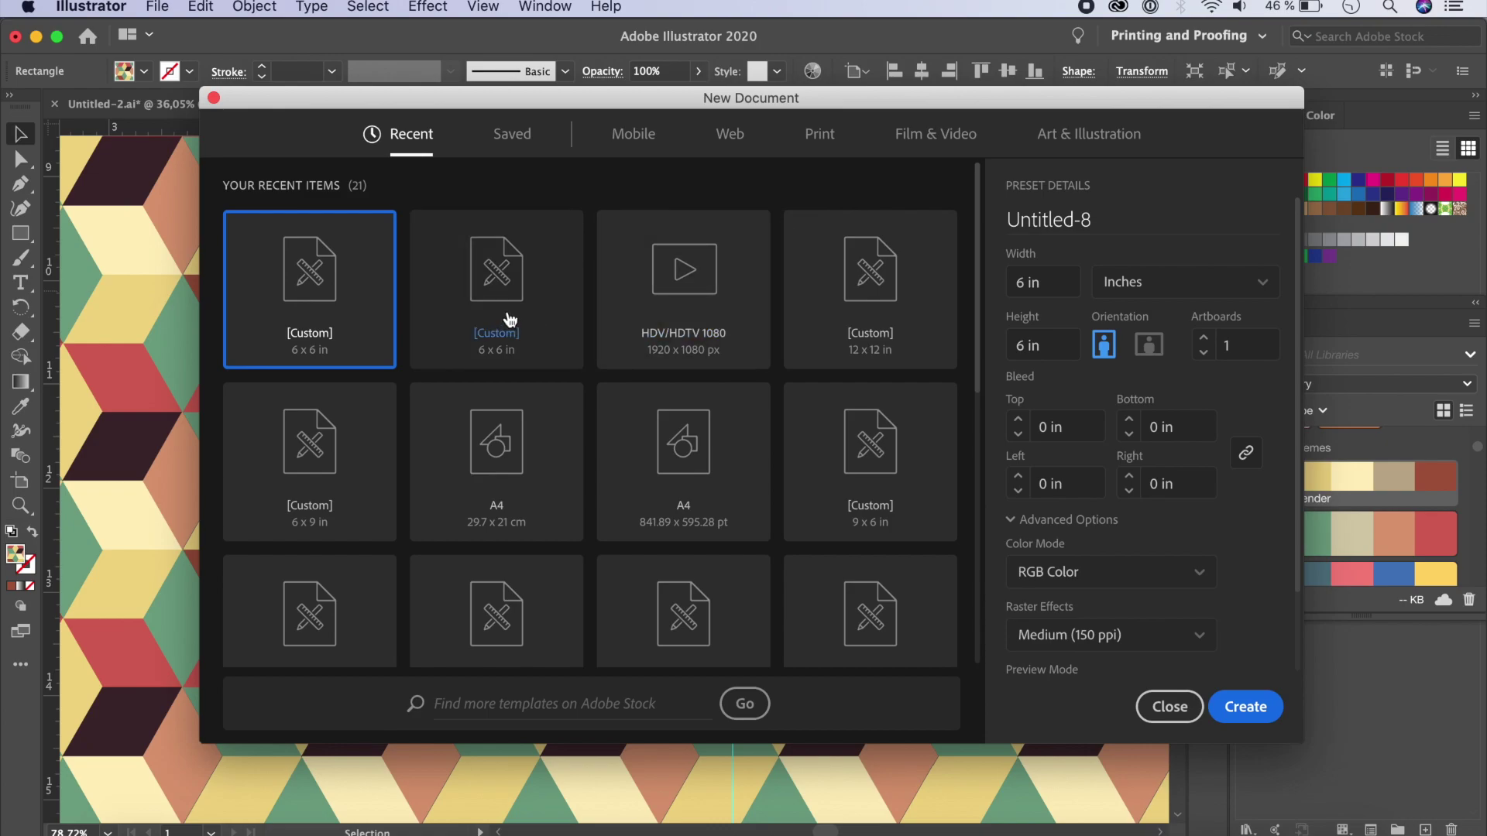
pyautogui.click(1015, 284)
pyautogui.write('20')
pyautogui.press('Tab')
pyautogui.write('2')
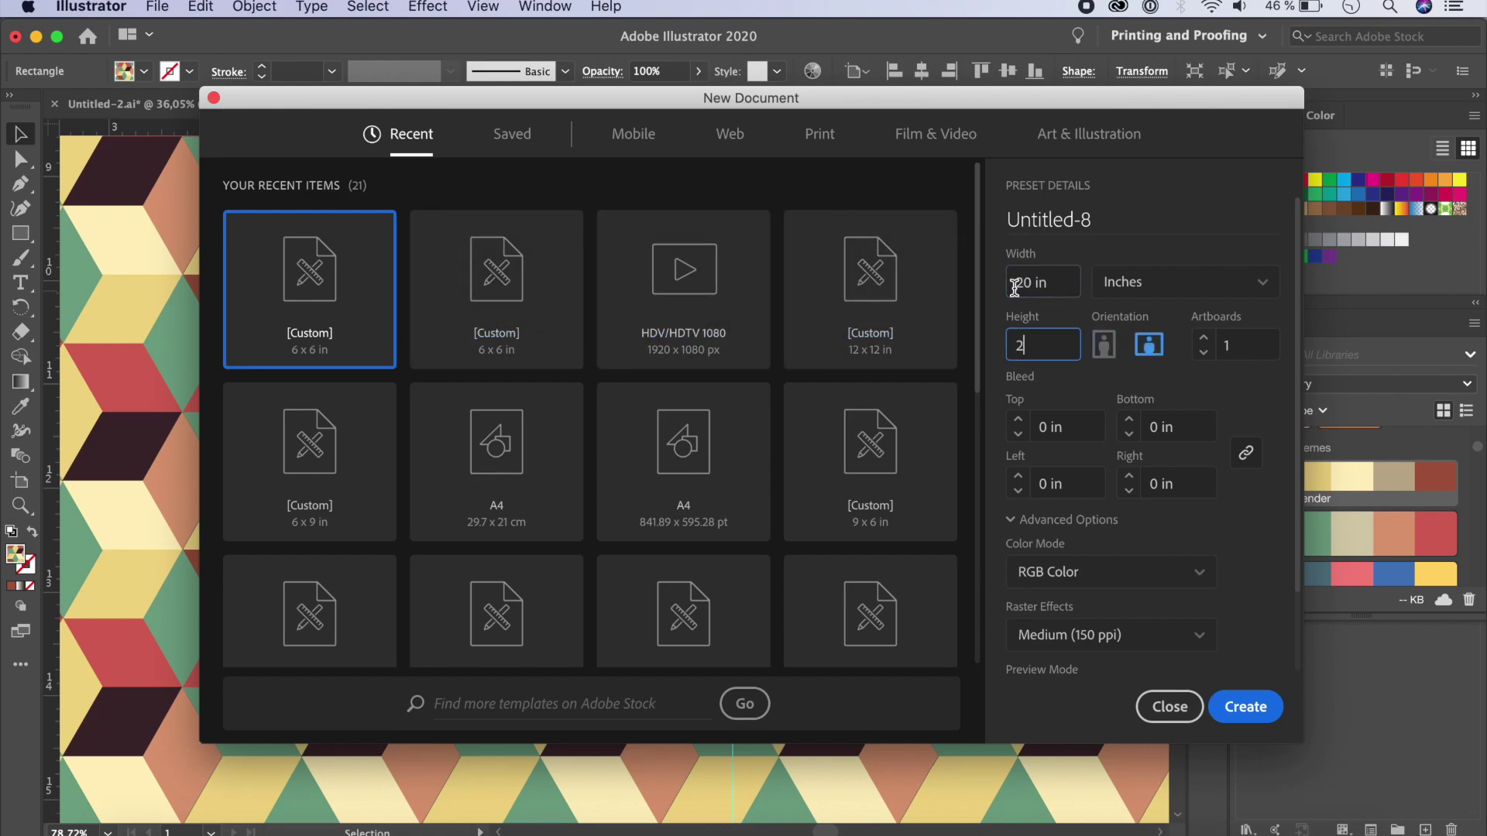
pyautogui.click(1245, 704)
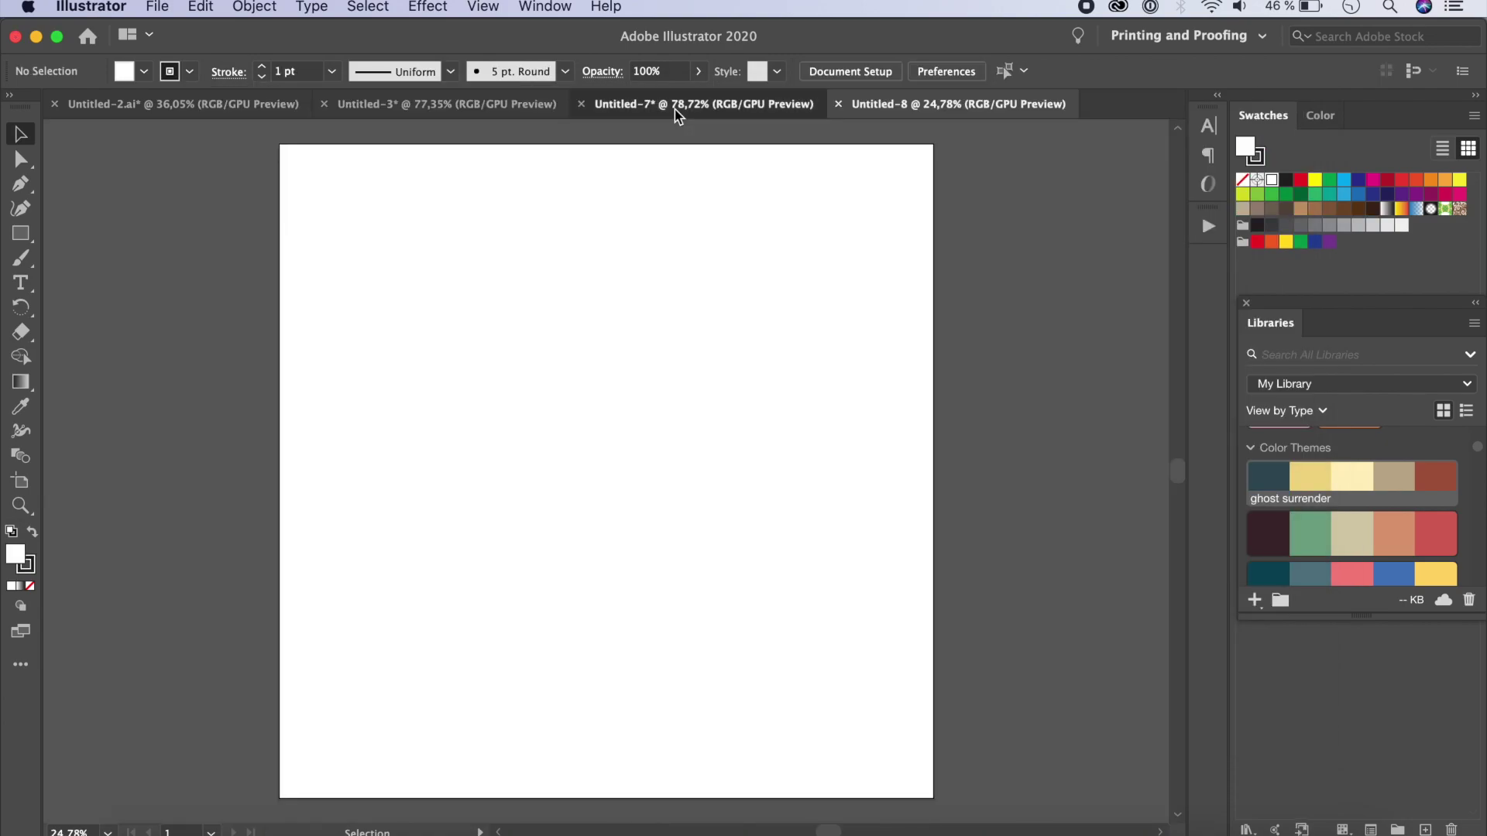
# - Copy the pattern rectangle from Untitled-7 into Untitled-8, then undo the paste, keeping its swatches
pyautogui.click(675, 105)
pyautogui.press('a')
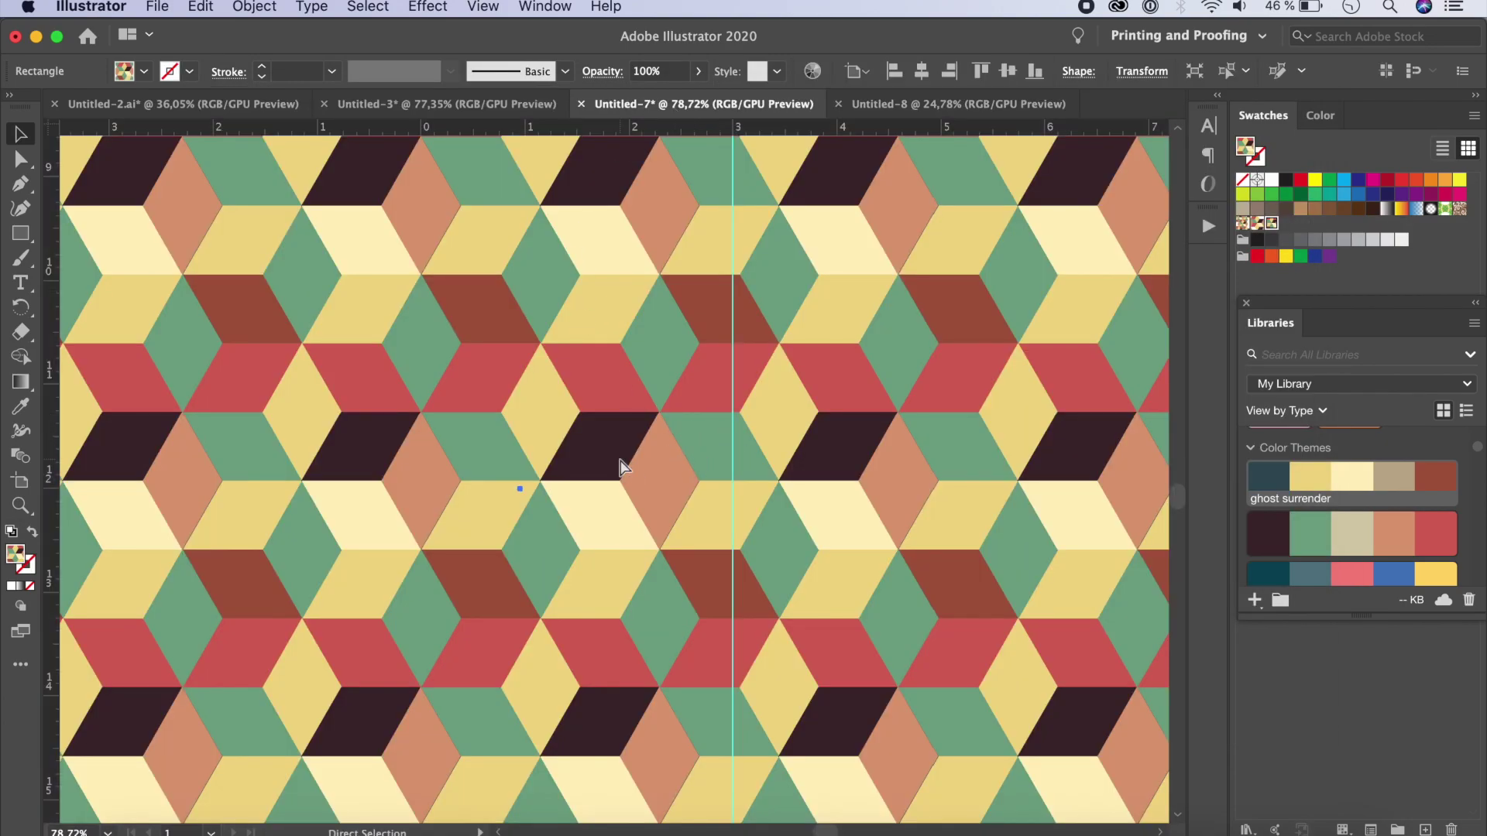
pyautogui.press('super+c')
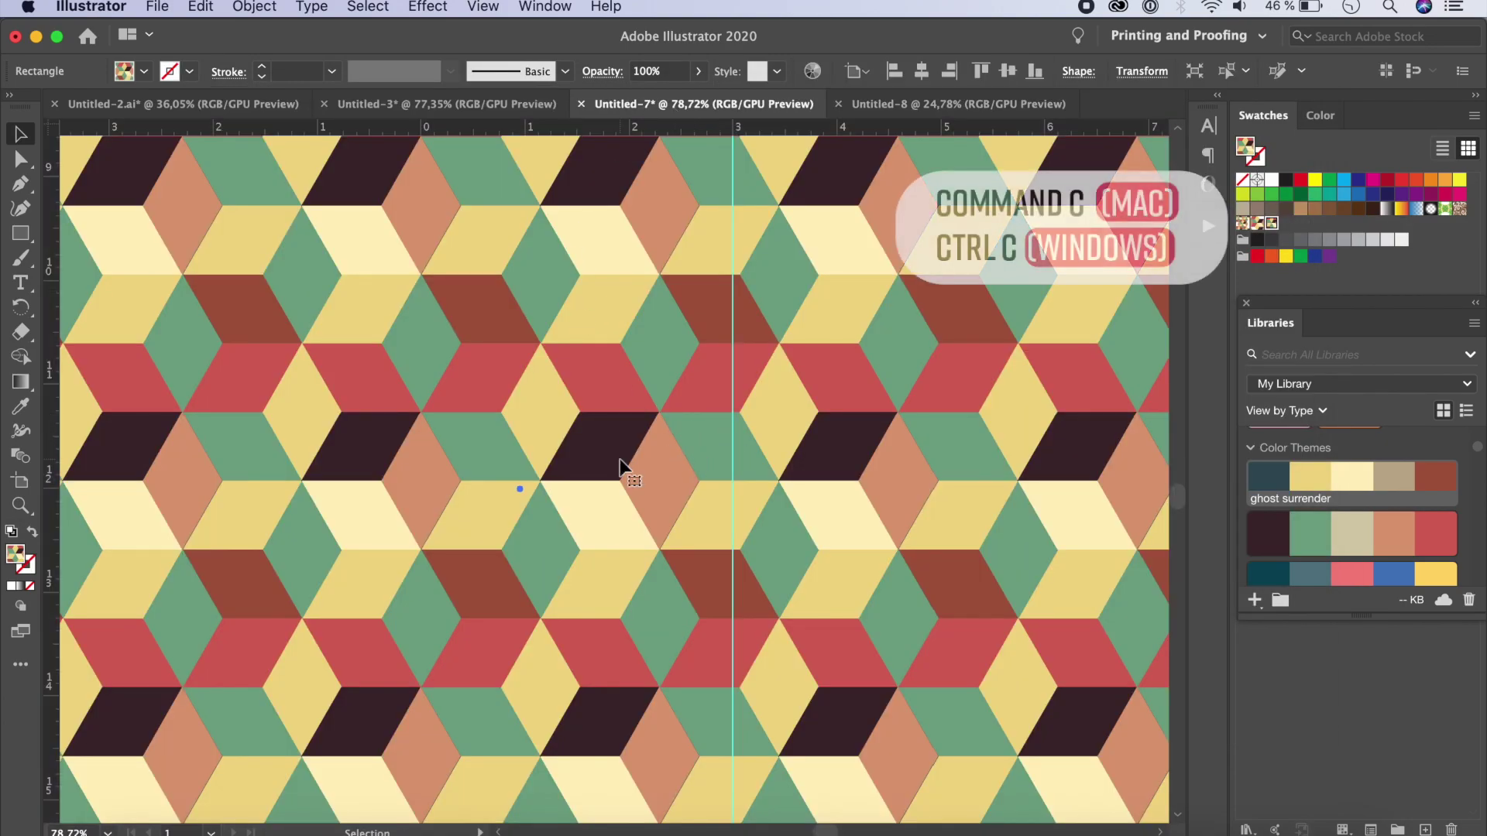
pyautogui.click(951, 106)
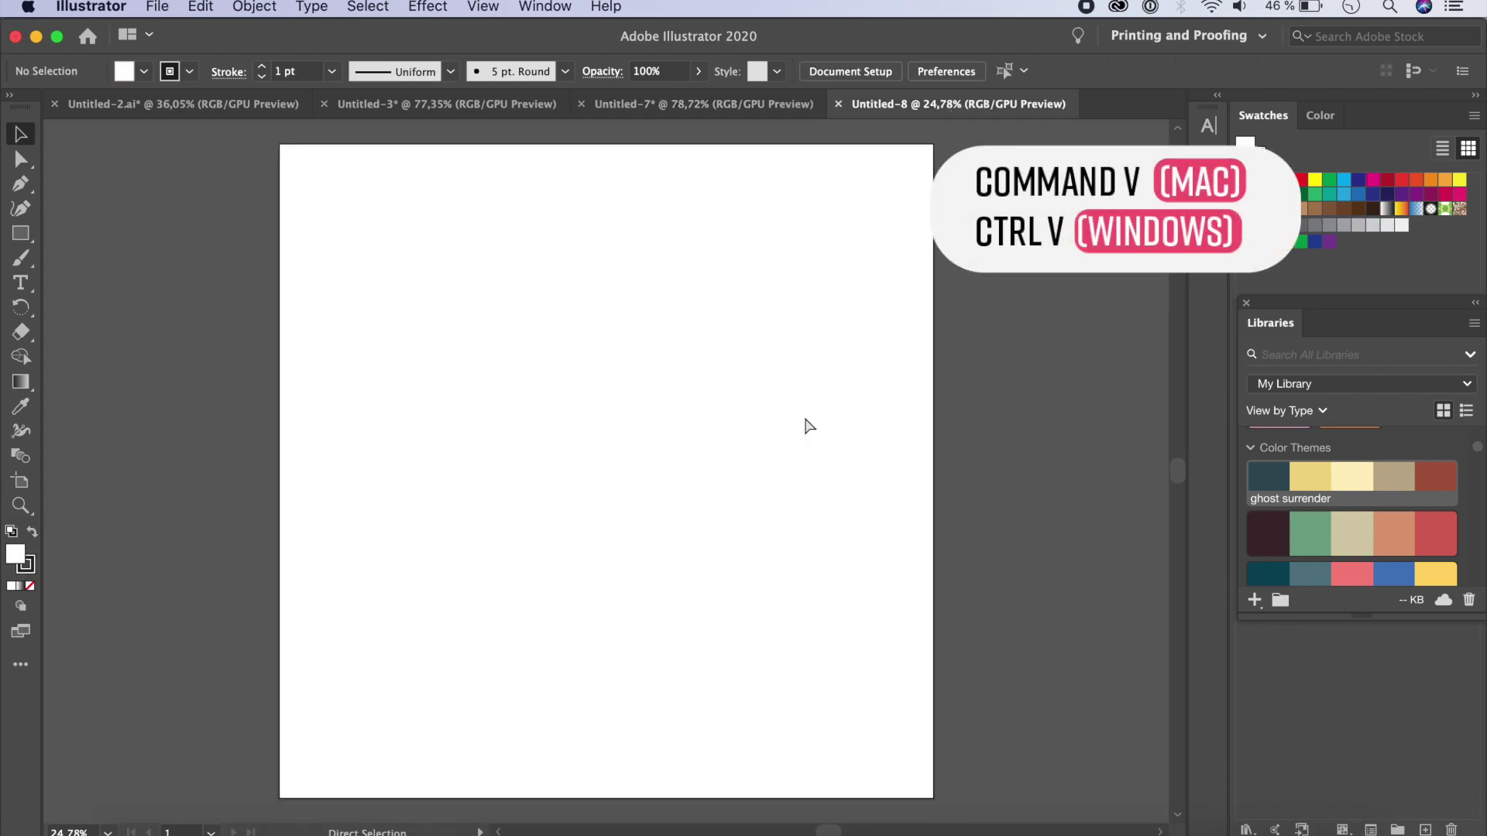
pyautogui.press('super+v')
pyautogui.press('v')
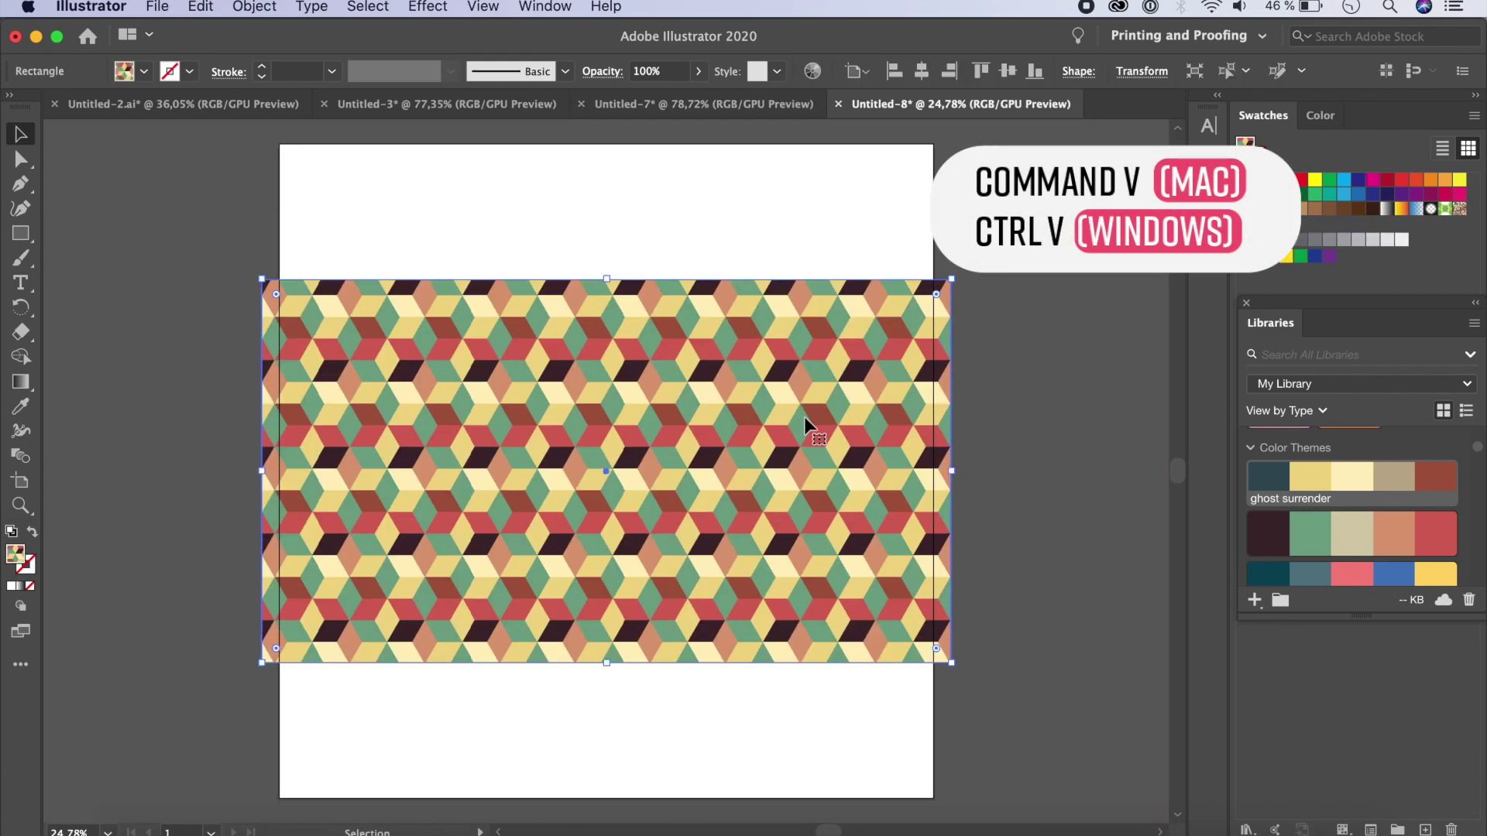
pyautogui.press('super+z')
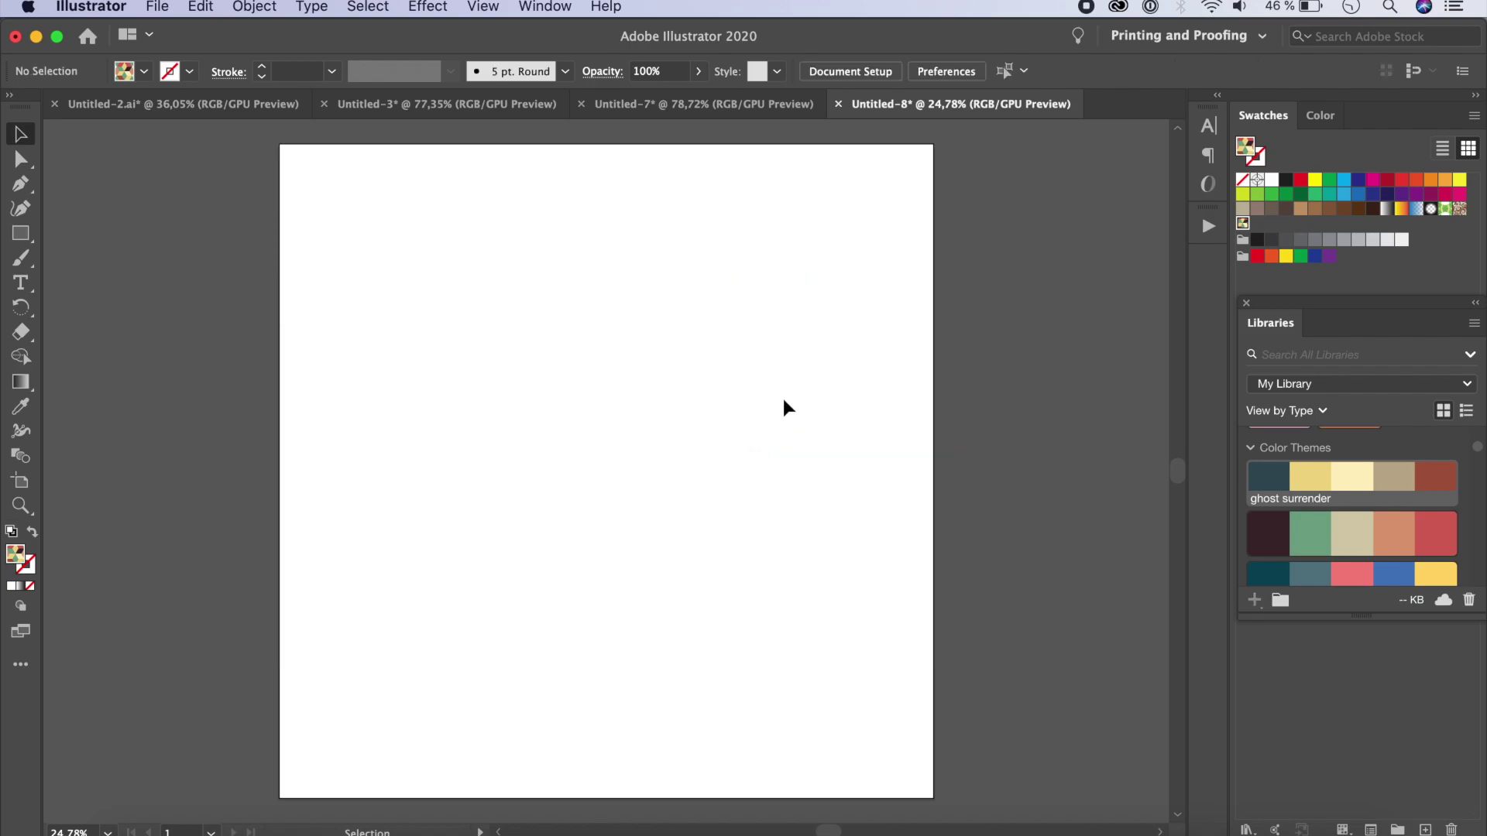
# - Draw a rectangle covering Untitled-8's whole artboard and fill it with the cube pattern swatch
pyautogui.click(21, 232)
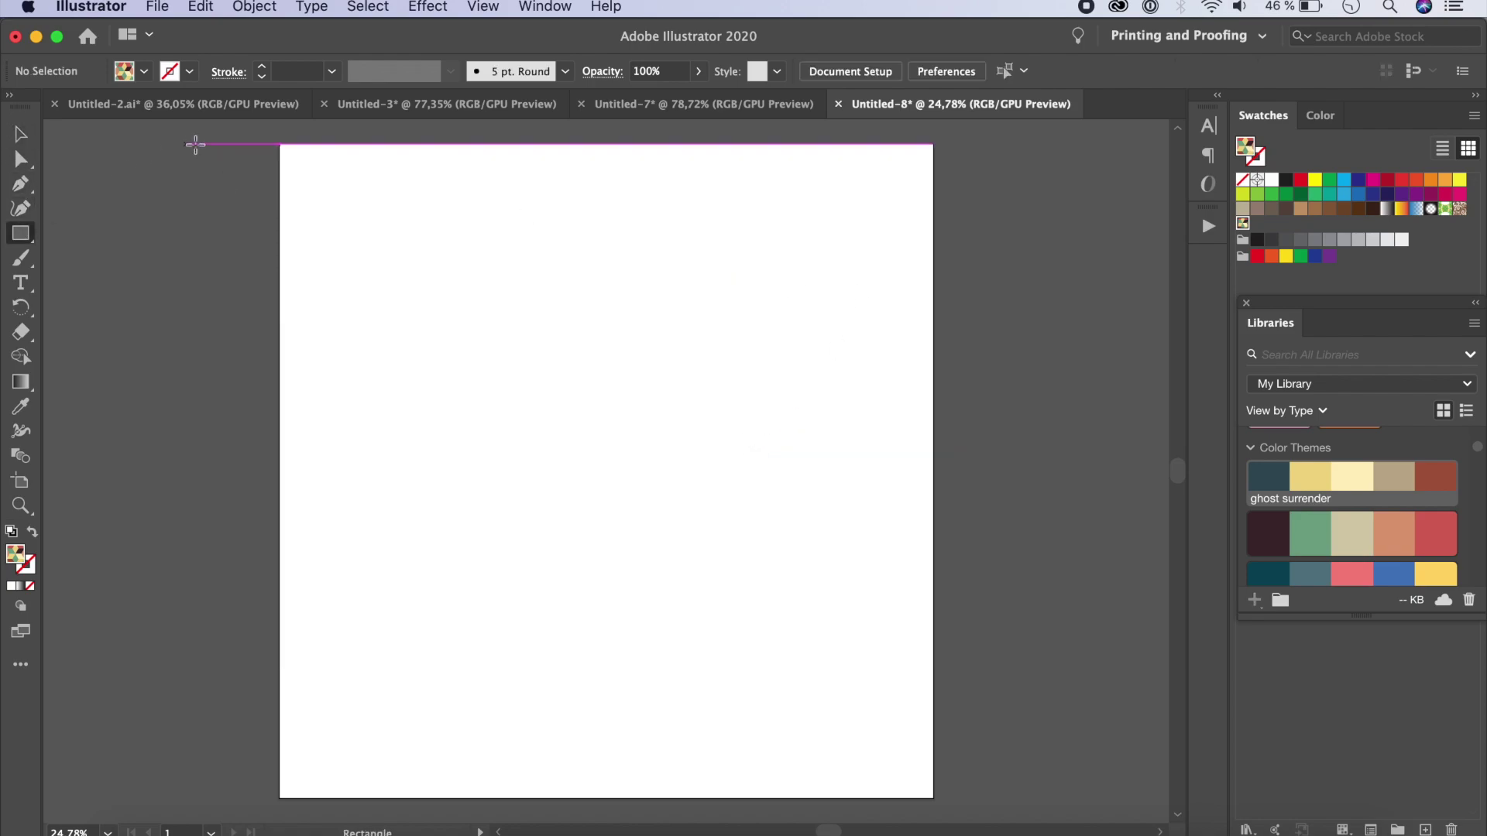
pyautogui.moveTo(223, 131); pyautogui.dragTo(968, 806)
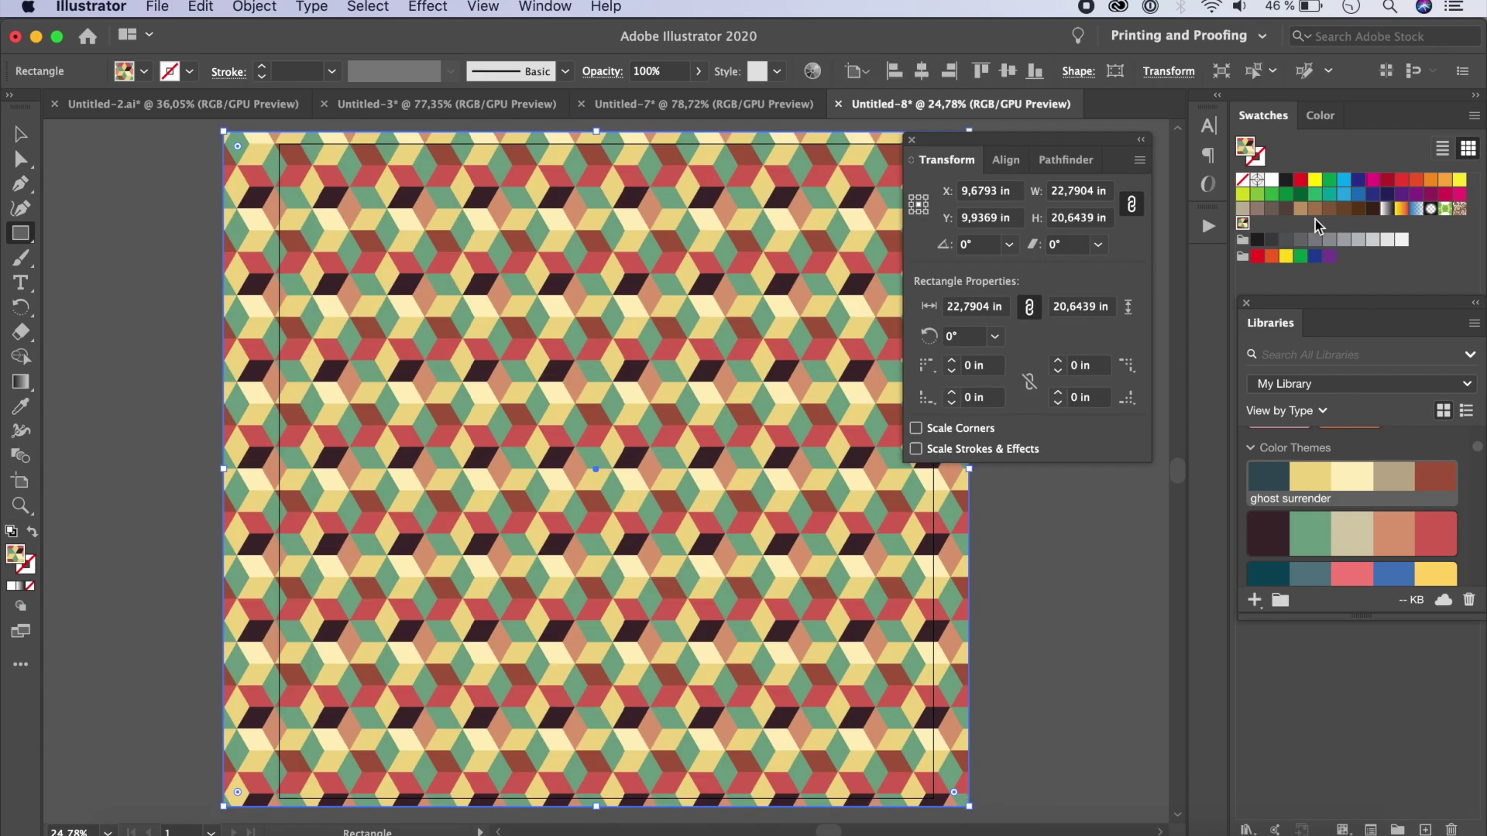
pyautogui.click(1242, 224)
pyautogui.scroll(5, 845, 187)
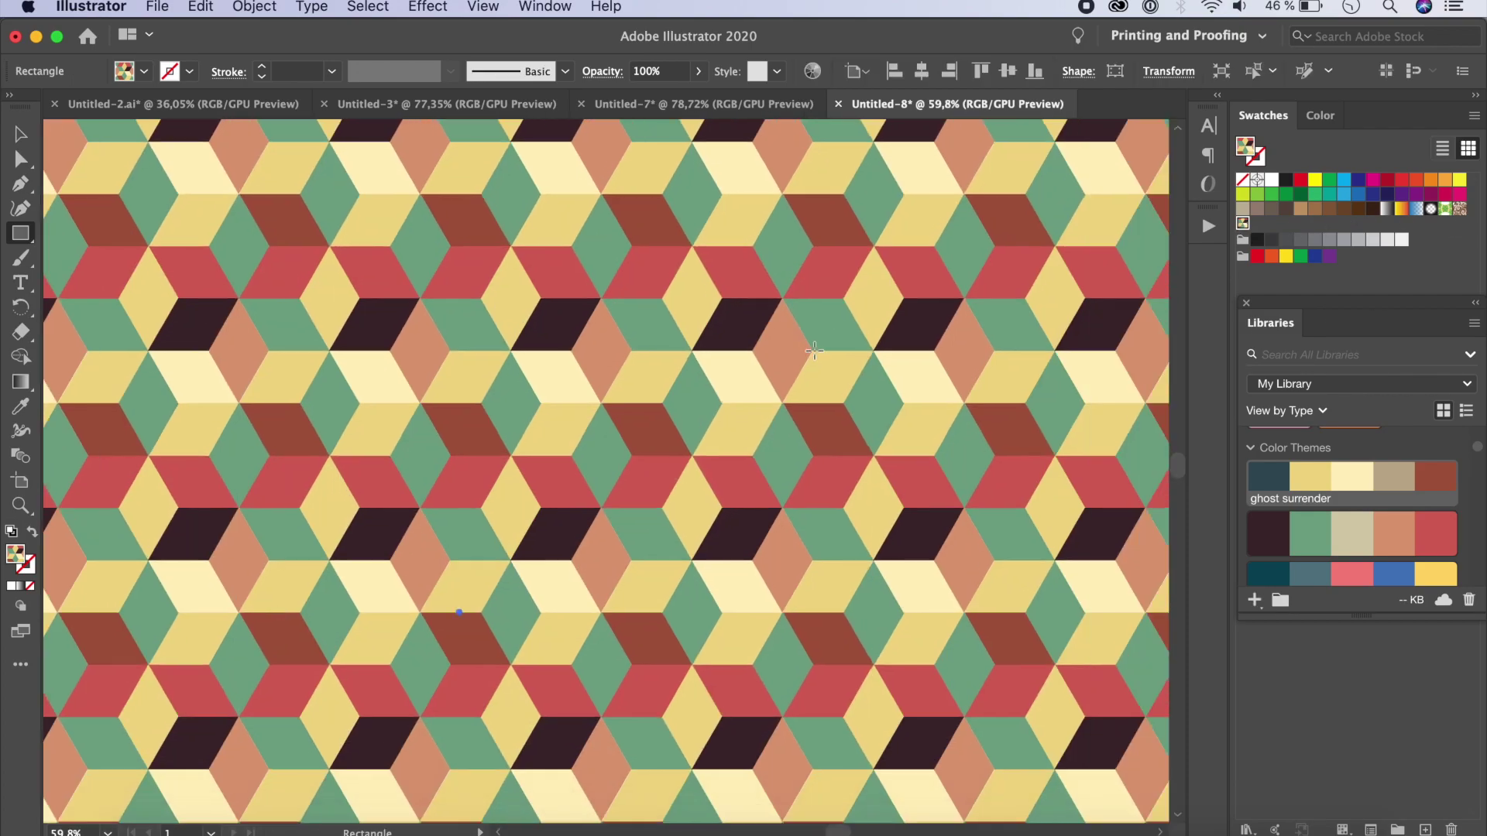
pyautogui.scroll(-4, 782, 389)
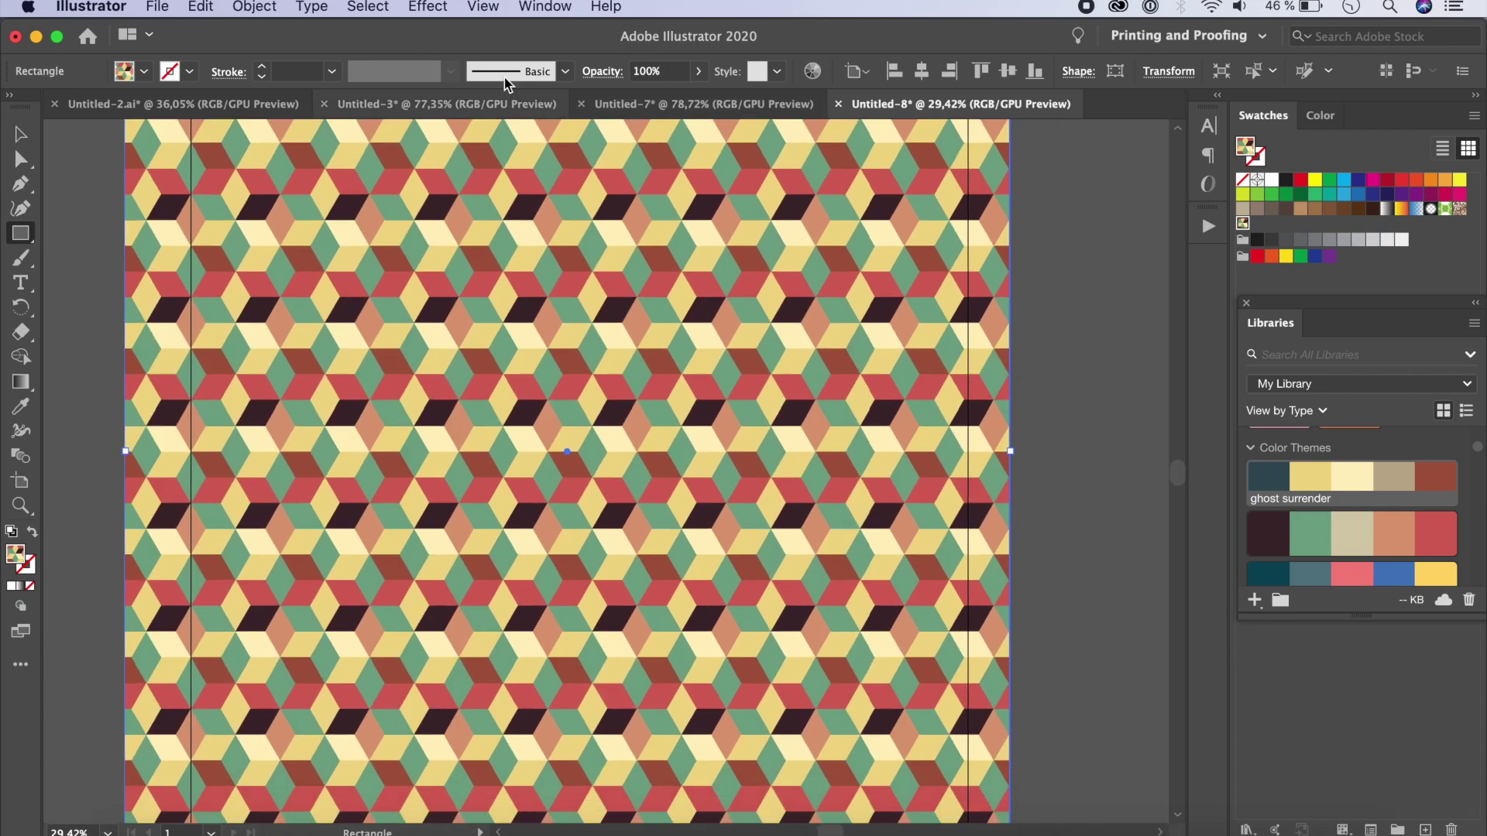
pyautogui.click(156, 6)
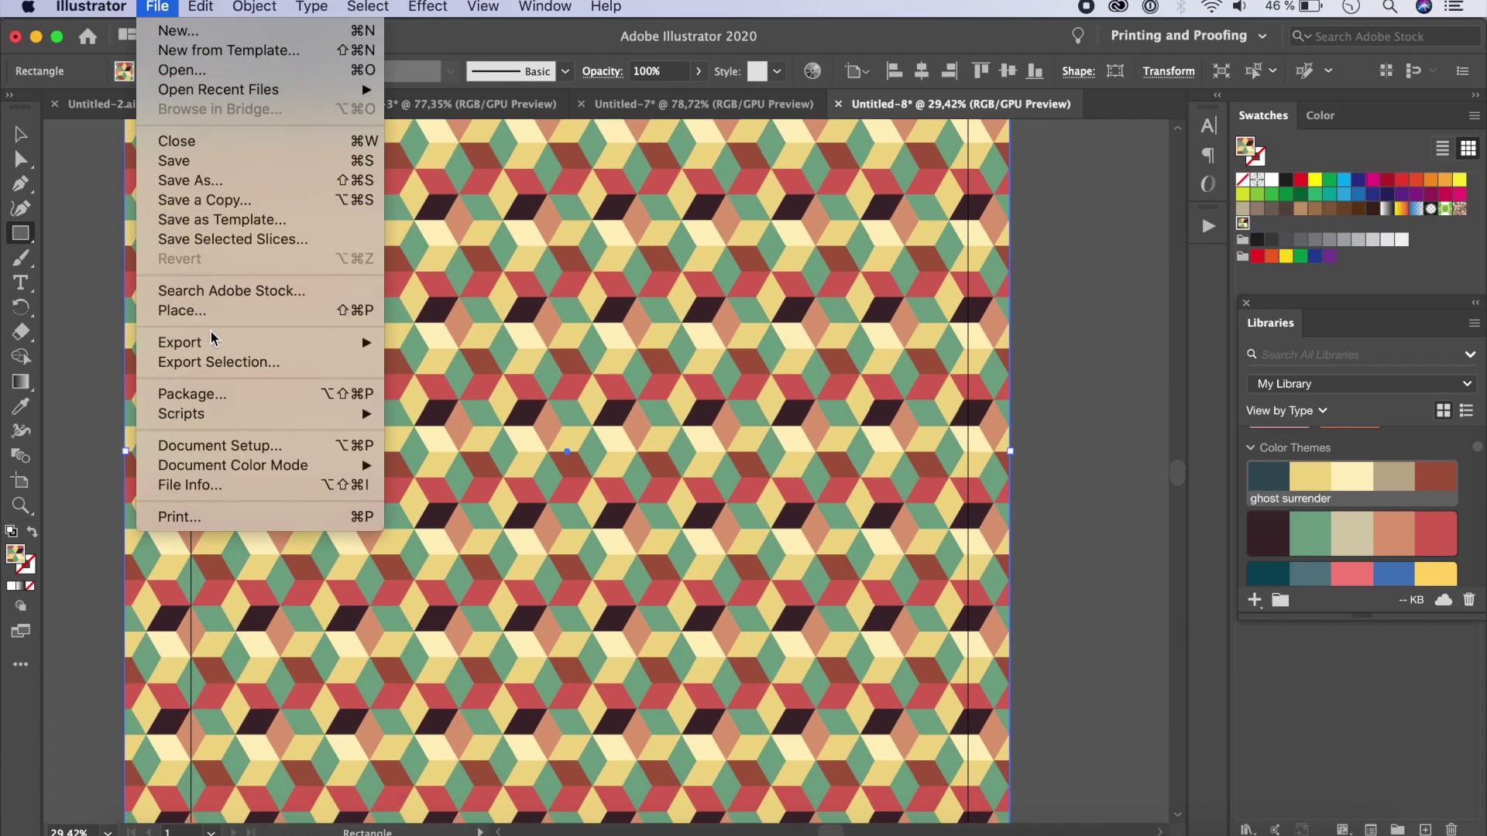
# - Export the artboard as a PNG at High (300 ppi) resolution
pyautogui.moveTo(215, 343)
pyautogui.click(436, 364)
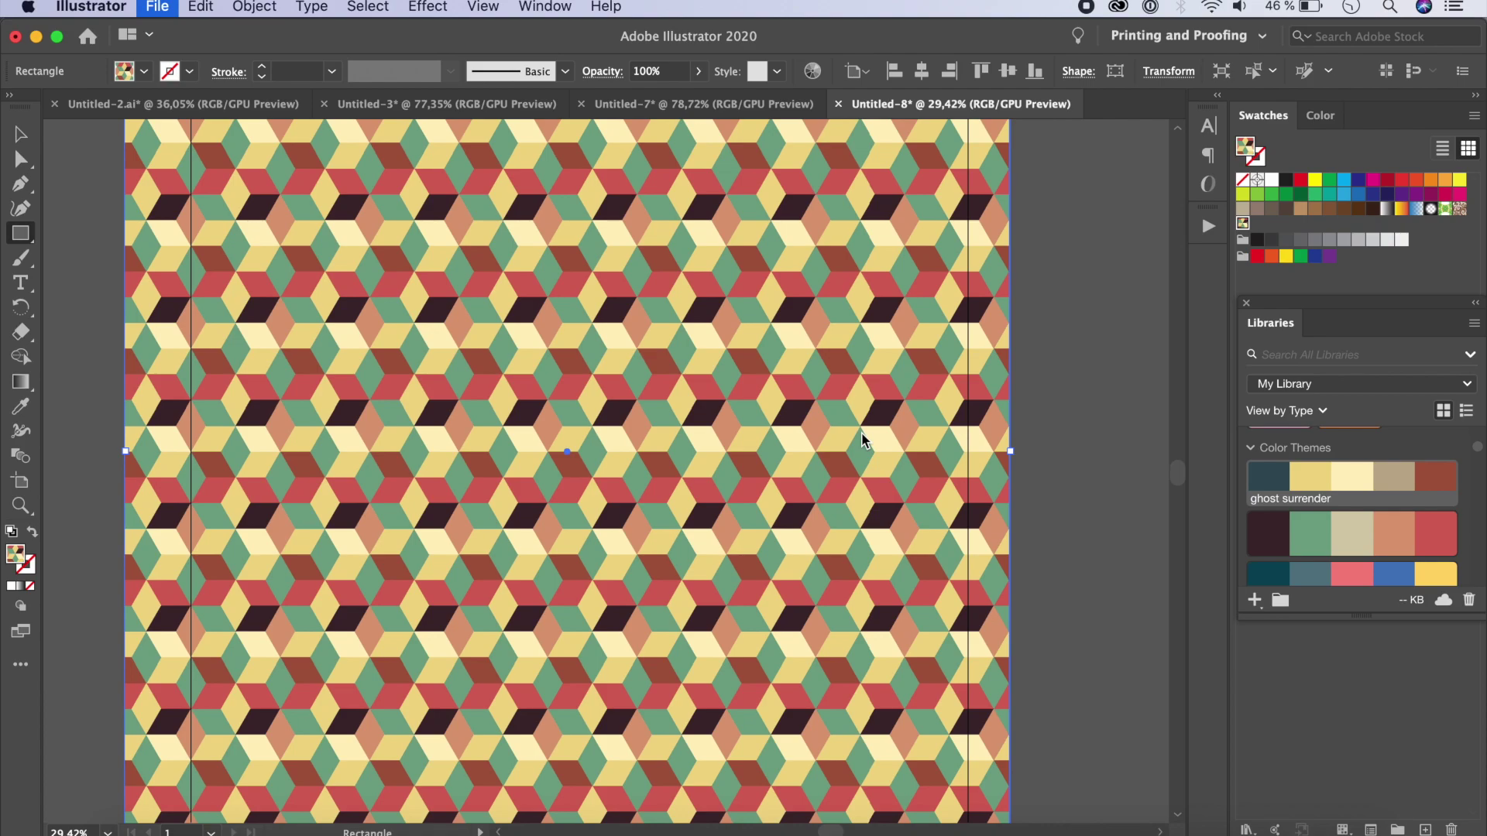
pyautogui.click(598, 527)
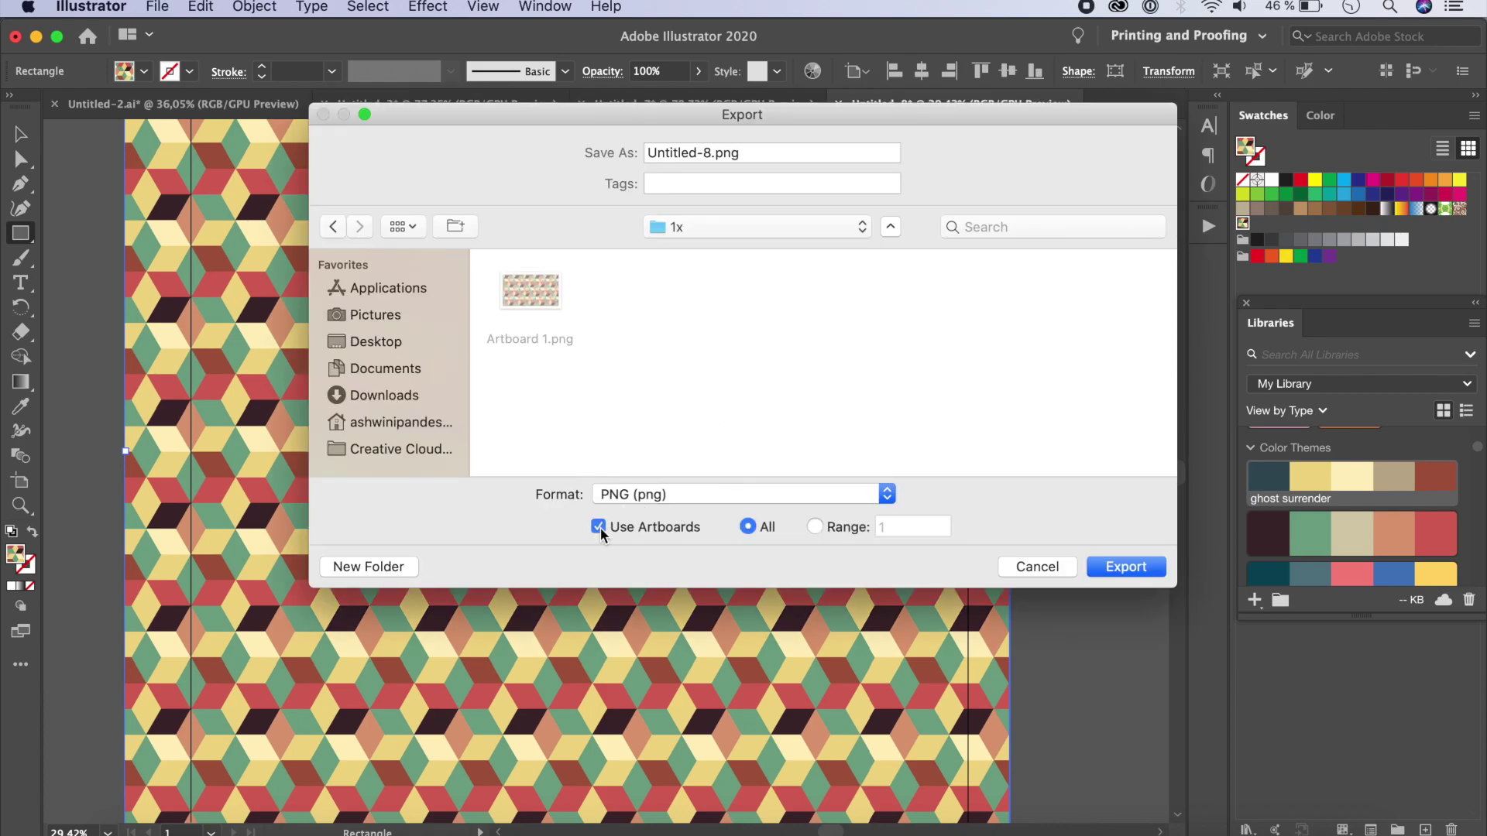
pyautogui.click(1111, 567)
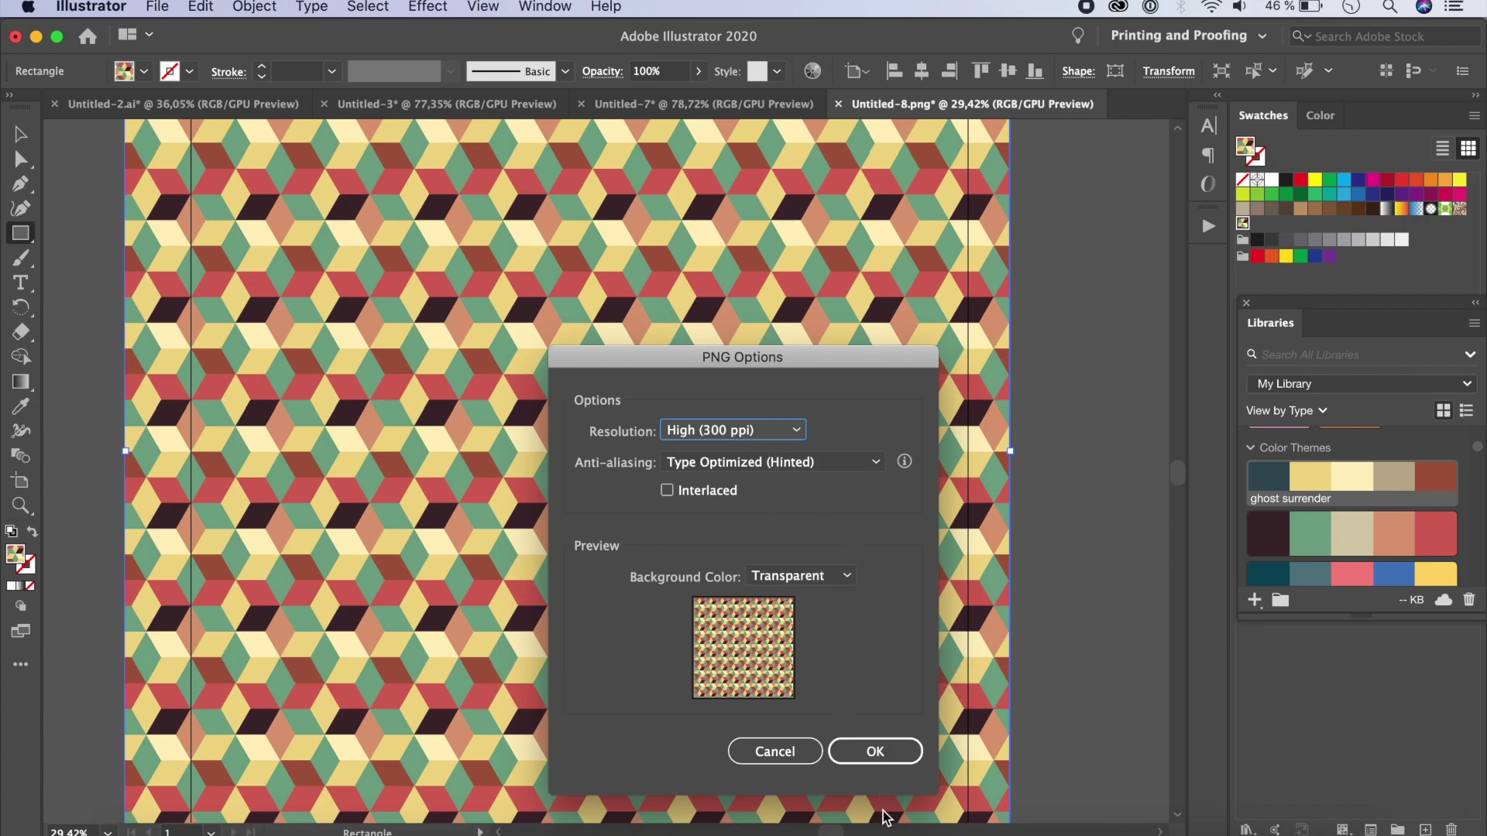
pyautogui.click(888, 750)
# - Open Untitled-8-01.png in Preview to check the tiled cube pattern
pyautogui.click(149, 830)
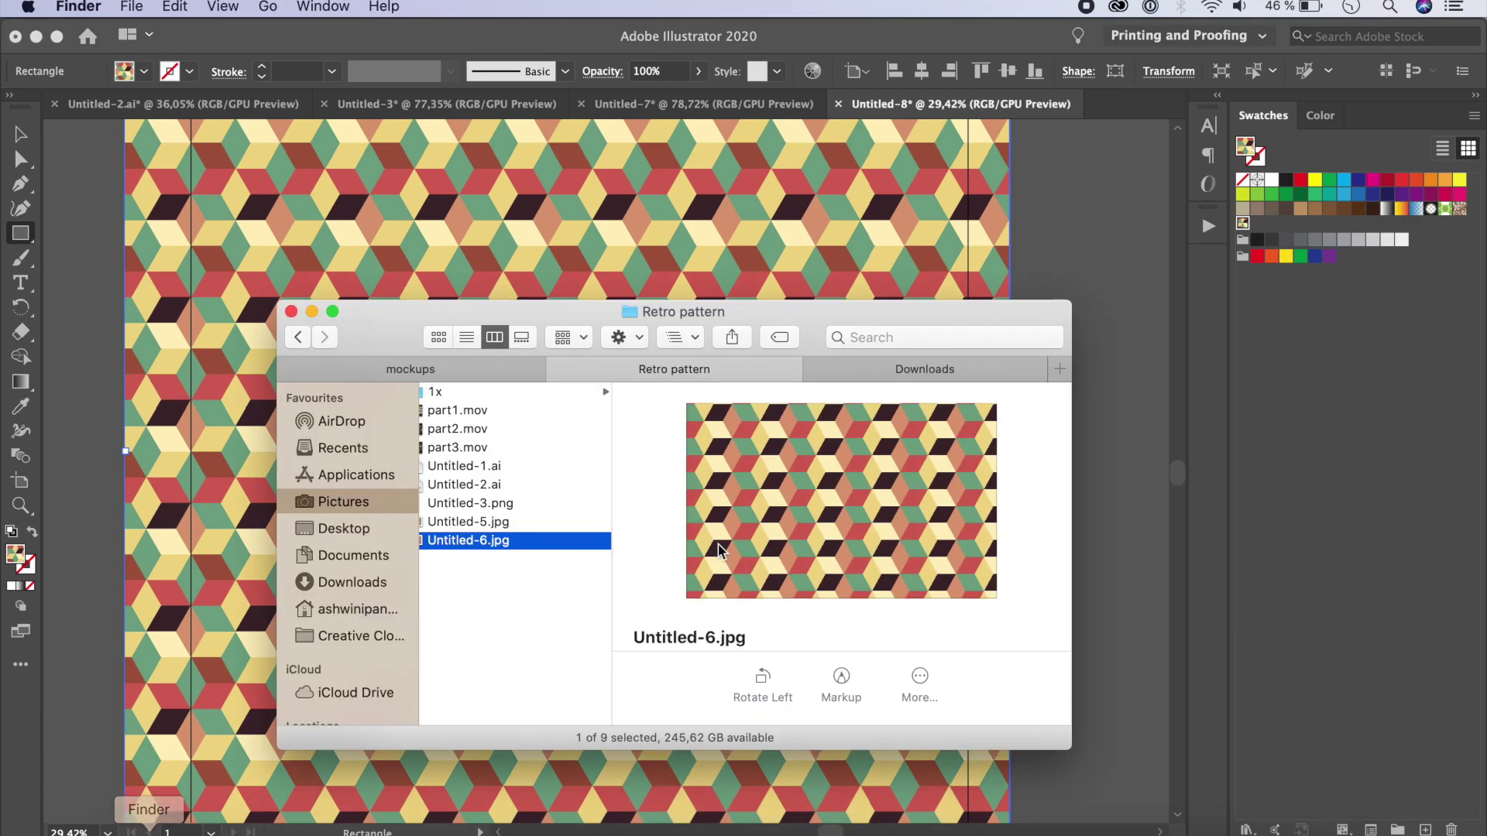
pyautogui.press('super+Tab')
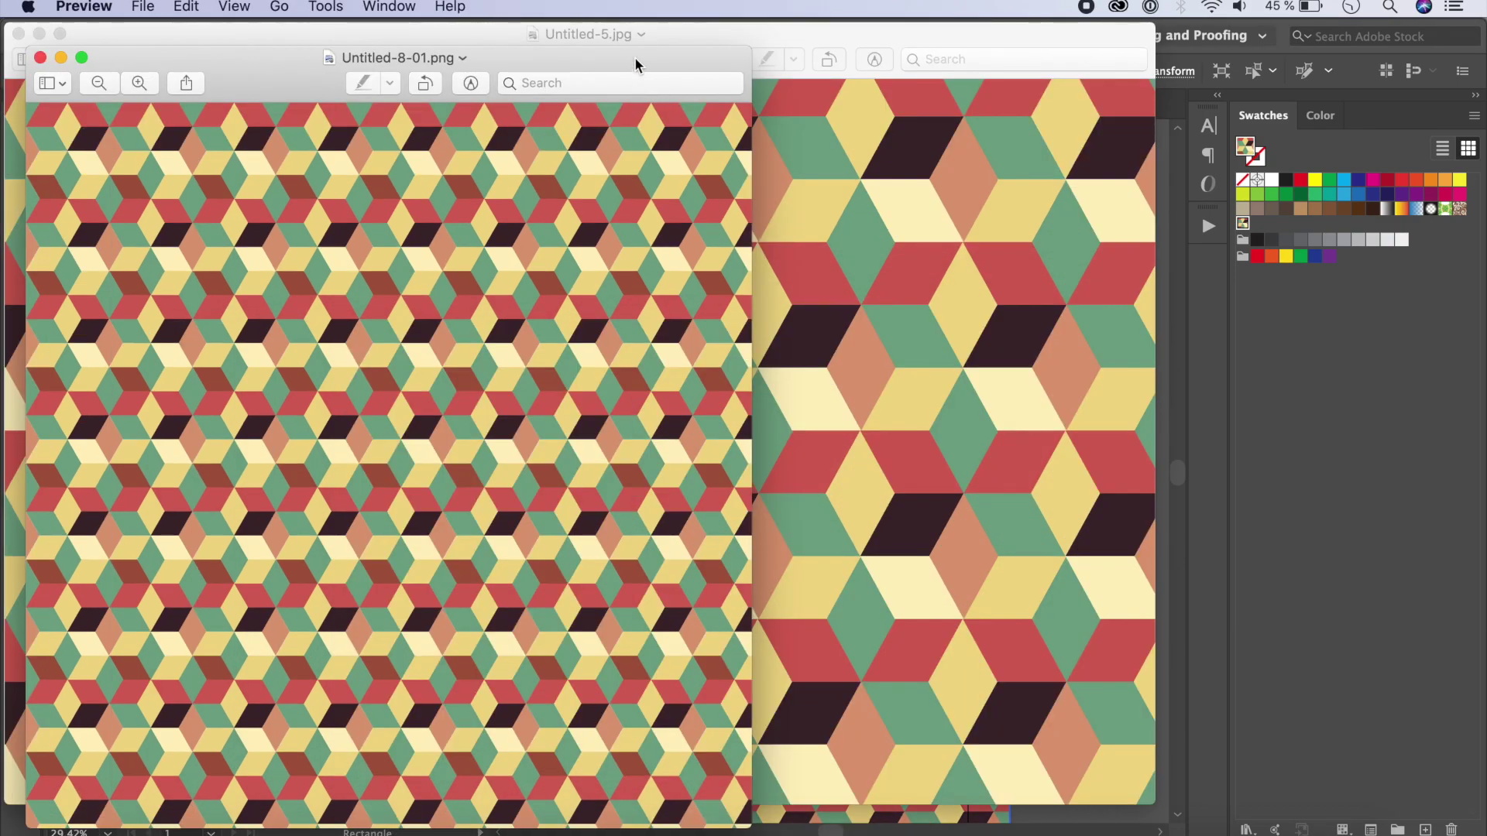